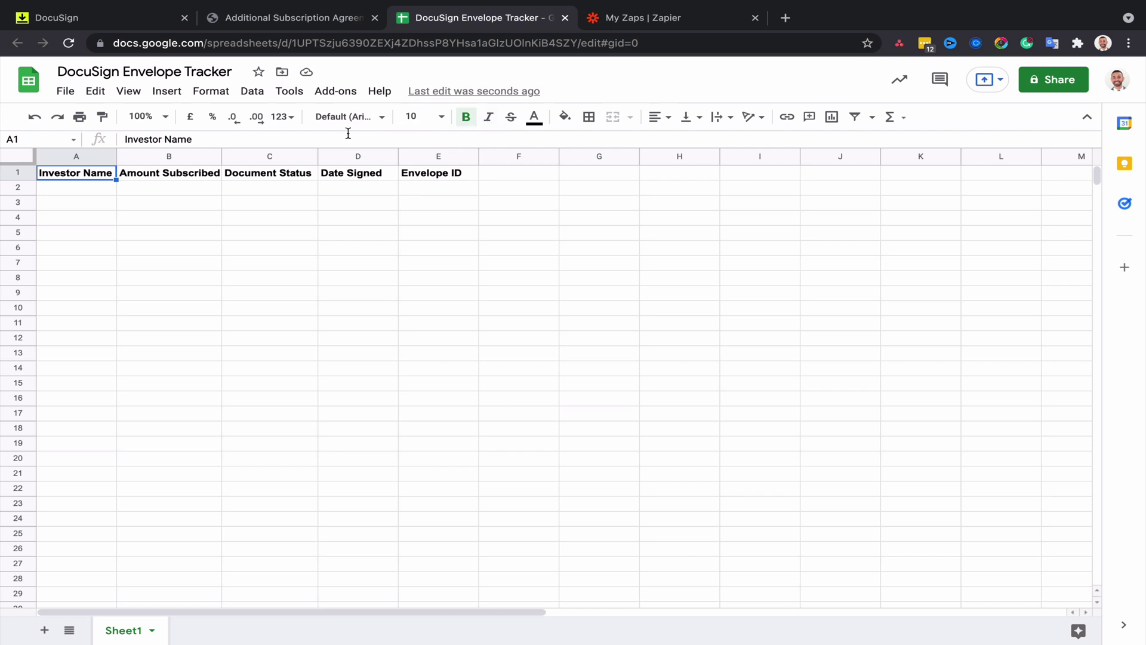
- Point out the Amount Subscribed, Date Signed, Document Status and Envelope ID headers, then return to DocuSign
click(153, 176)
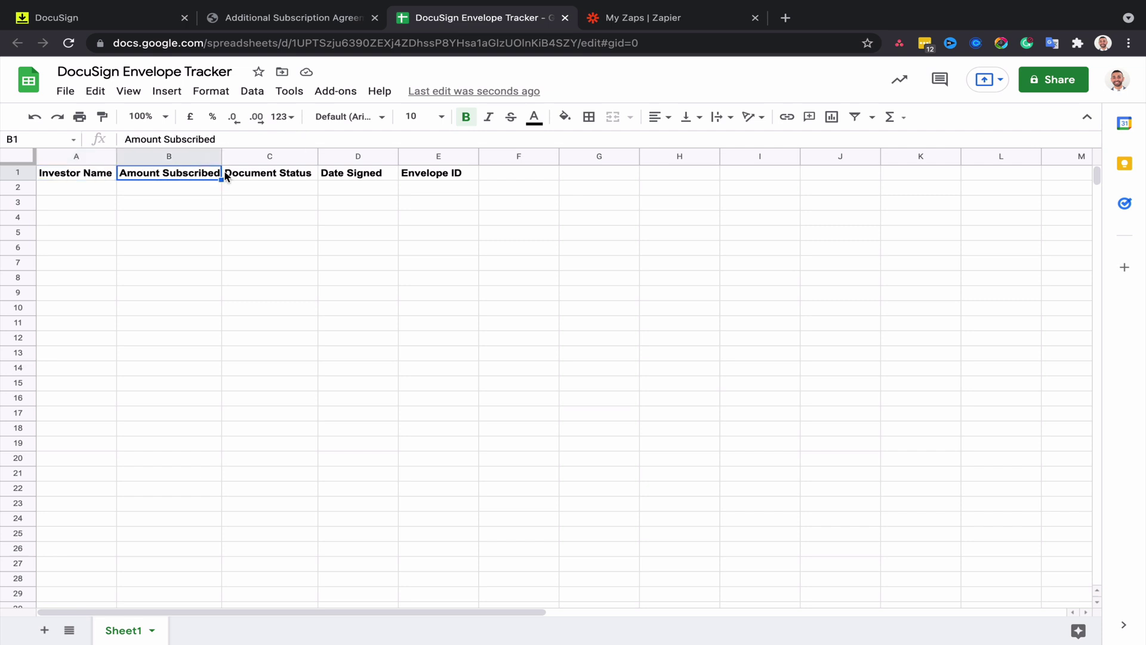
click(339, 175)
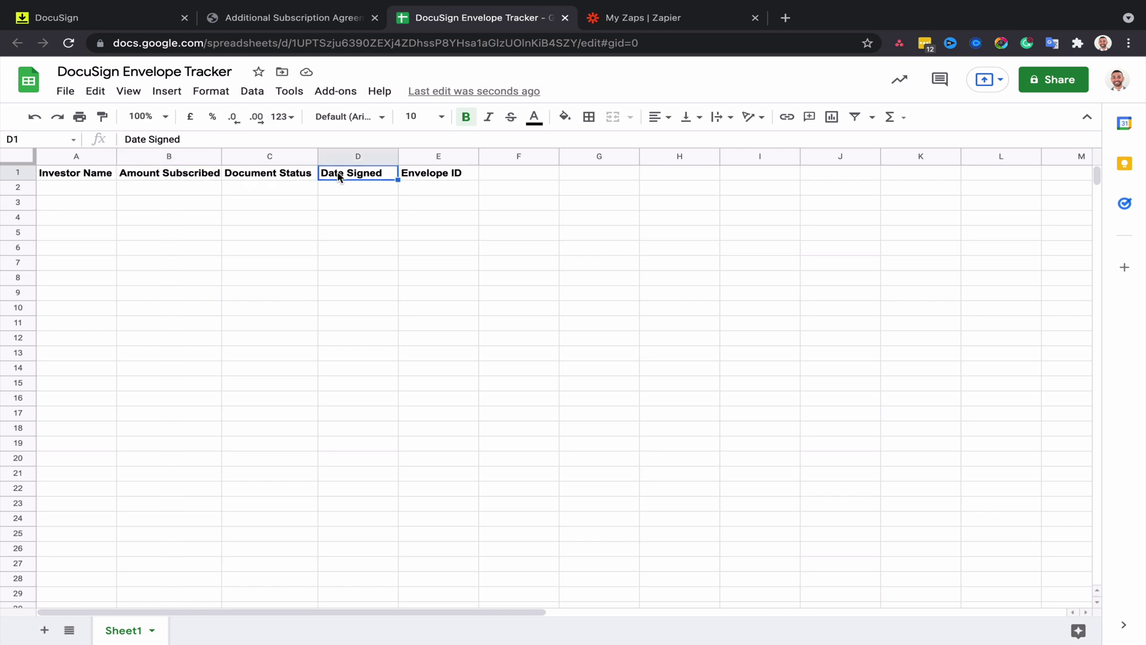
click(301, 176)
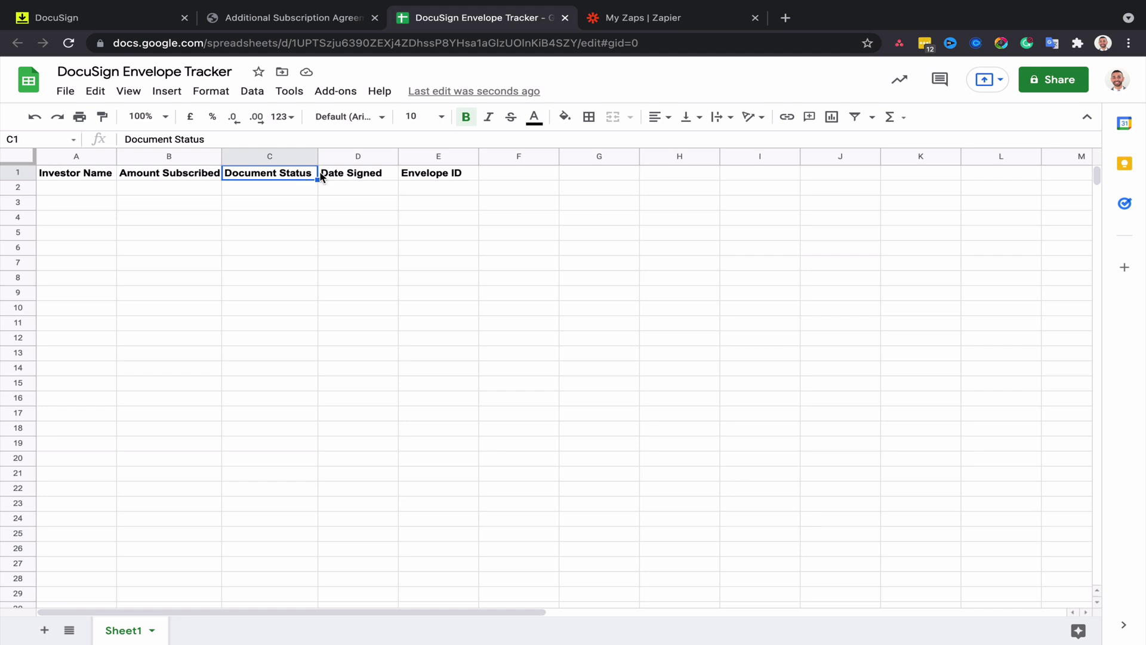
click(457, 178)
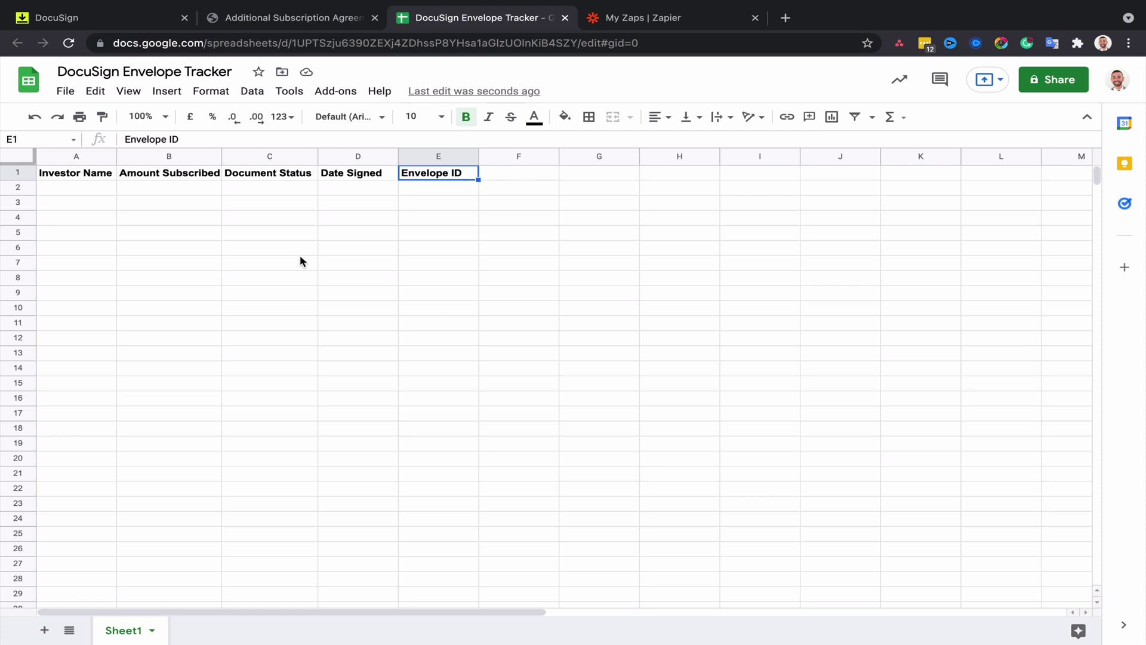
click(105, 19)
- Edit the template and advance past documents and recipients to the field placement step
click(120, 160)
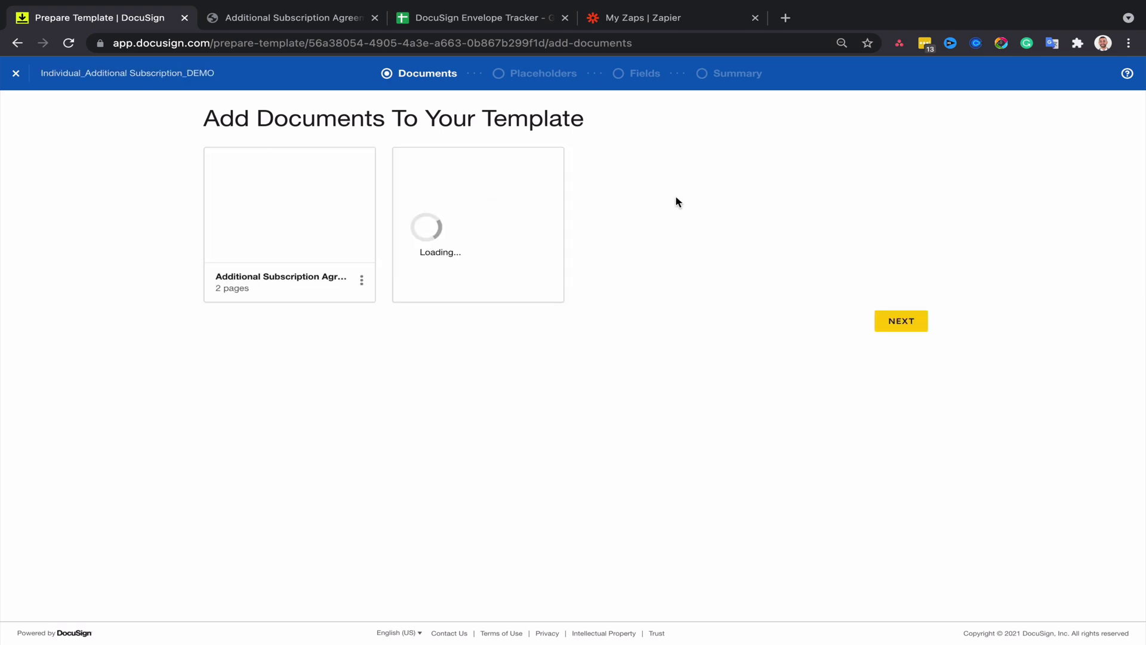
click(902, 322)
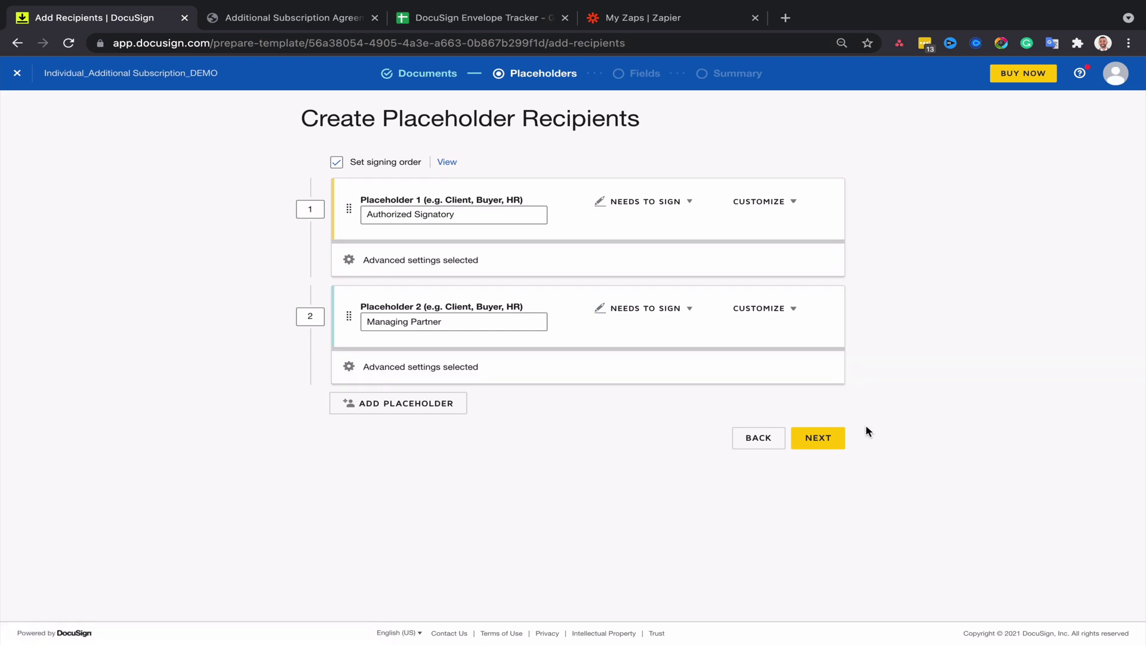
click(832, 439)
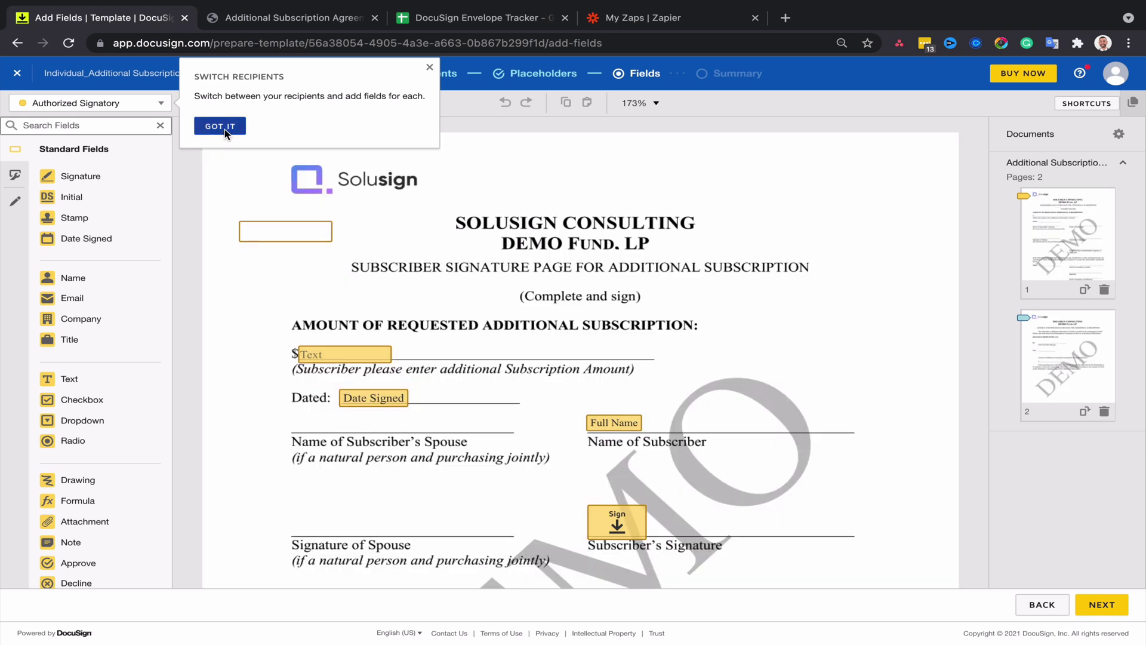
click(221, 125)
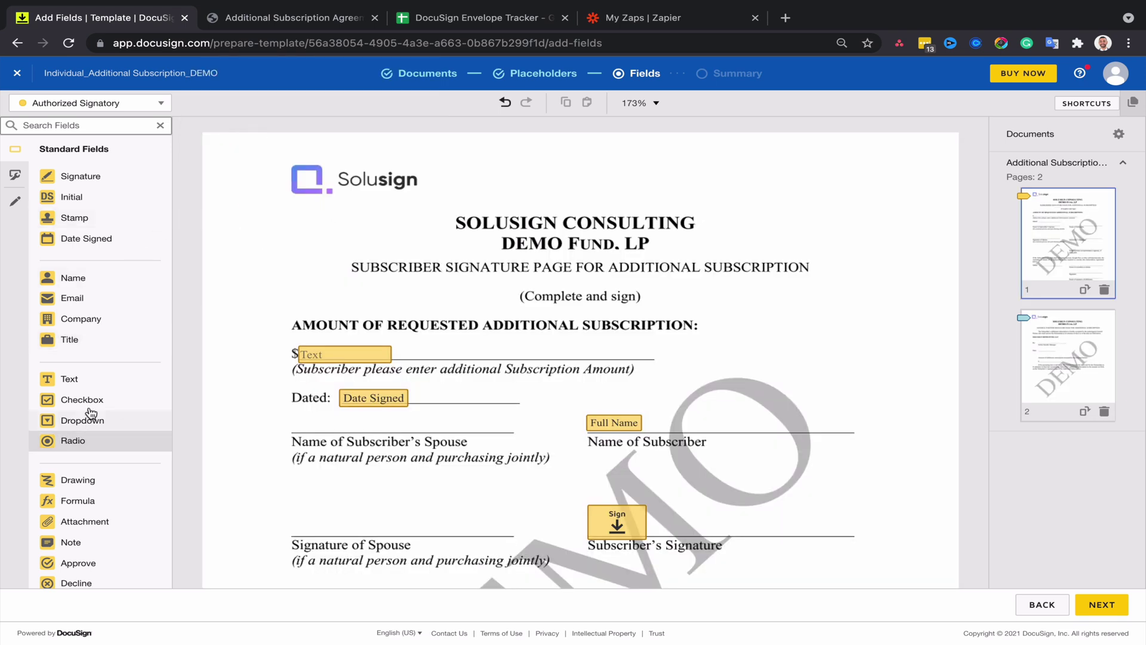
- Place an optional, read-only Text field labelled saveingooglesheet with value 1 near the top-left
click(77, 385)
click(220, 205)
triple_click(1047, 384)
text(saveingooglesheet)
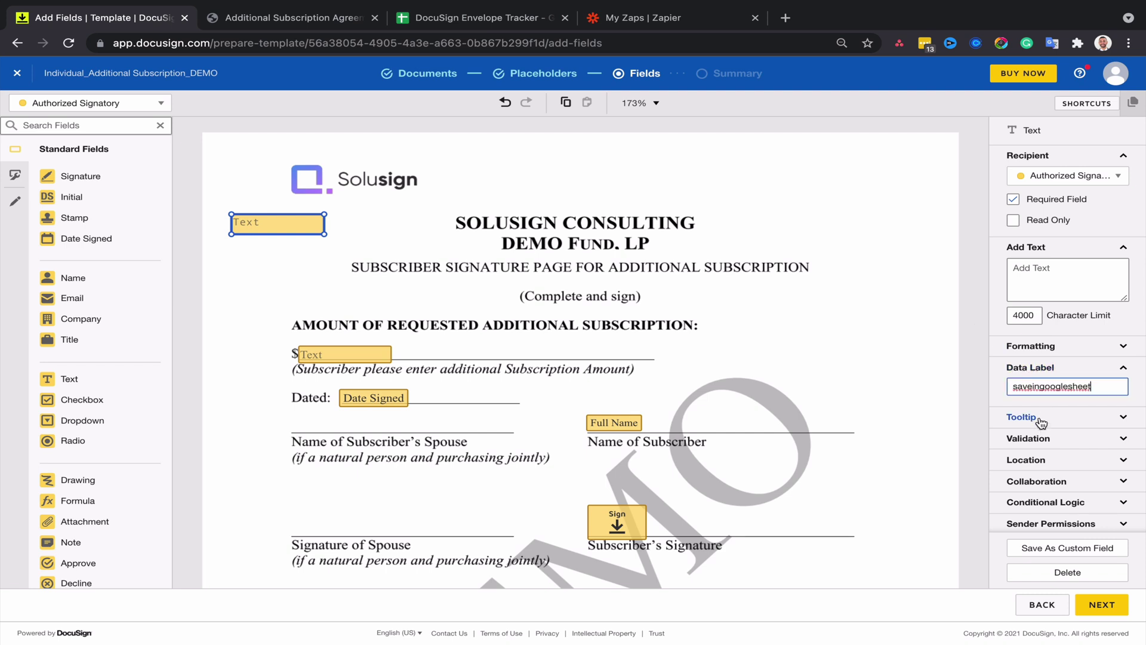
click(1014, 200)
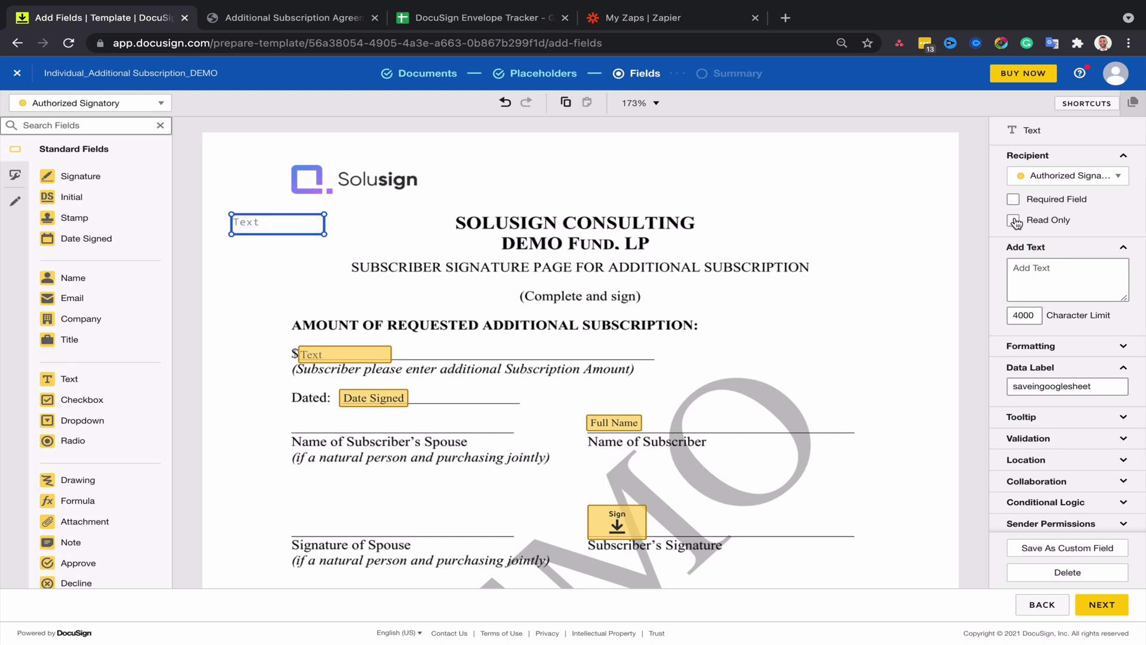
click(1014, 221)
click(1051, 264)
text(1)
- Set the text field's colour to White and recheck its settings
click(1049, 345)
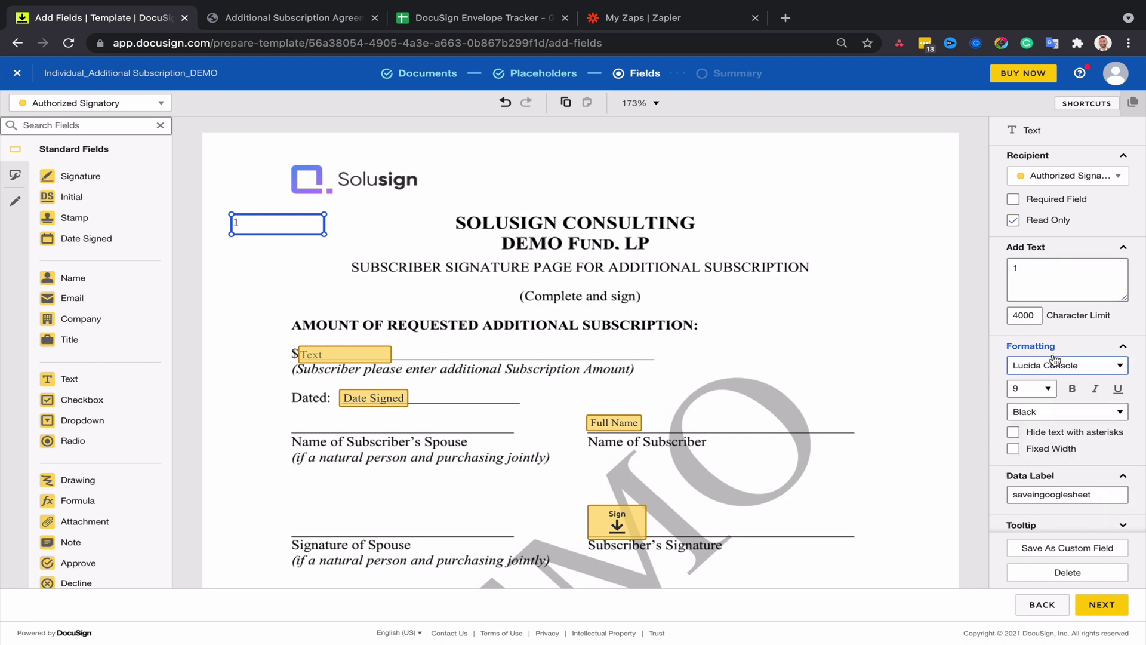
click(1046, 411)
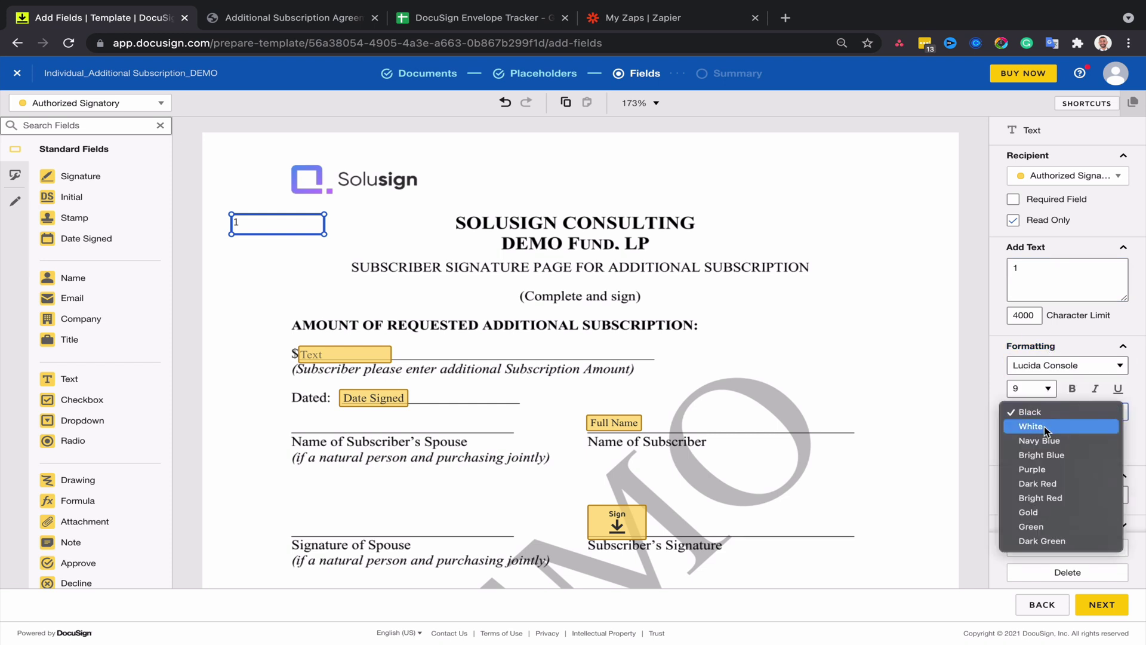
click(1045, 425)
click(565, 158)
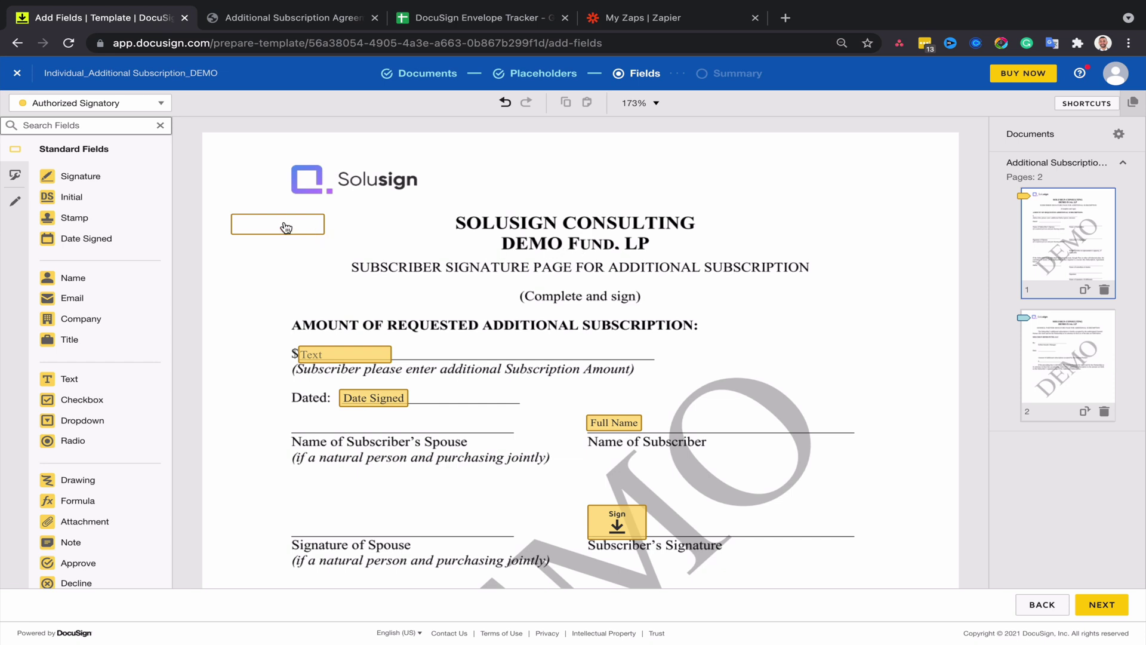
click(245, 225)
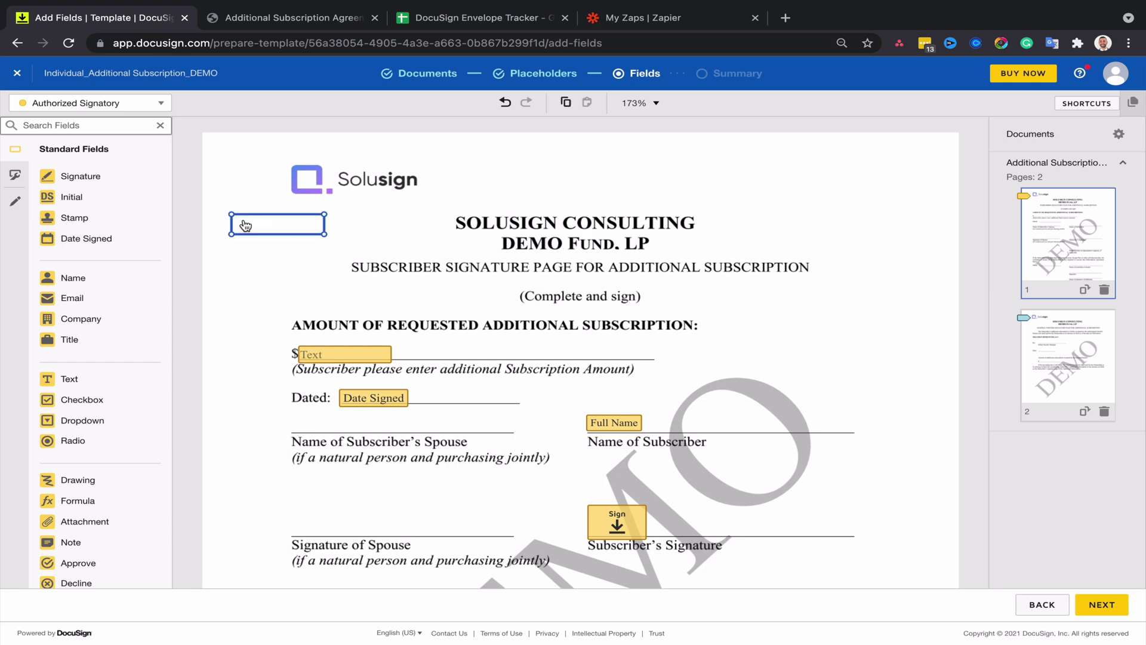
click(326, 220)
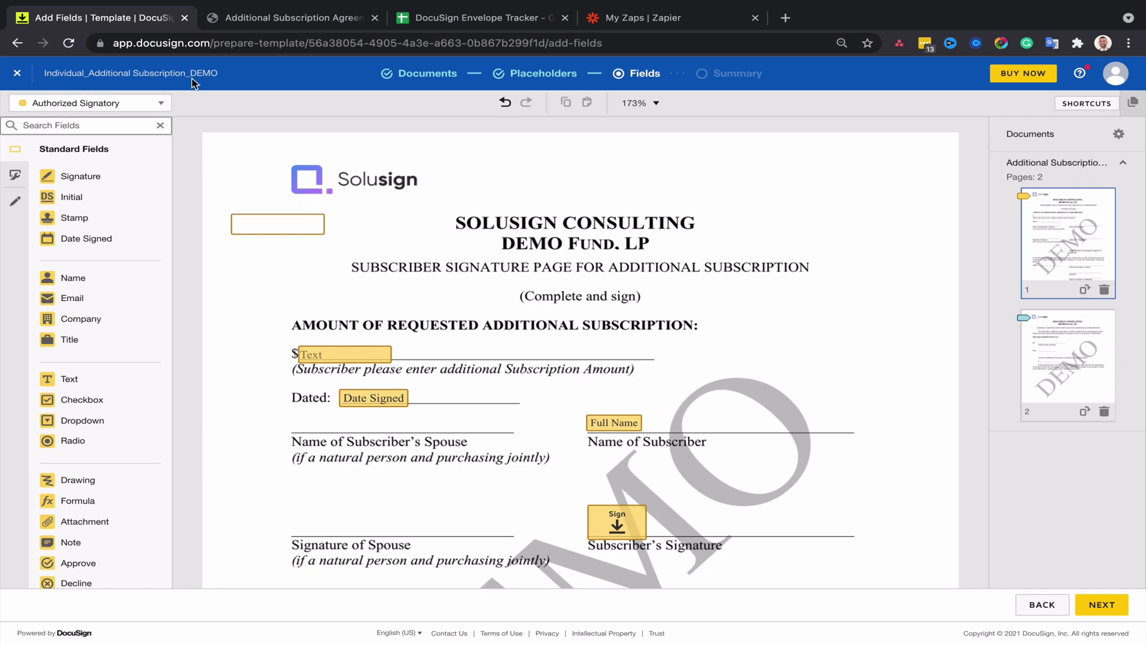
- After a glance at the tracker sheet, save the Individual_Additional Subscription_DEMO template
click(482, 18)
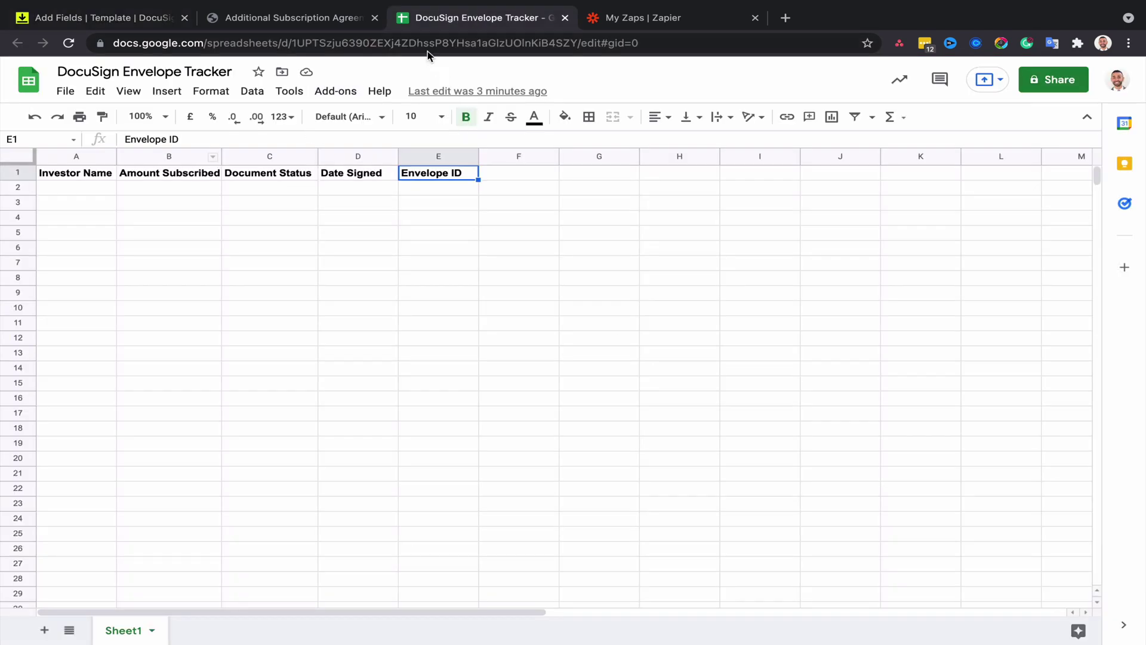
click(101, 17)
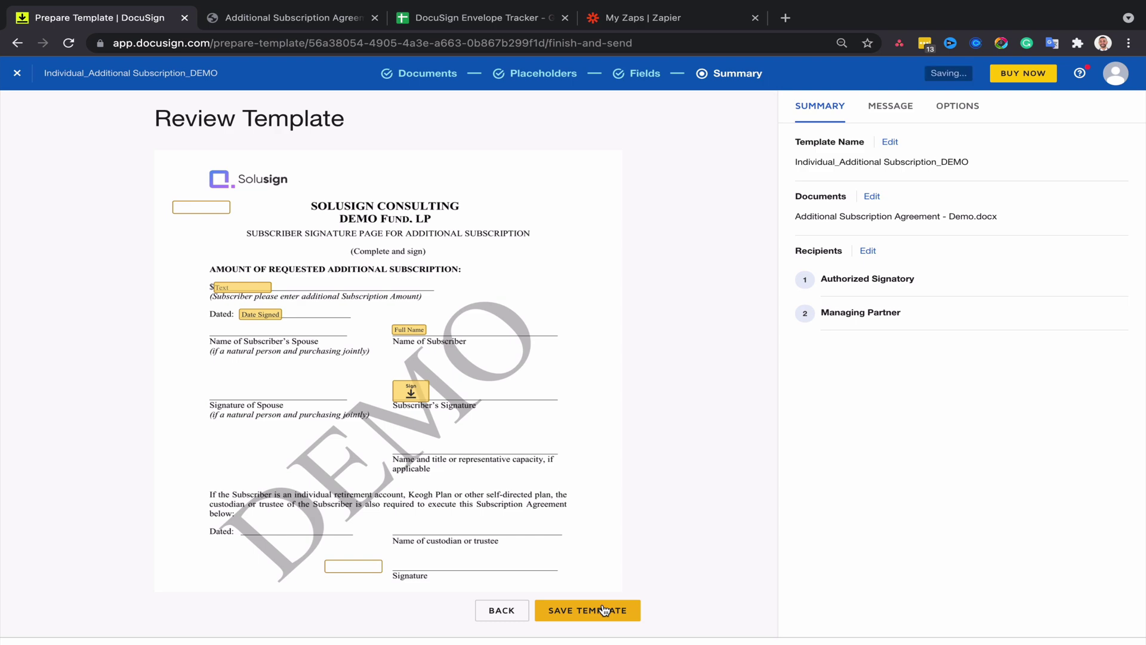
click(604, 609)
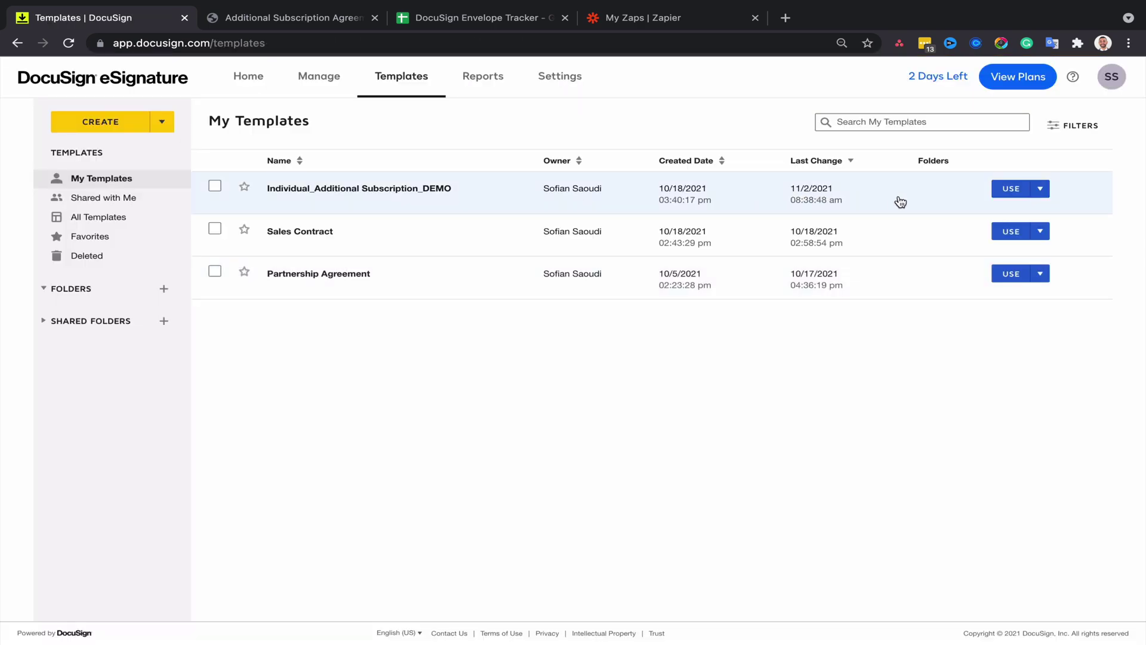
- Start an envelope from the template, fill both signers from contact suggestions, and send it
click(1009, 189)
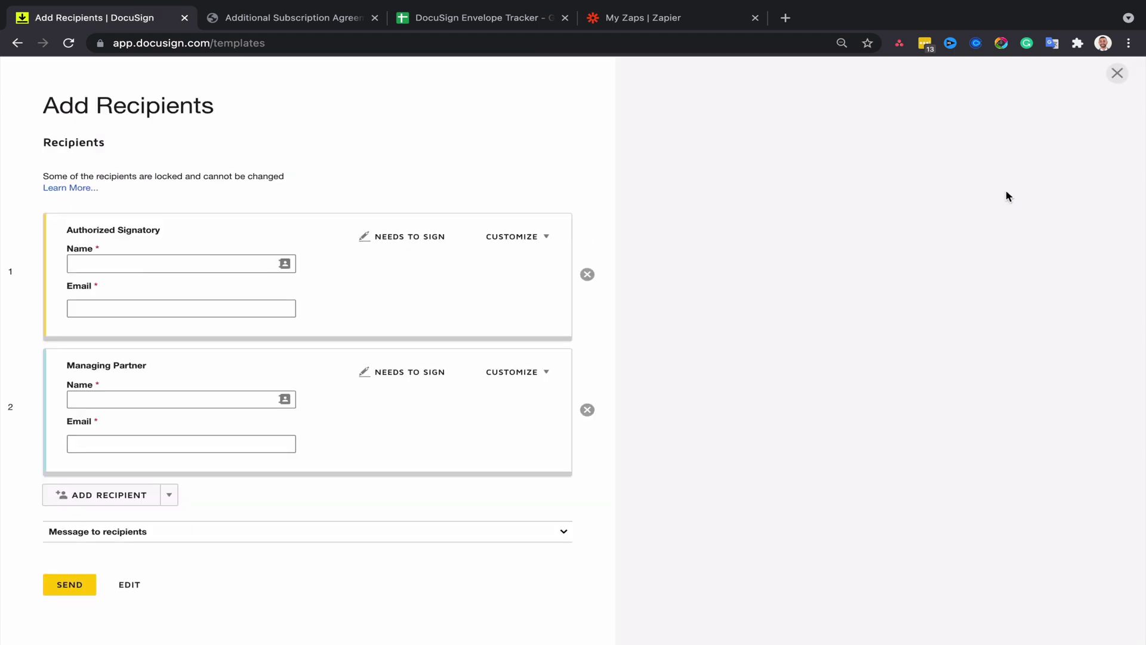
click(212, 262)
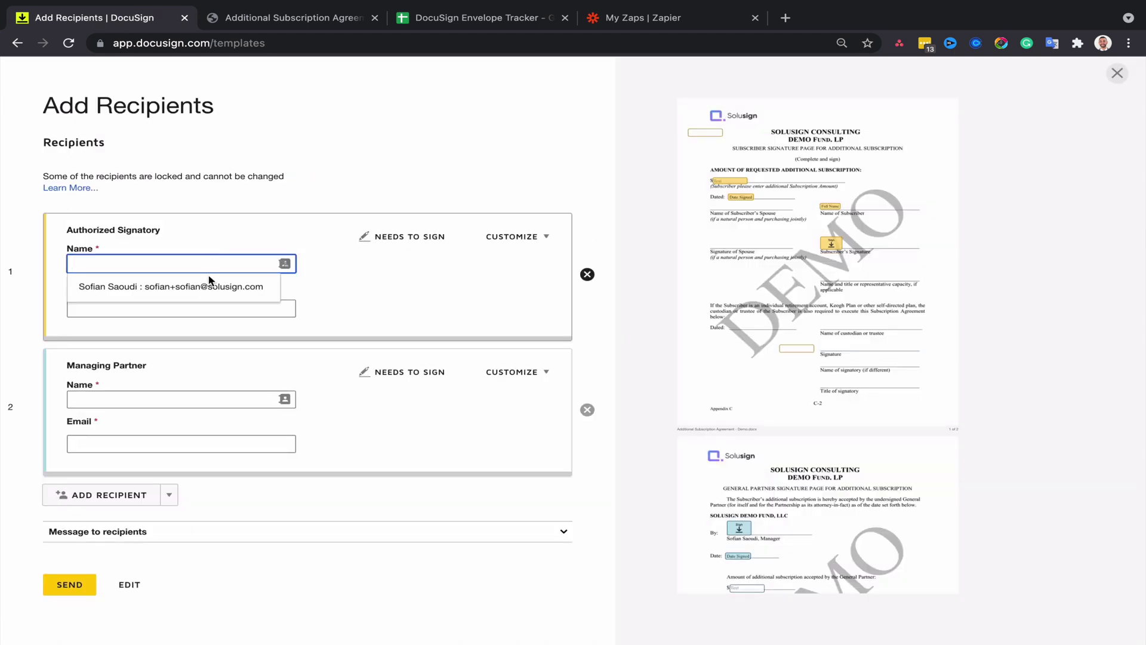
click(206, 286)
click(164, 396)
click(164, 419)
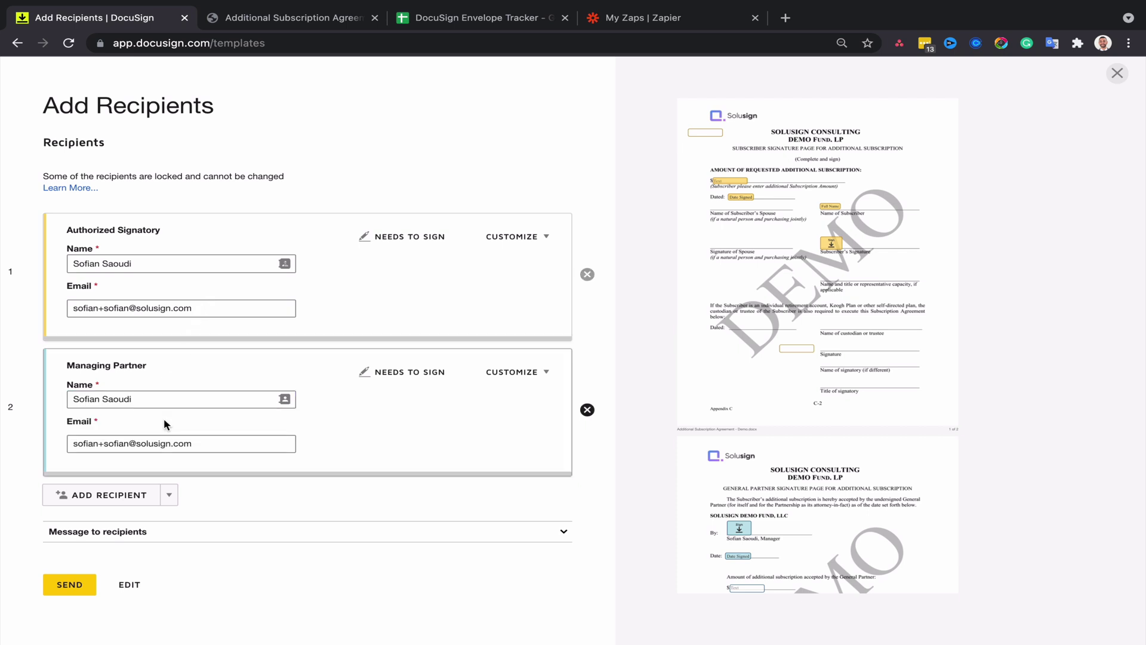
click(70, 585)
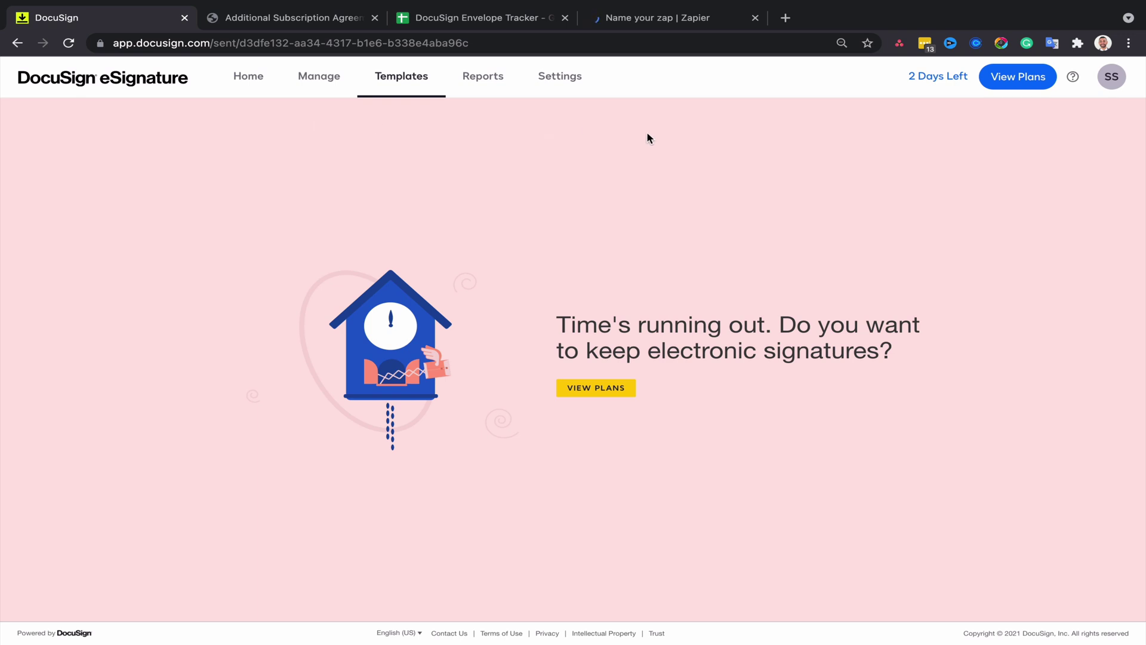
click(634, 24)
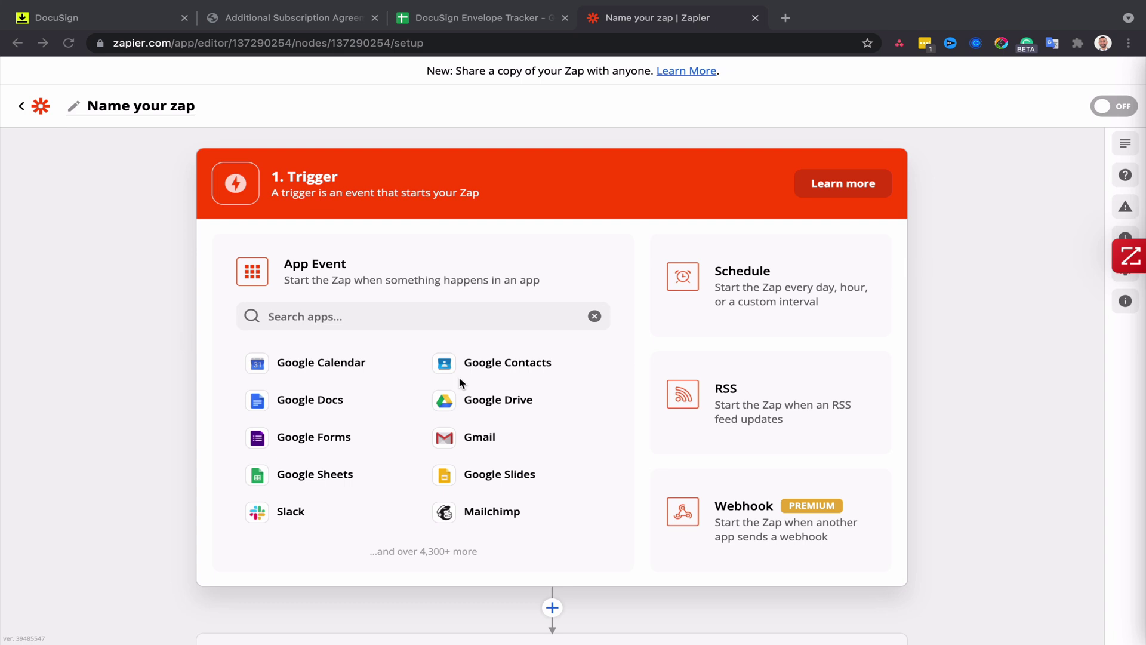
- Name the zap and set its trigger to DocuSign Envelope Sent or Completed
click(245, 236)
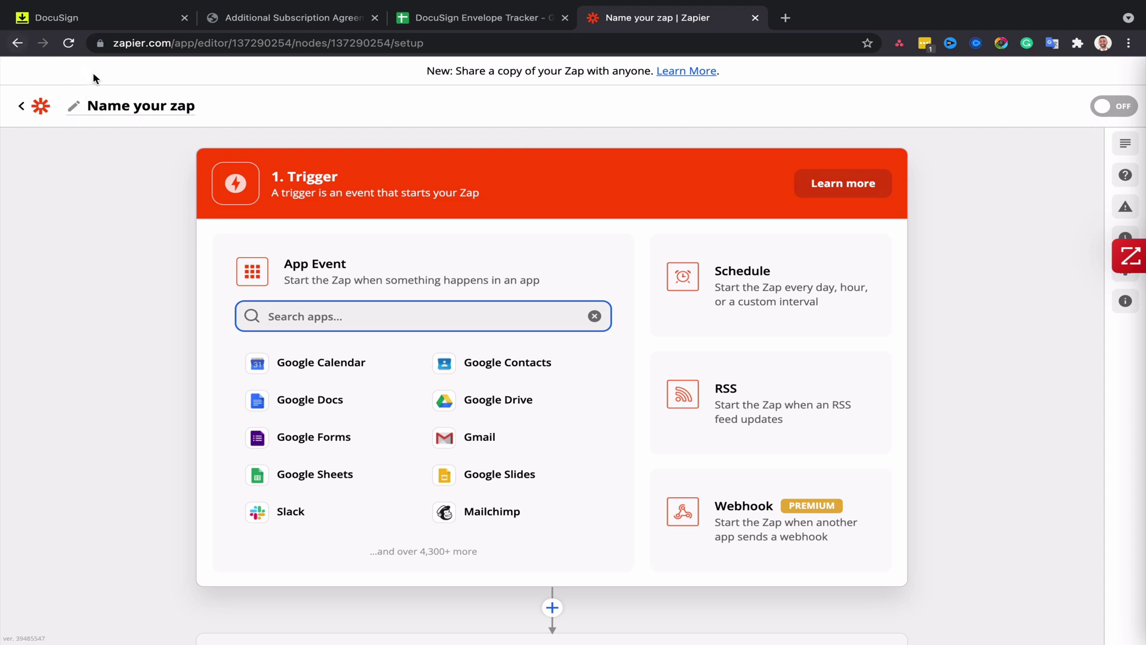
click(118, 100)
text(Create Google Sheet row for Additional Subscription)
click(292, 313)
text(docusign)
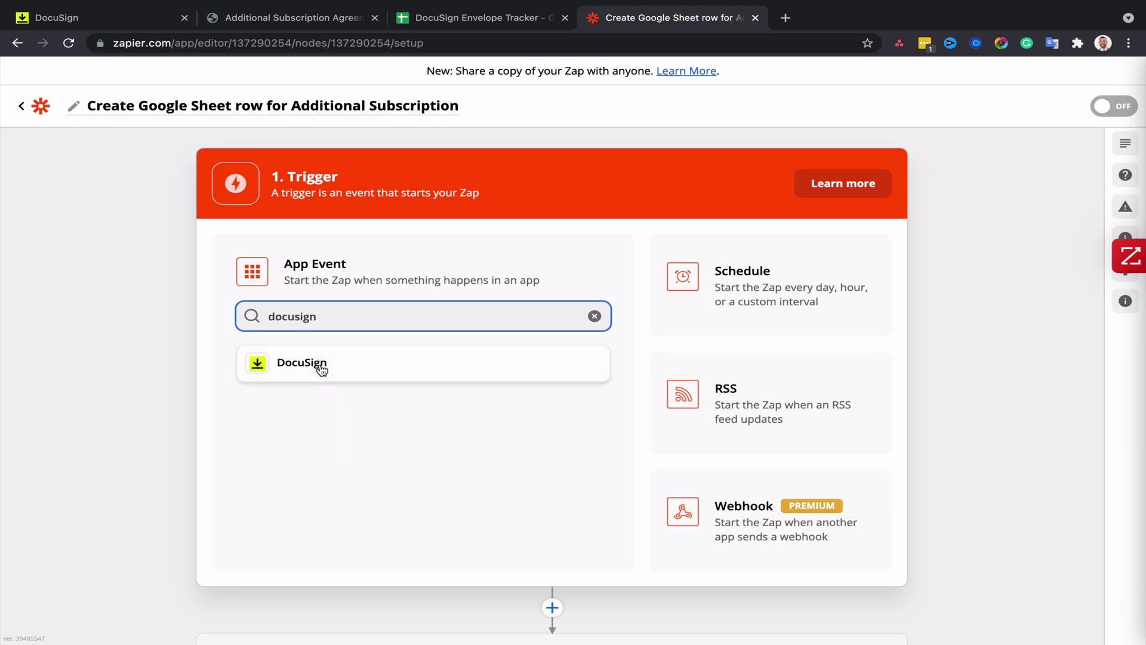
click(321, 370)
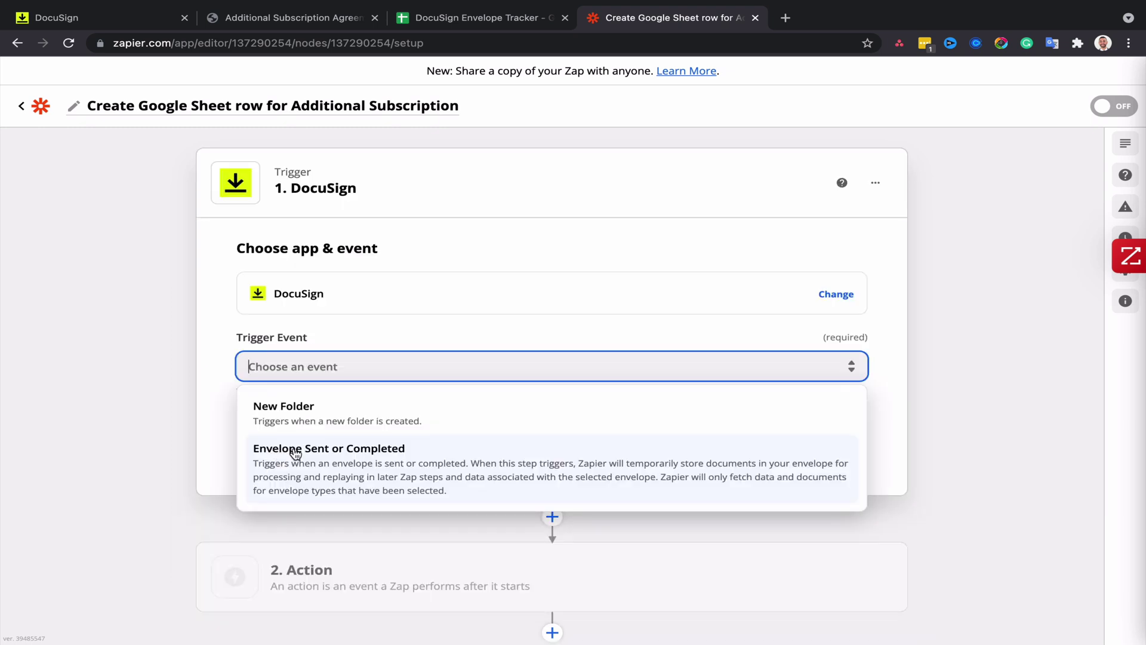
click(281, 455)
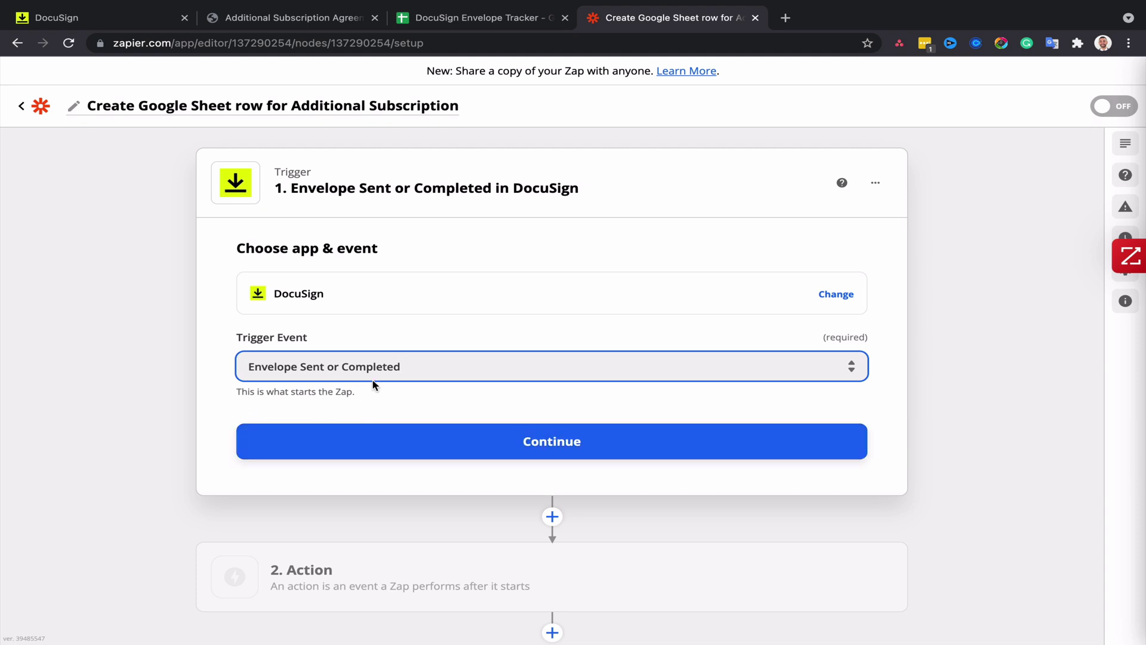
click(415, 447)
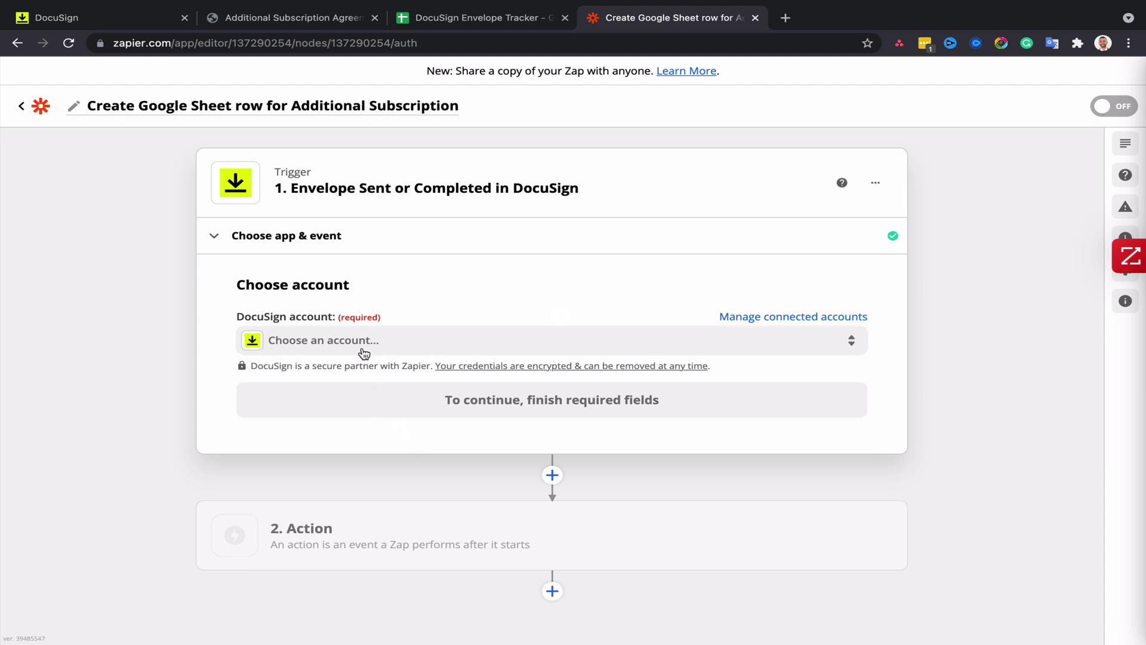
- Connect the second DocuSign account to the trigger and continue
click(358, 344)
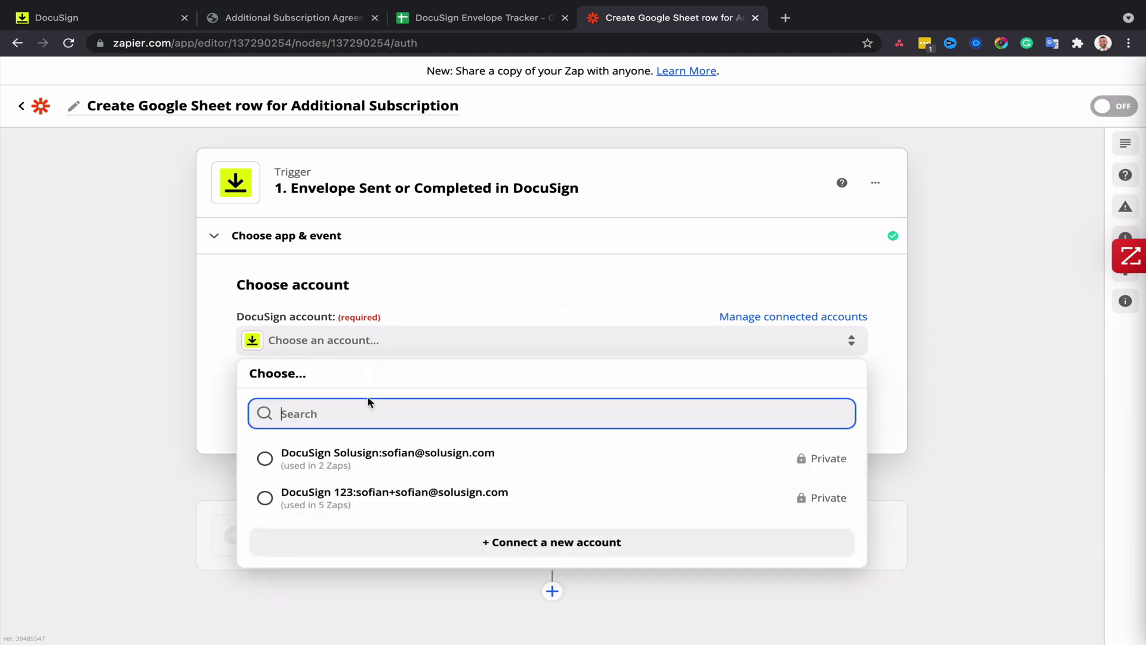
click(376, 500)
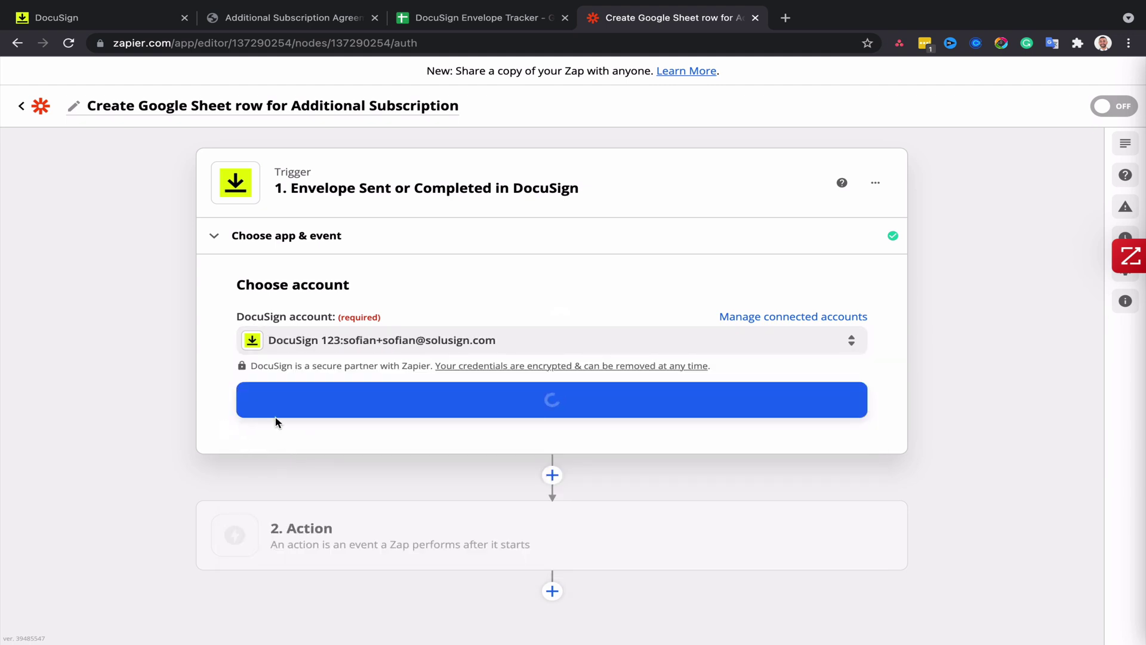
click(431, 403)
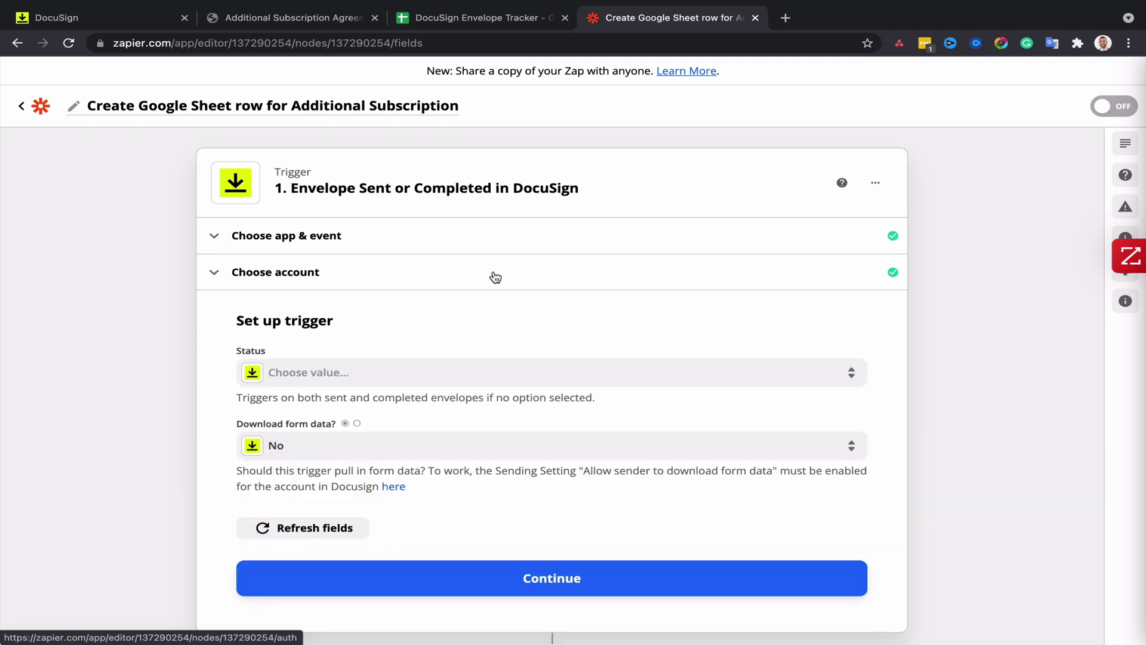
- Set the trigger's Status to Sent and Download form data to Yes
click(487, 18)
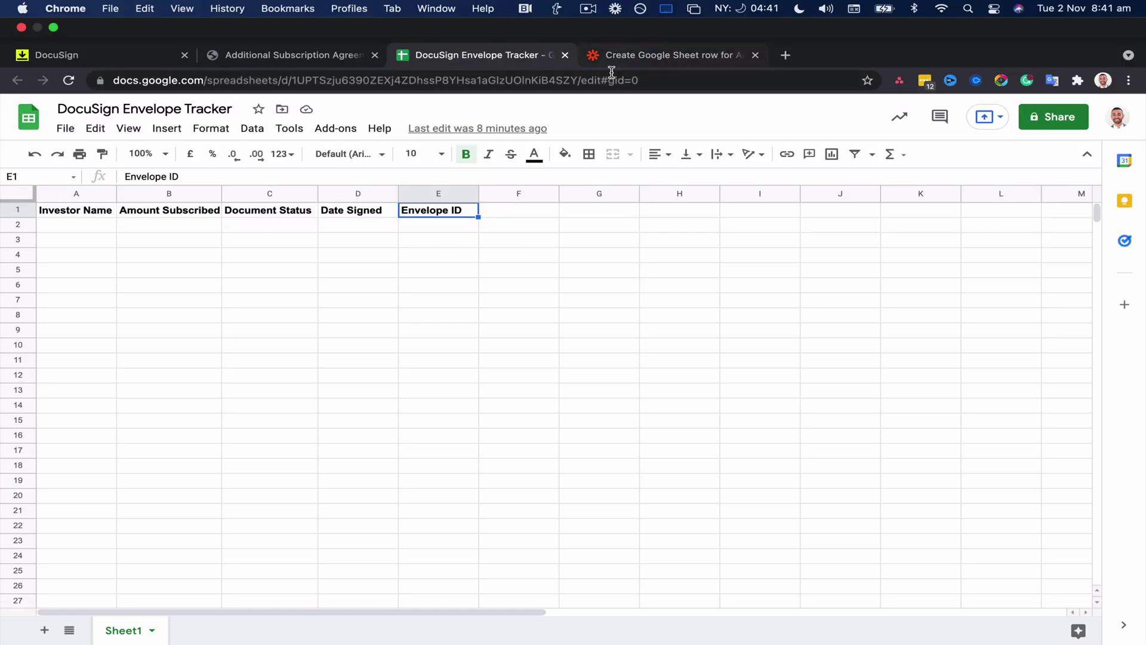
click(614, 59)
scroll(333, 389, down, 3)
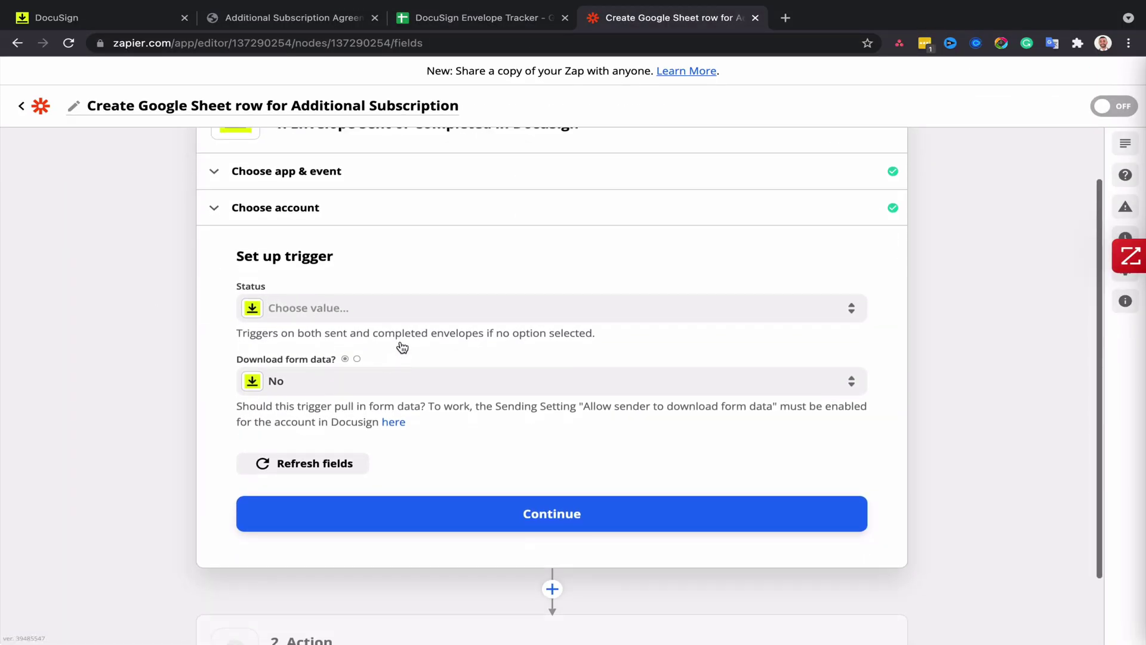
click(351, 308)
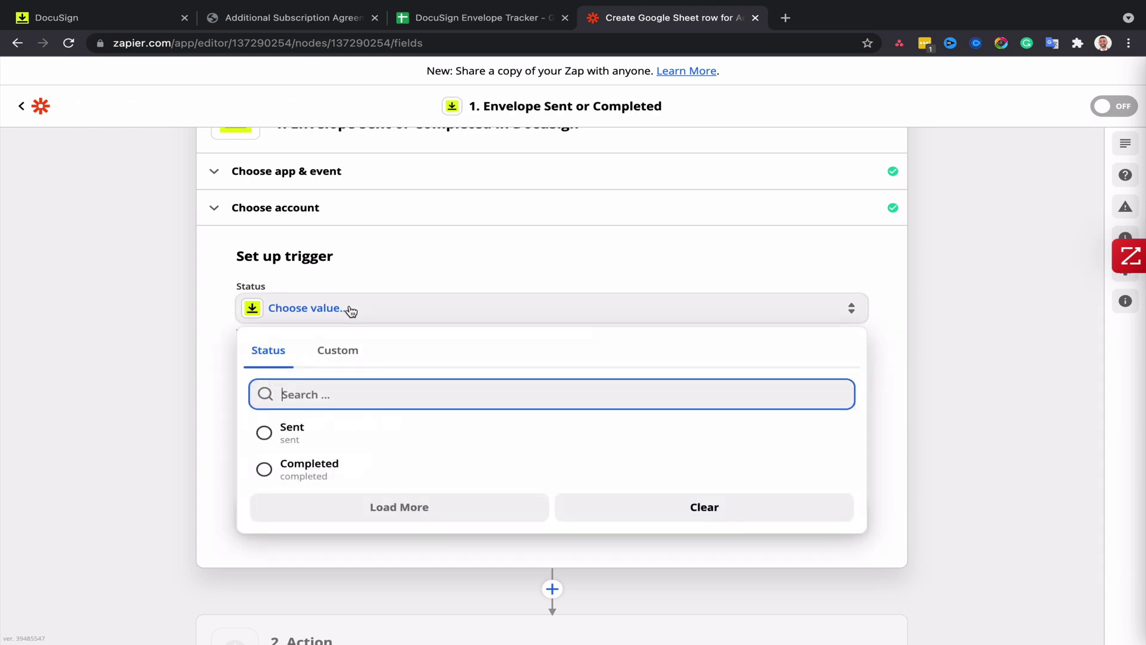
click(278, 442)
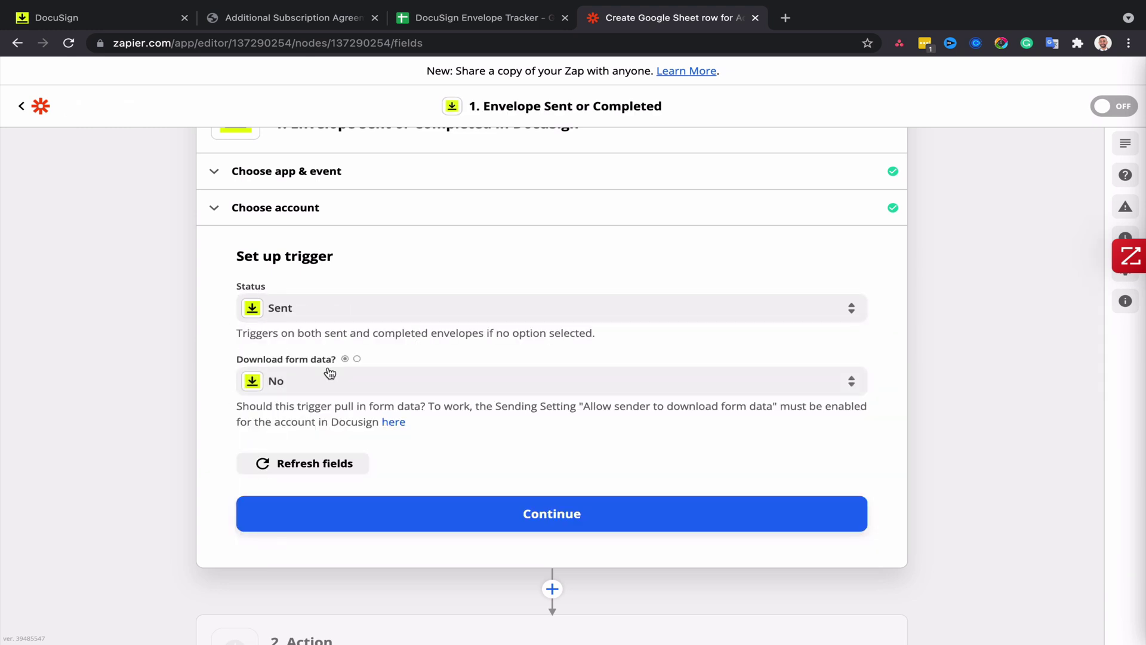
scroll(328, 374, down, 2)
click(326, 317)
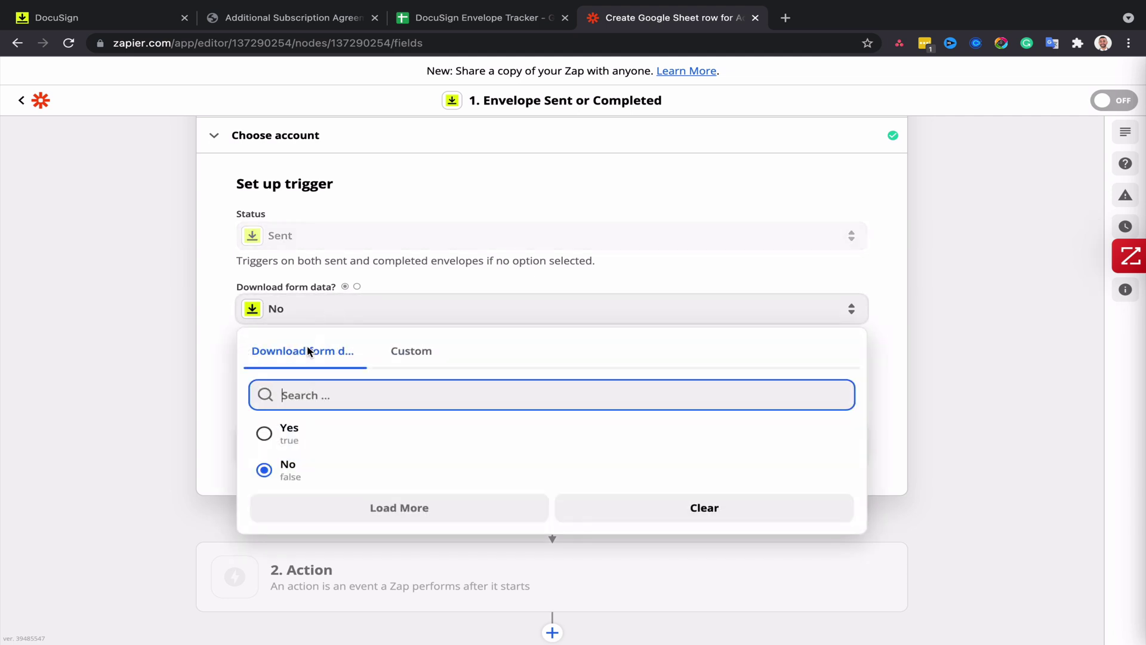
click(278, 432)
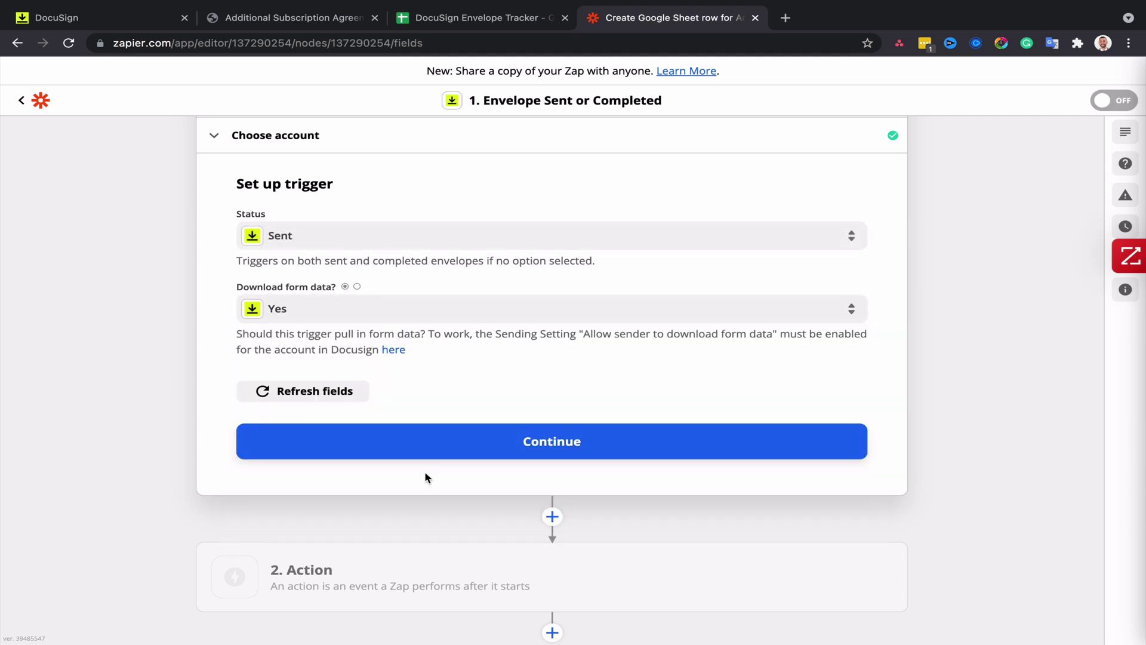
click(415, 446)
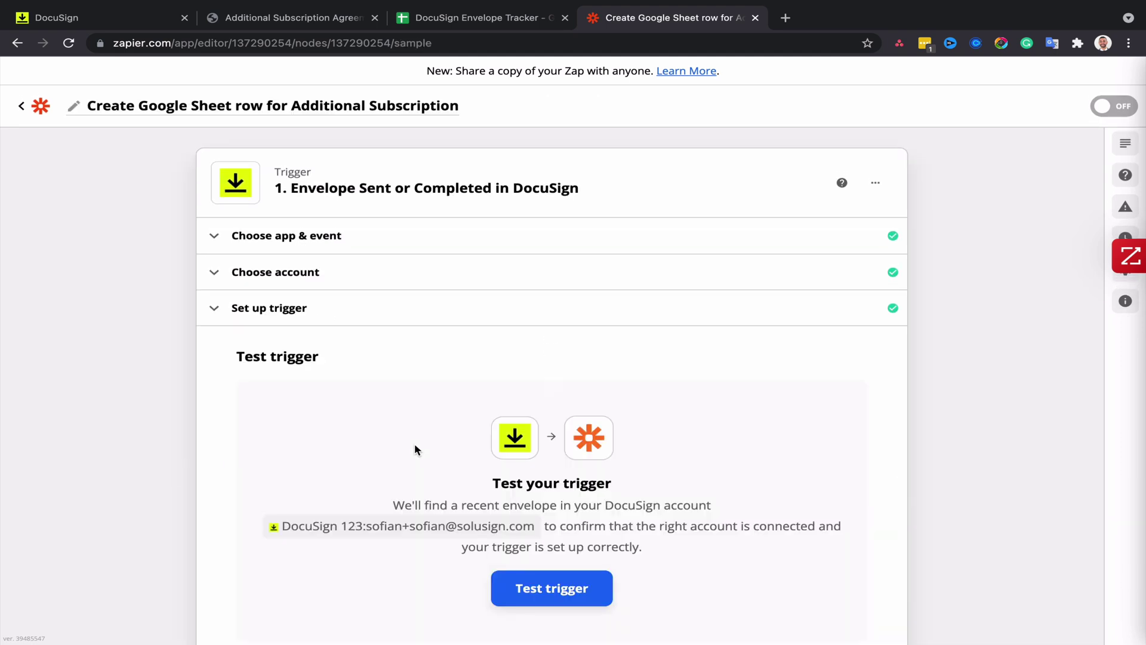
- Test the trigger to pull in sent Envelope B, then add a Filter step after it
scroll(414, 443, down, 3)
click(529, 430)
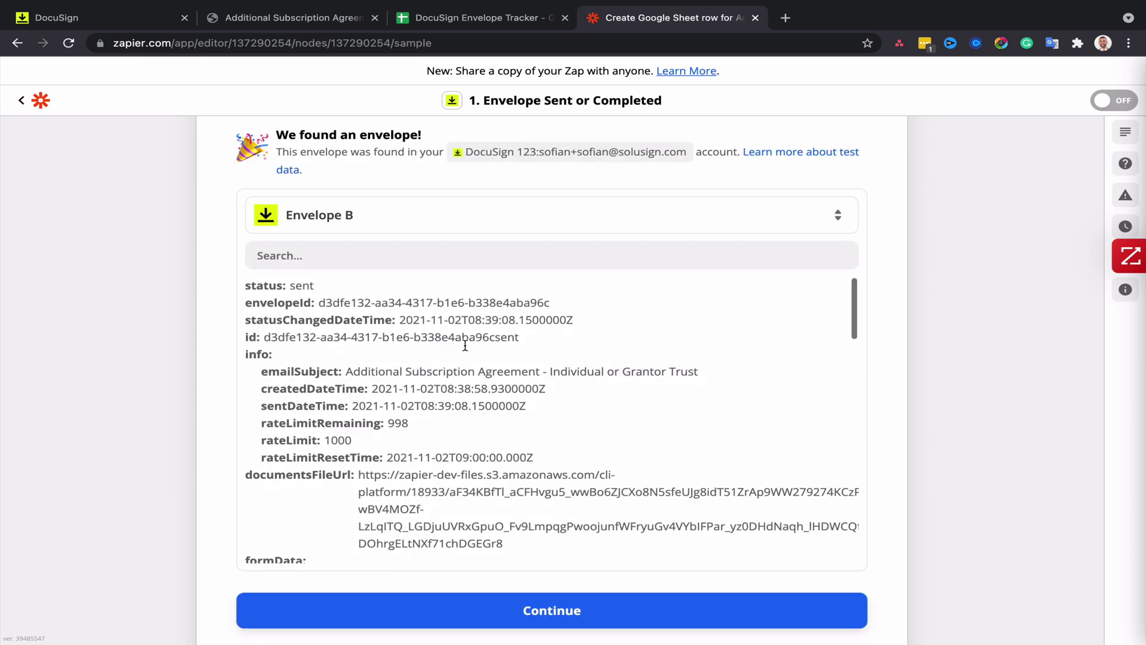
click(549, 610)
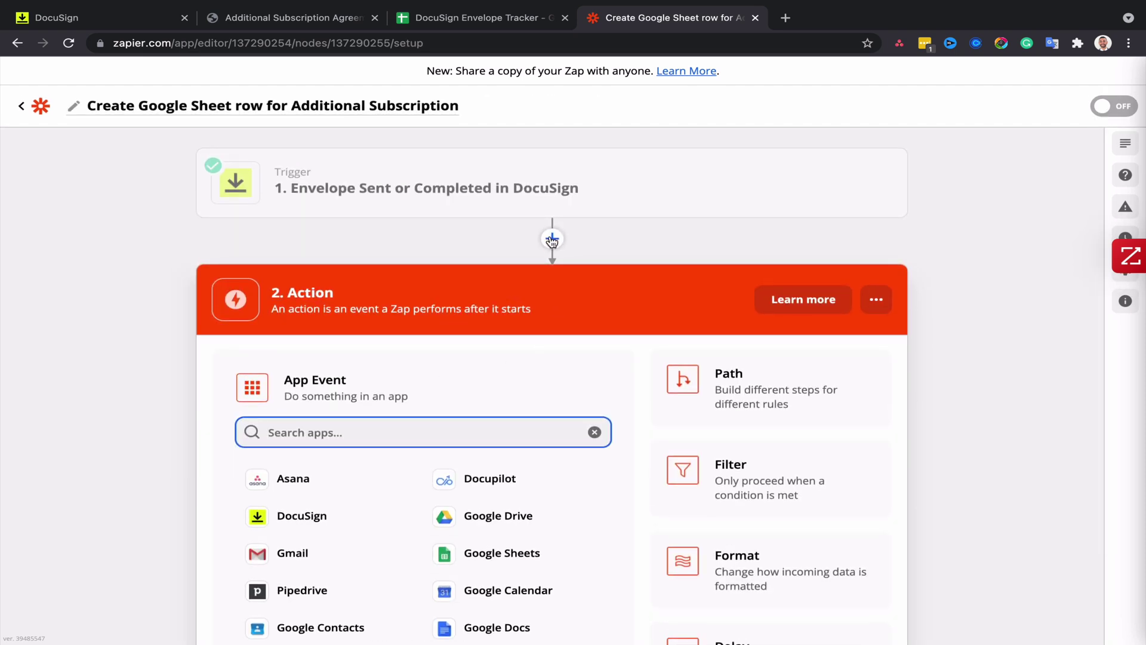
scroll(552, 240, down, 1)
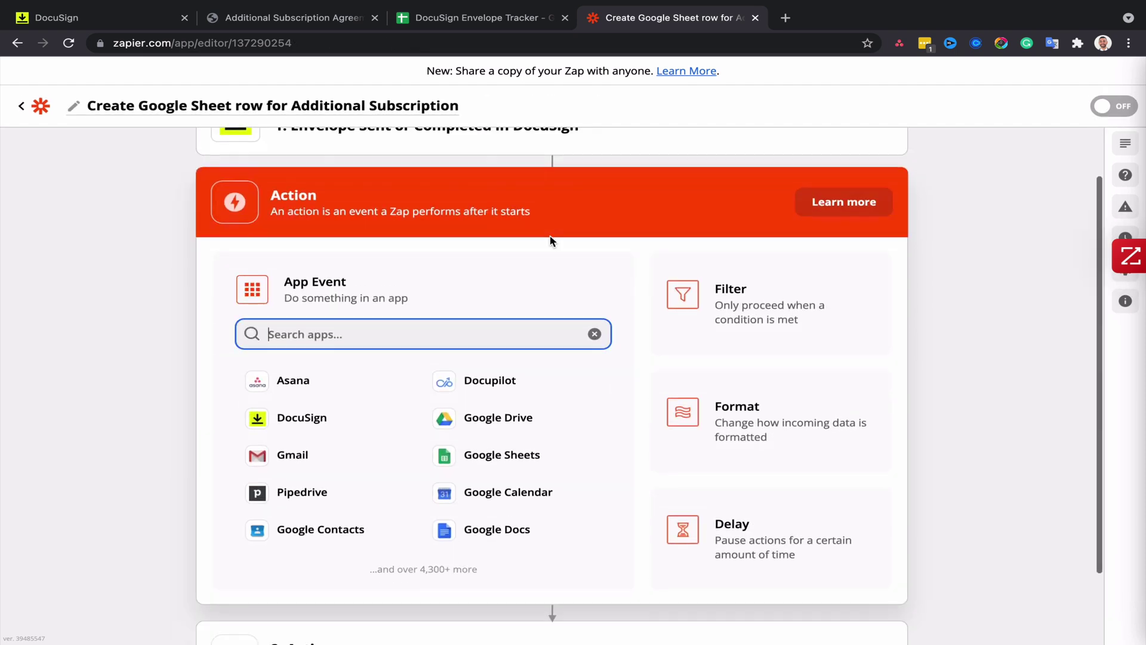
click(745, 298)
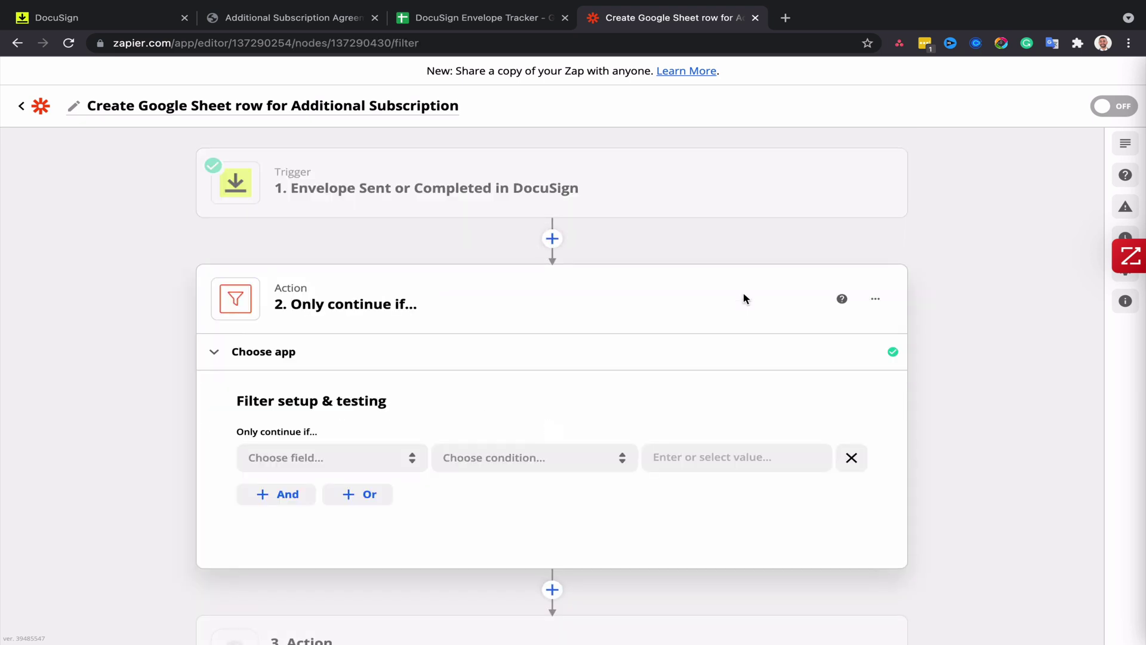
- Set the filter condition: Form Data Saveingooglesheet (Text) Exactly matches 1
click(367, 458)
scroll(399, 495, down, 1)
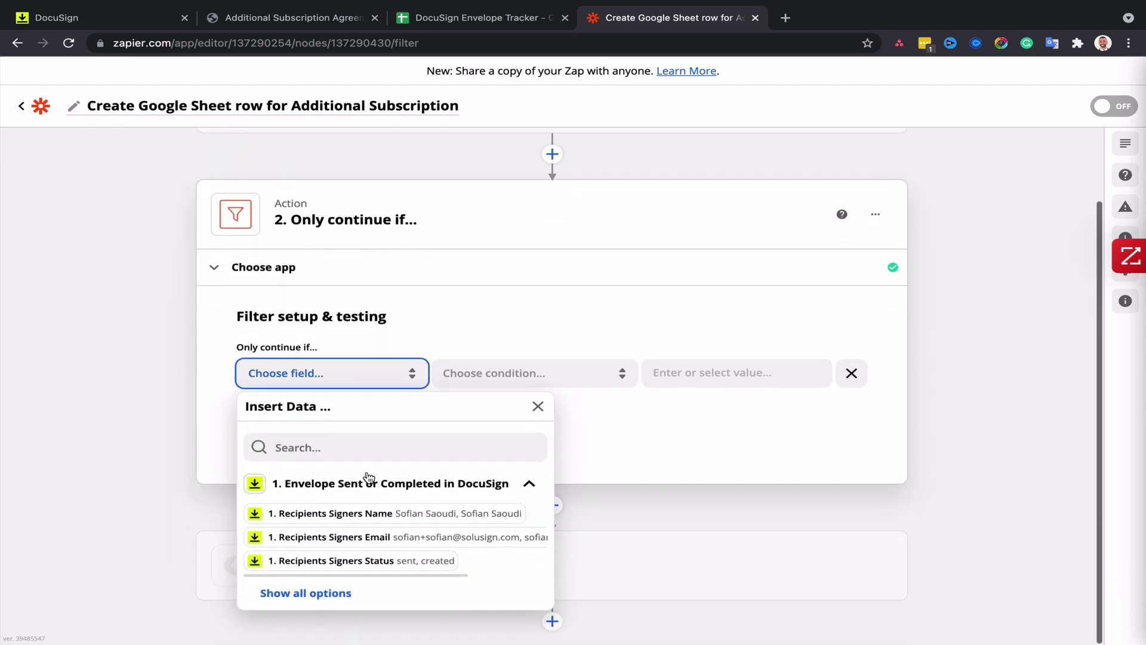
click(325, 441)
text(save)
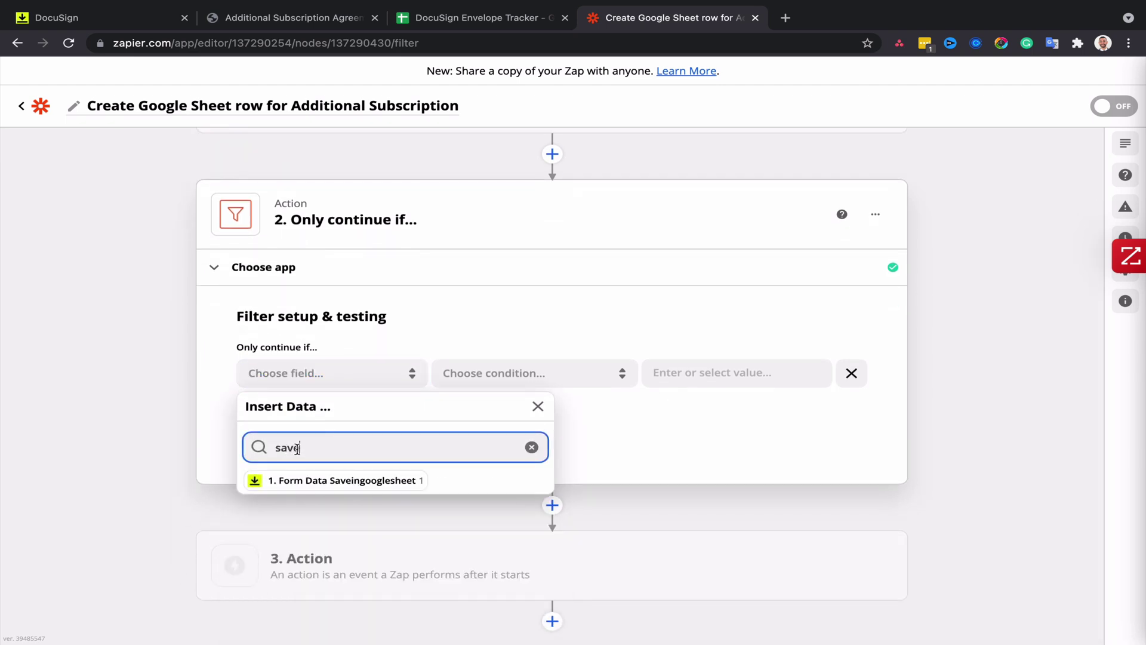
click(314, 482)
click(540, 372)
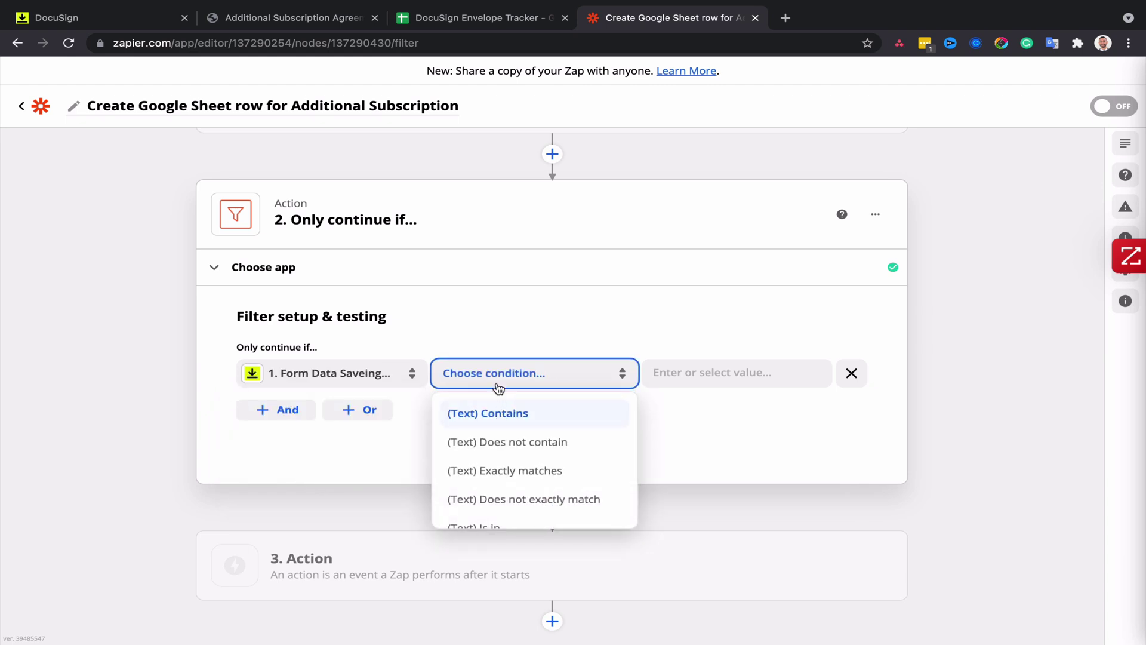
click(523, 469)
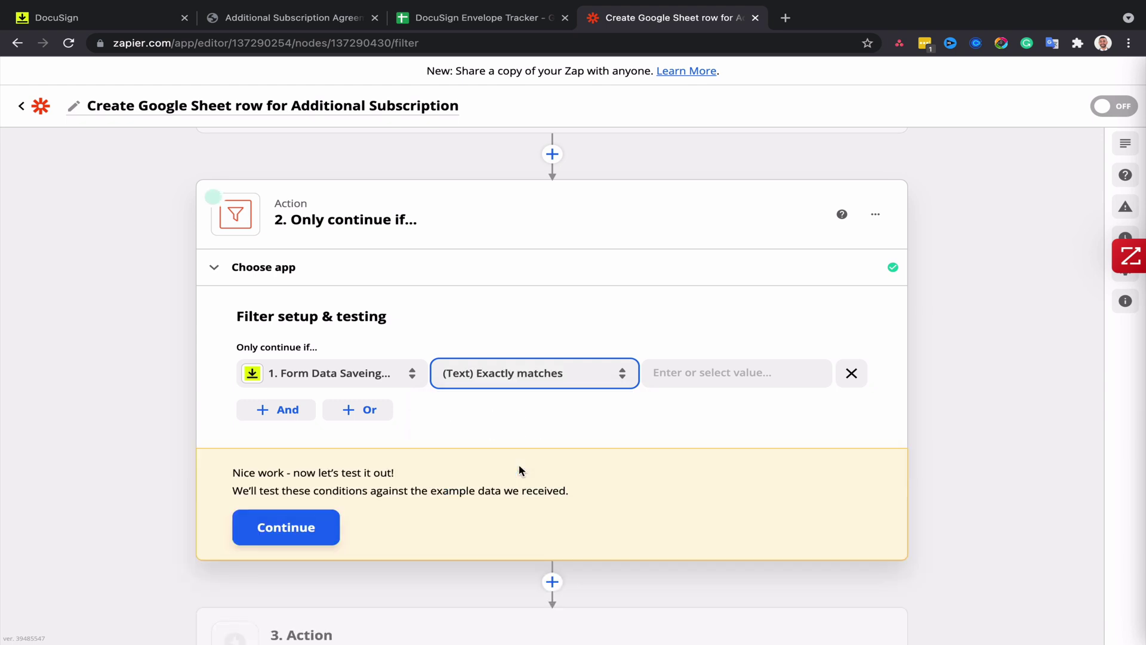
click(683, 376)
text(1)
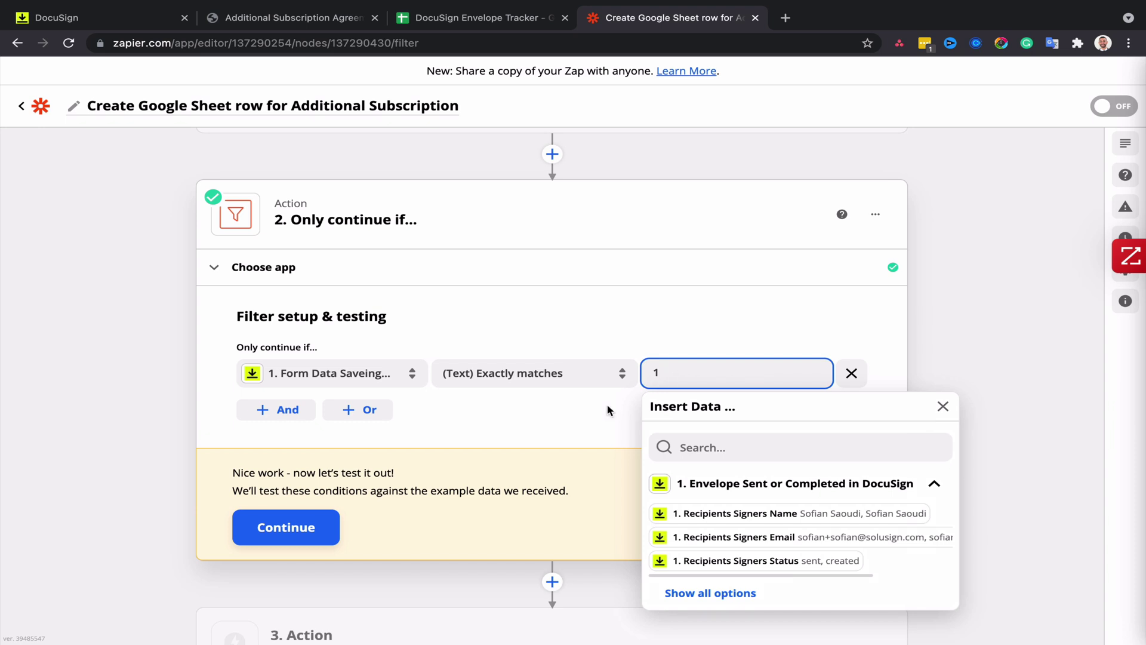
click(607, 403)
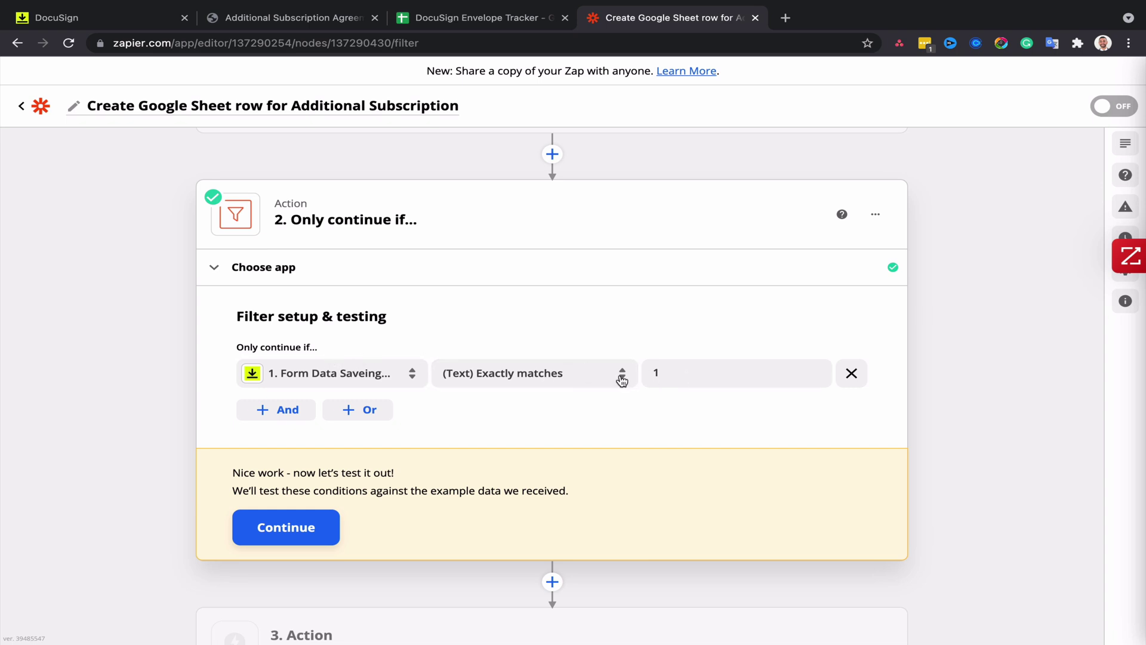
scroll(548, 373, down, 1)
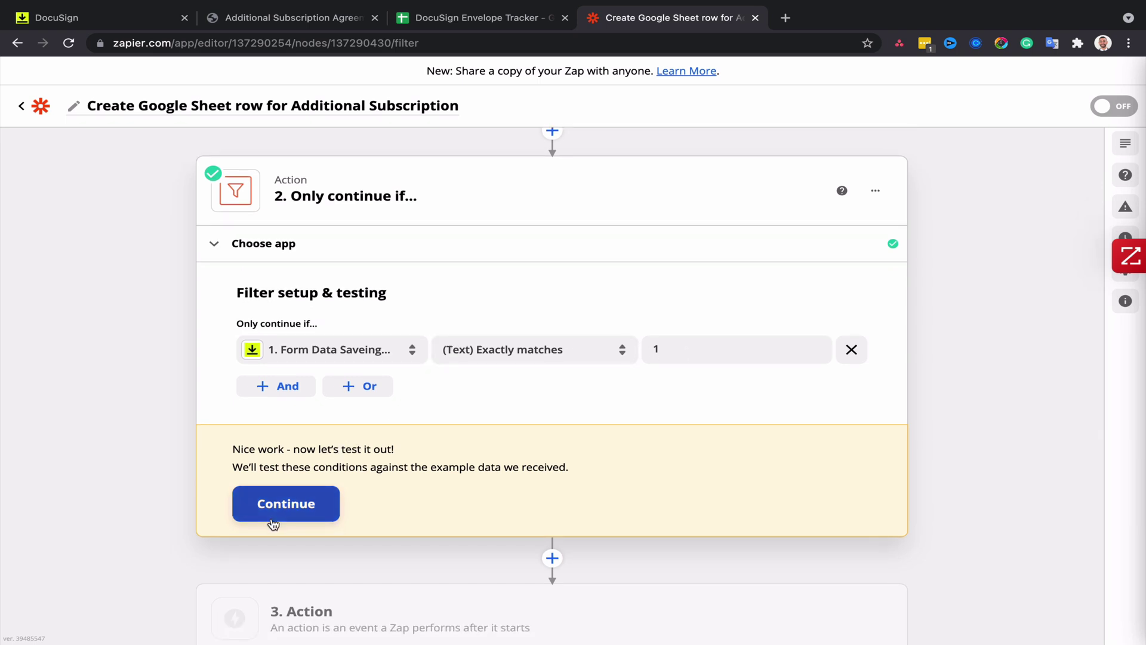
click(285, 506)
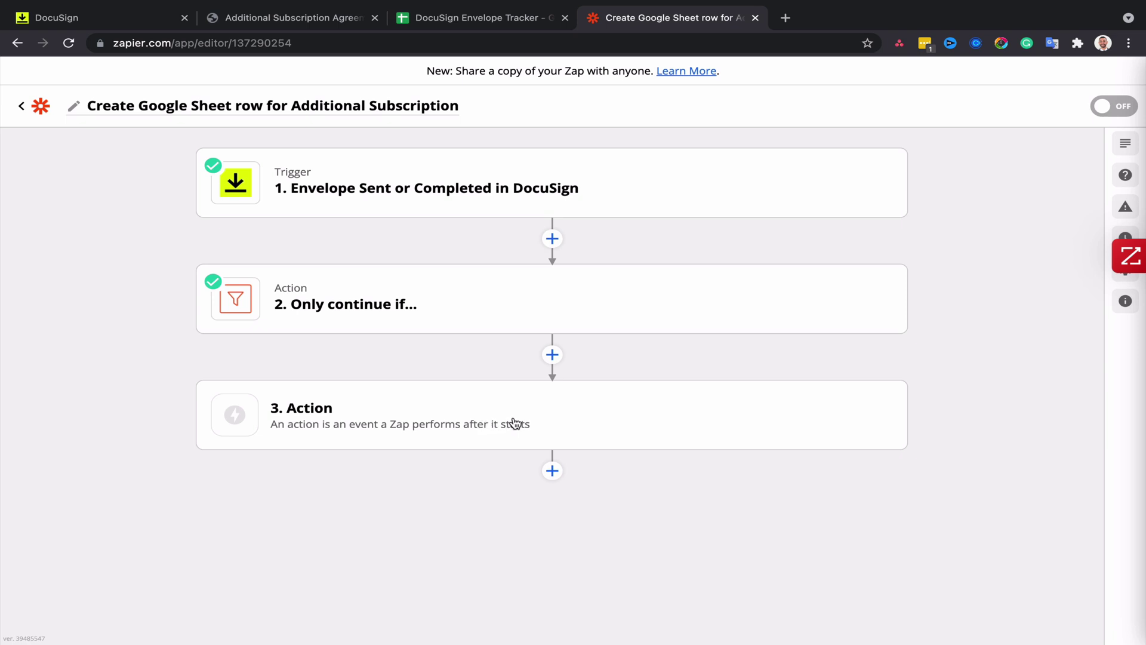
- Make step 3 a Google Sheets Create Spreadsheet Row action
click(515, 422)
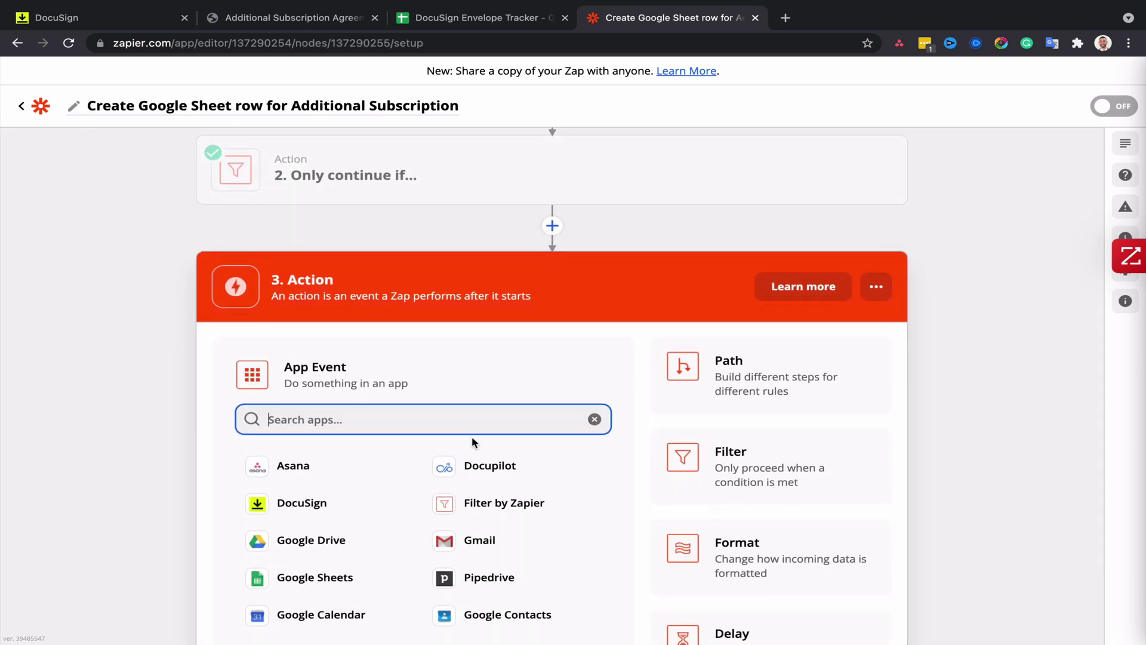
click(315, 576)
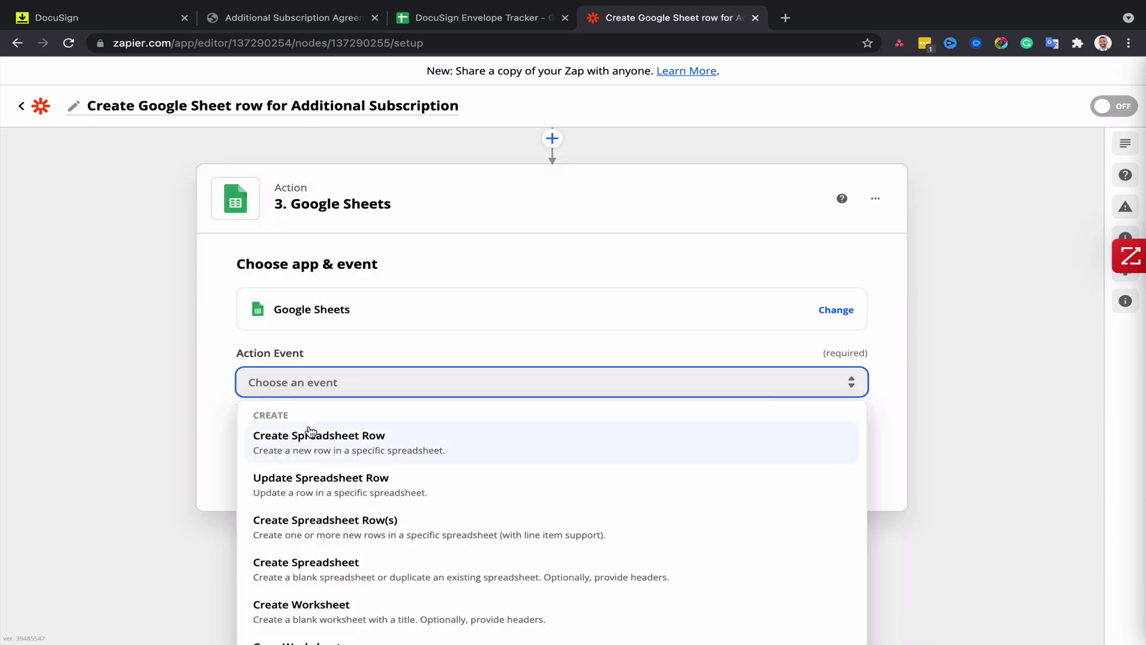
click(325, 442)
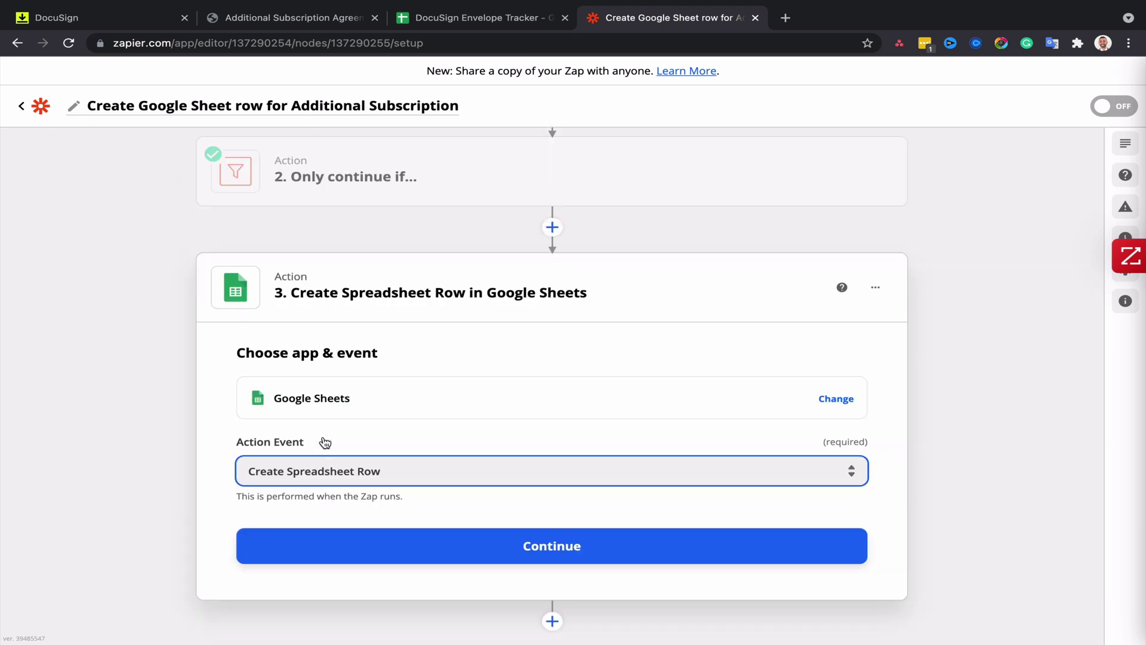
click(554, 540)
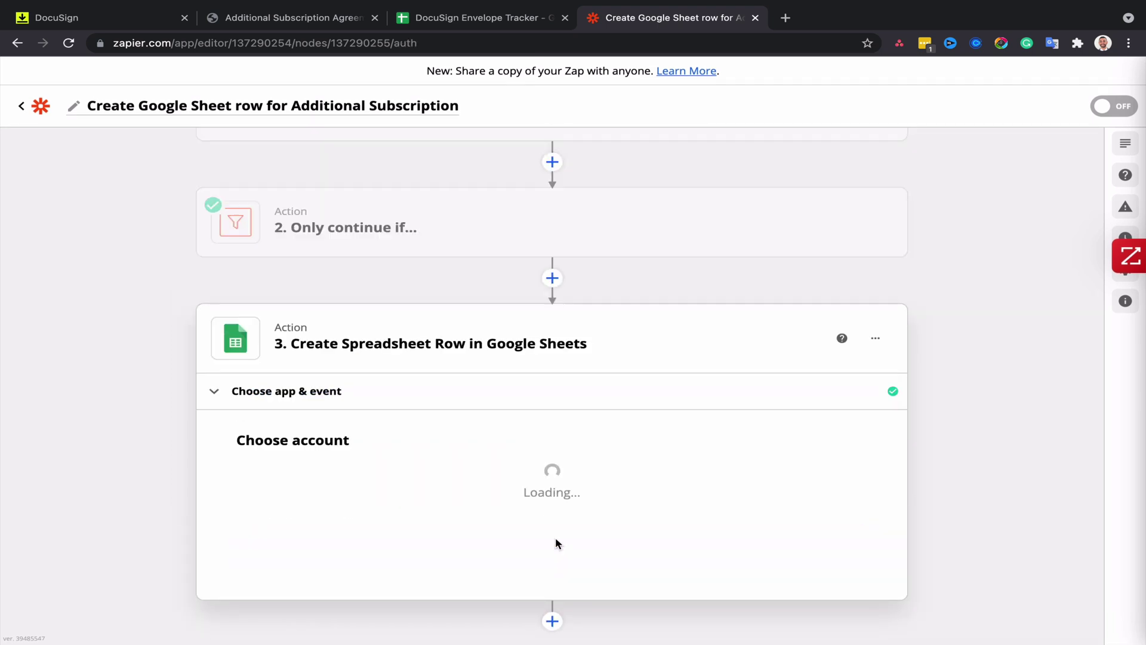
- Connect the Google Sheets account and choose DocuSign Envelope Tracker, worksheet Sheet1
click(460, 486)
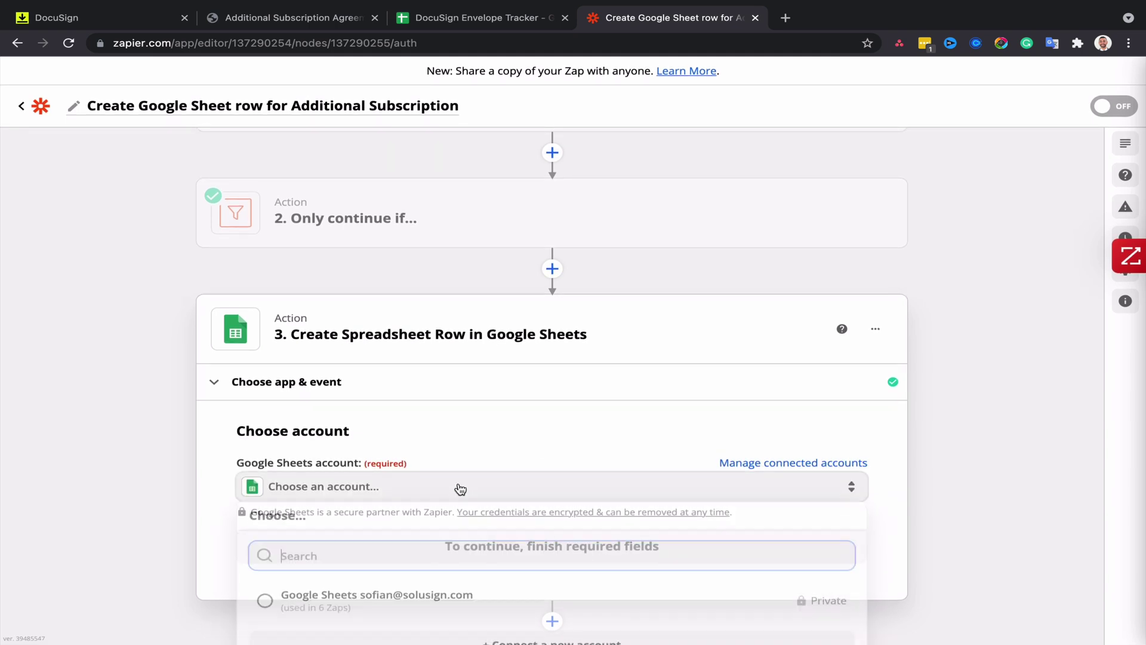
click(363, 602)
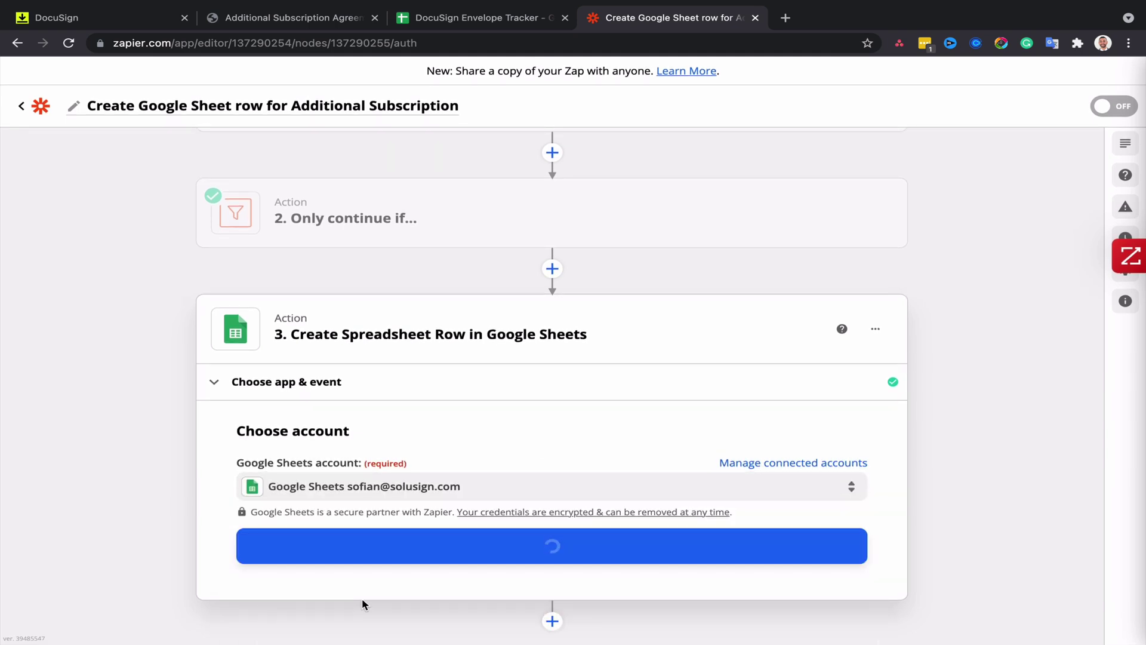
click(414, 433)
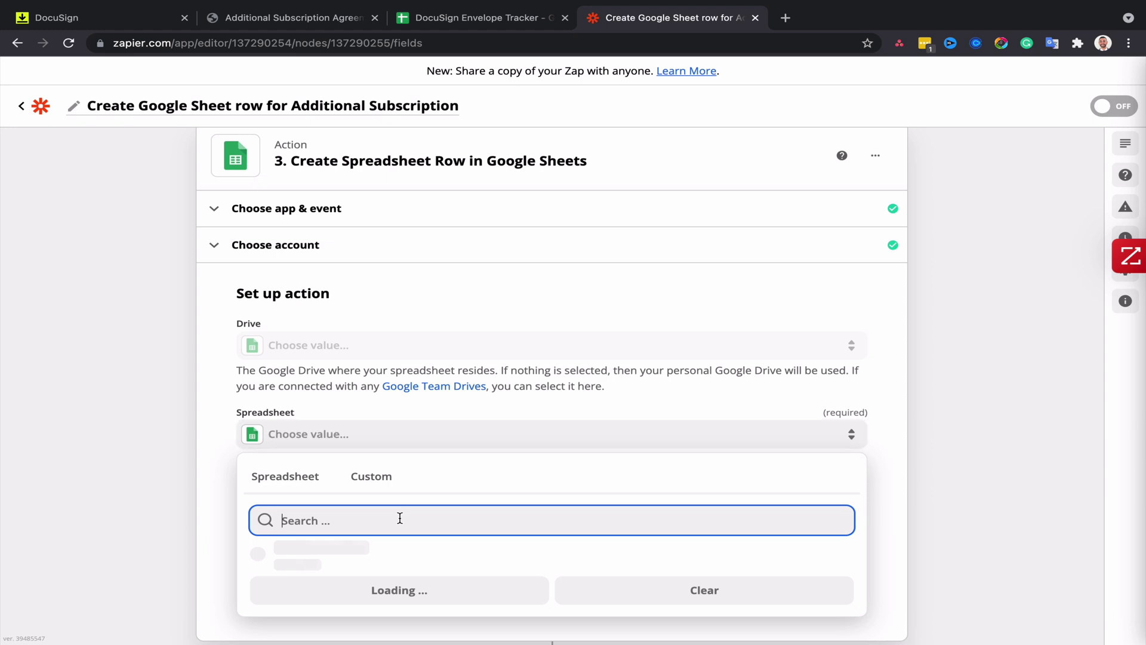
text(docusign enve)
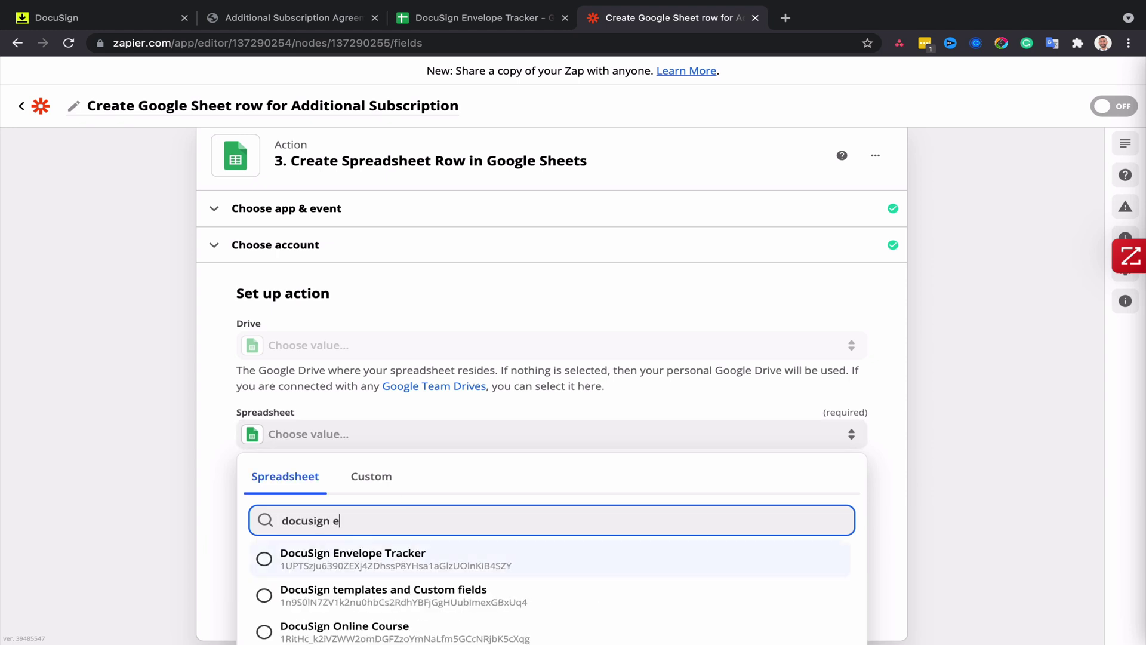
click(371, 554)
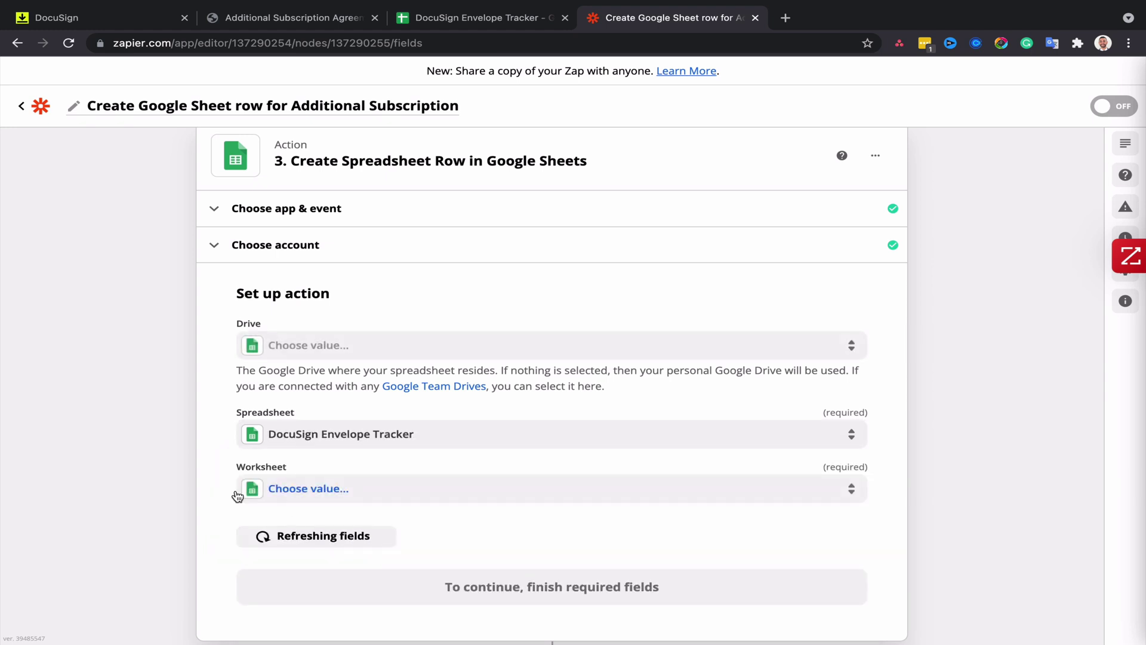
click(352, 489)
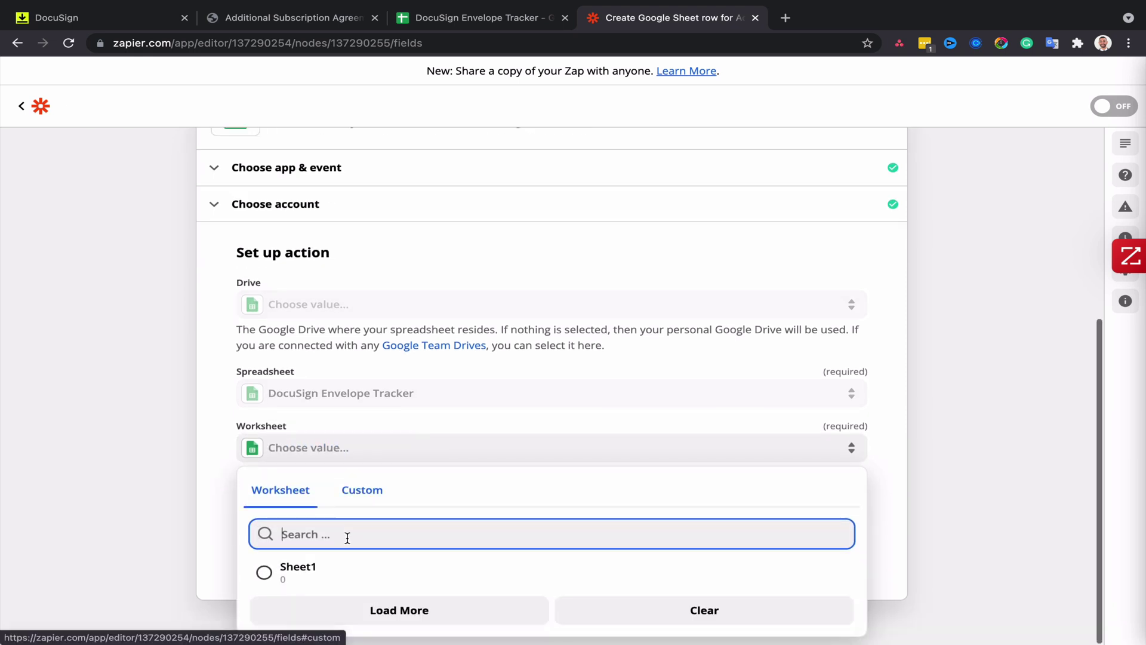
click(304, 569)
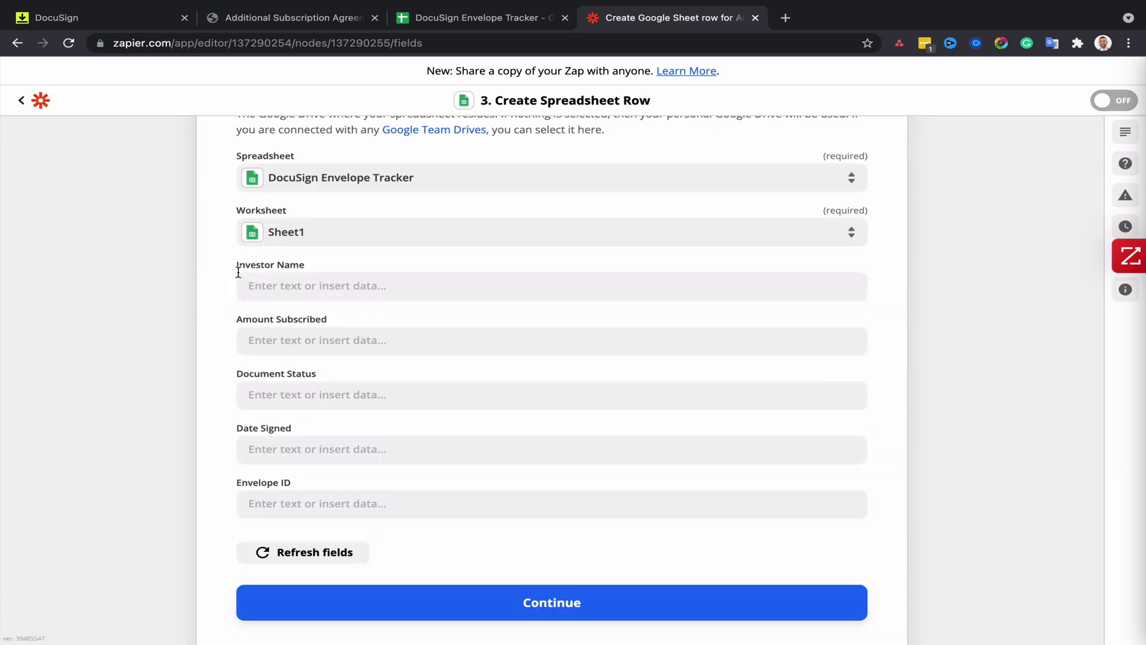
click(293, 286)
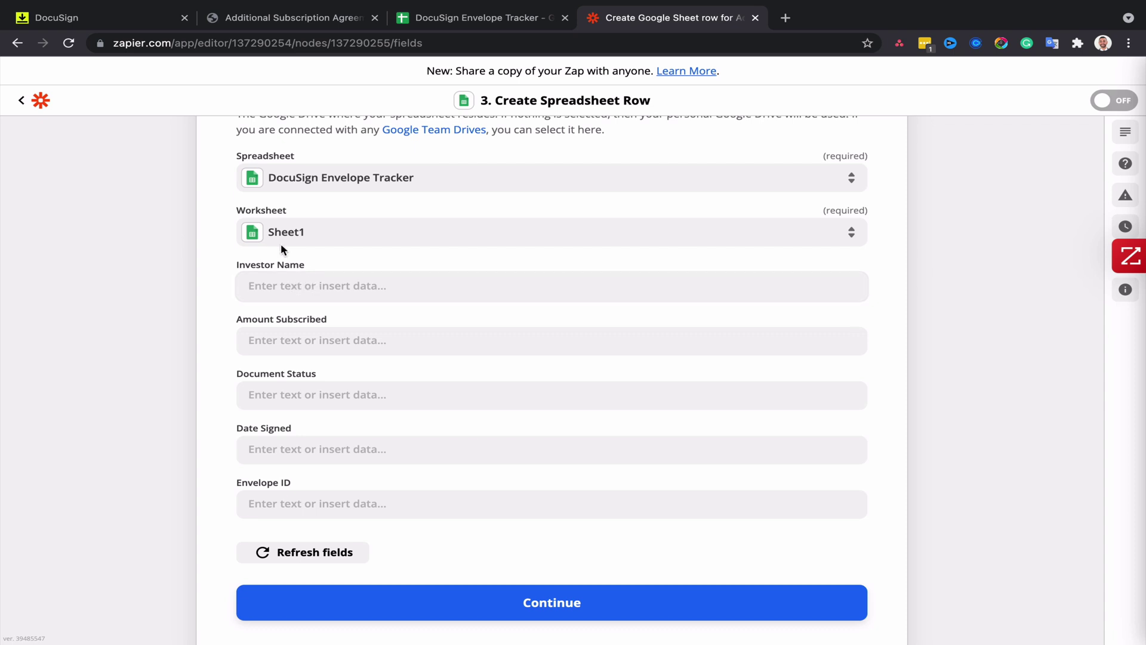
- Map the form's Investor Name and Amount Requested into Investor Name and Amount Subscribed
click(308, 284)
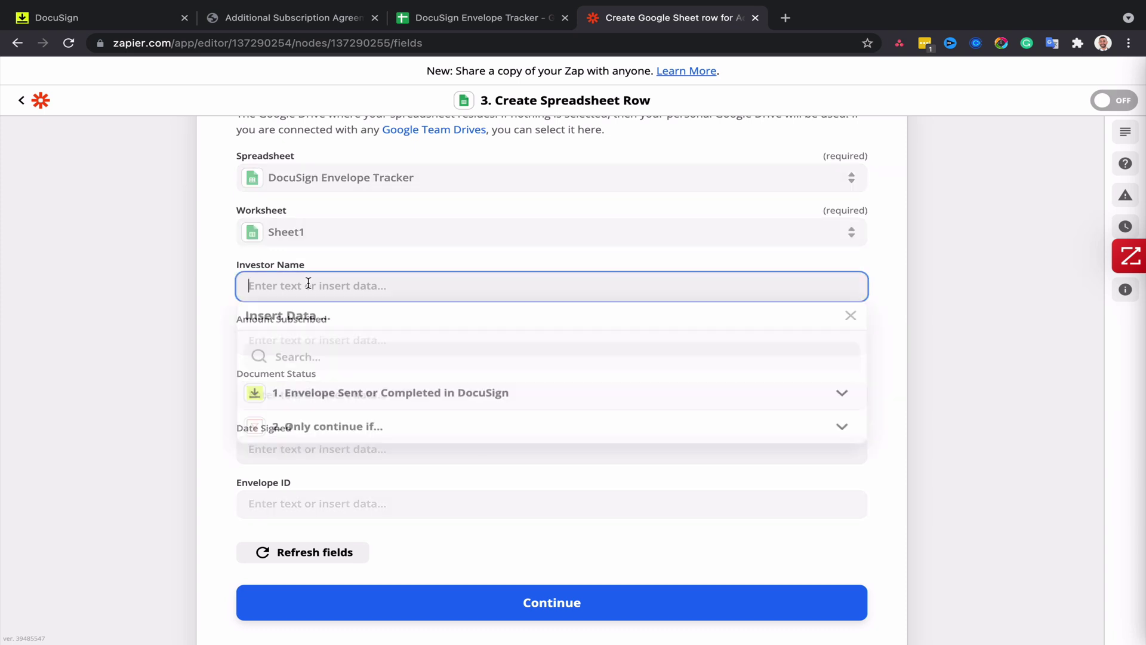
click(315, 361)
text(investor)
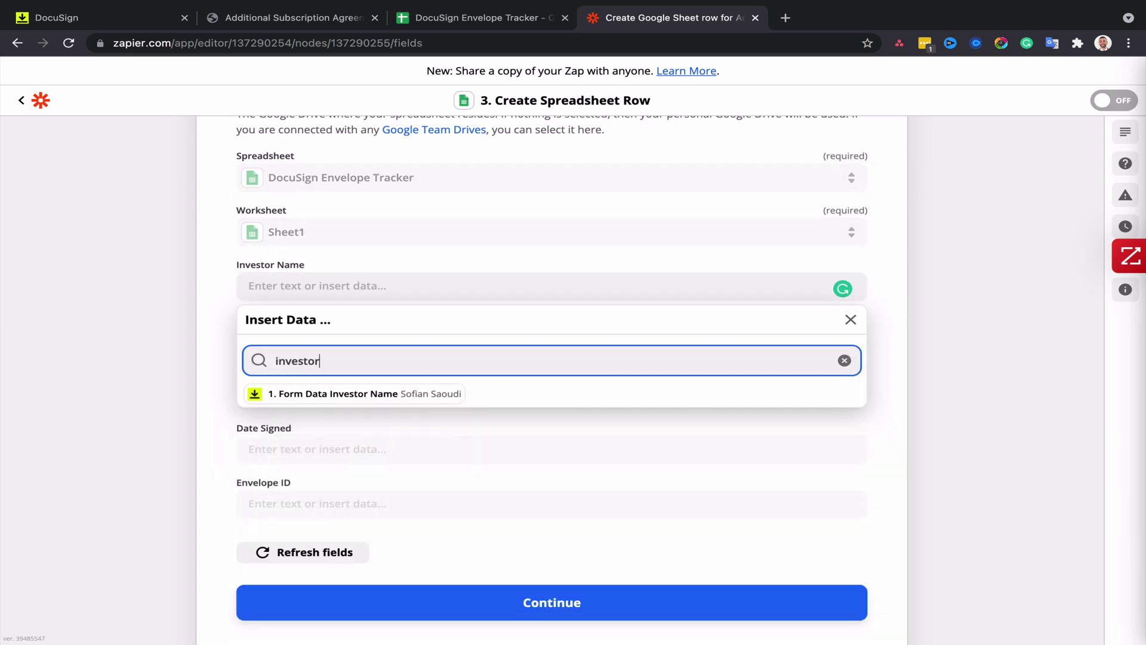
click(370, 396)
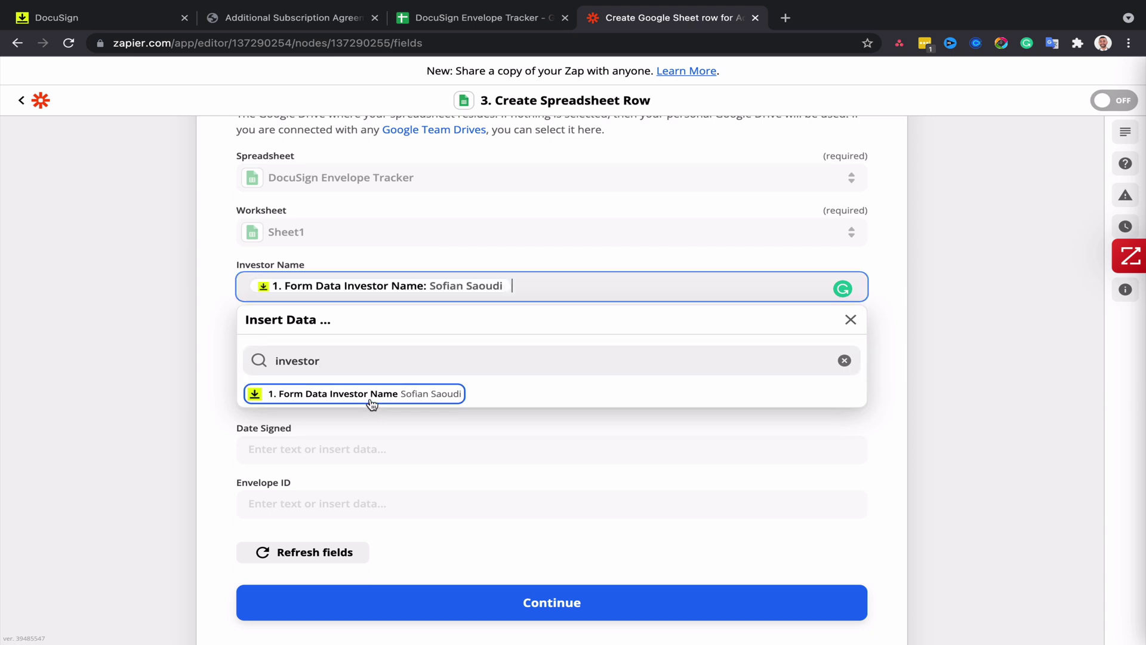
click(264, 357)
click(319, 339)
click(340, 414)
text(a)
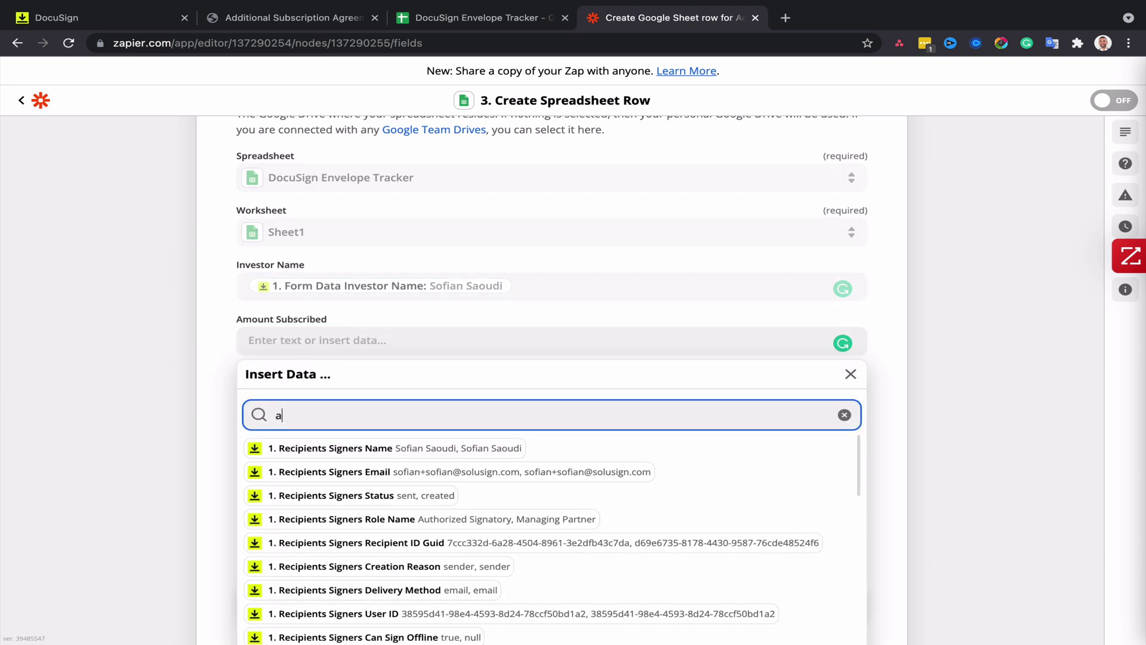
text(mount)
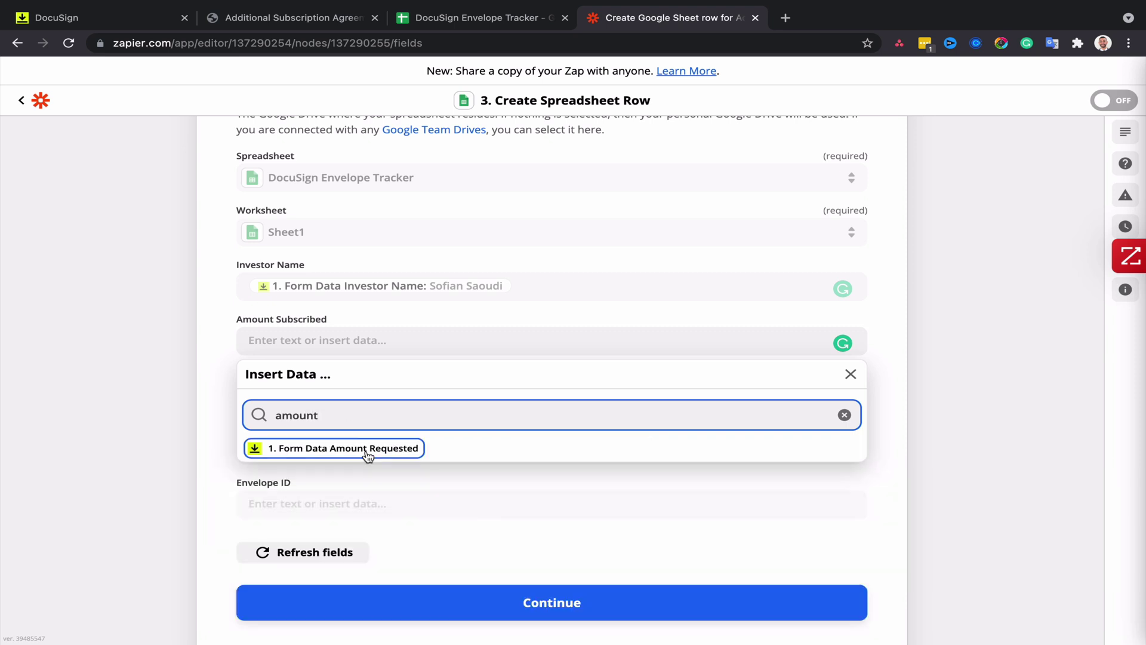
click(368, 453)
- Map the envelope Status into Document Status and the form's Date Signed into Date Signed
click(251, 397)
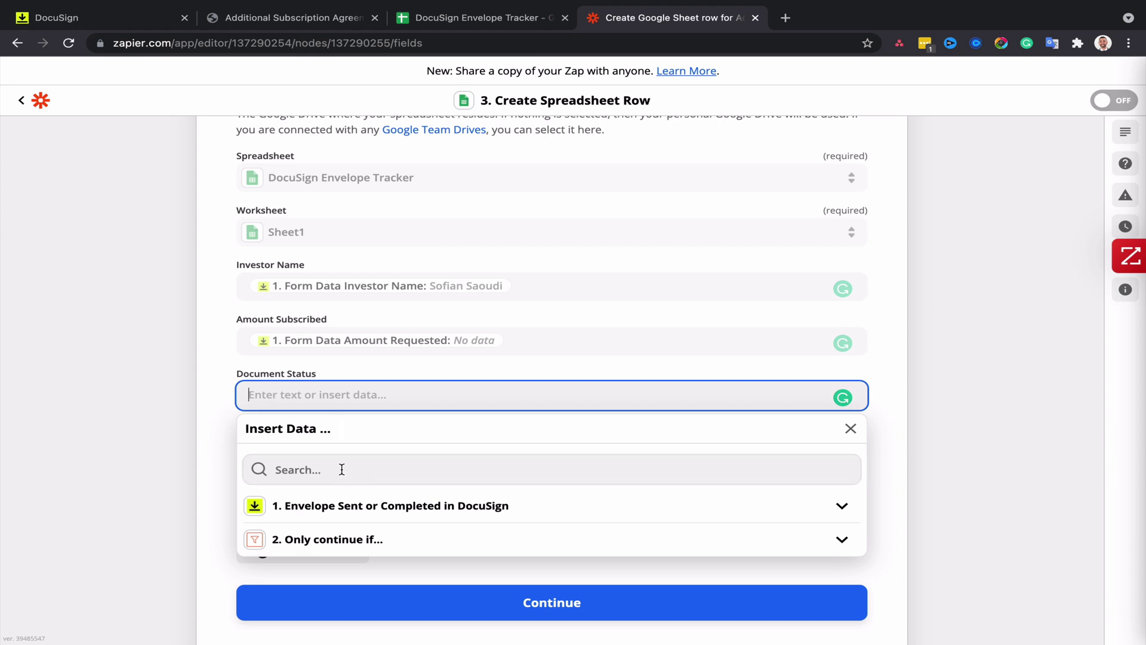
click(352, 505)
scroll(355, 502, down, 1)
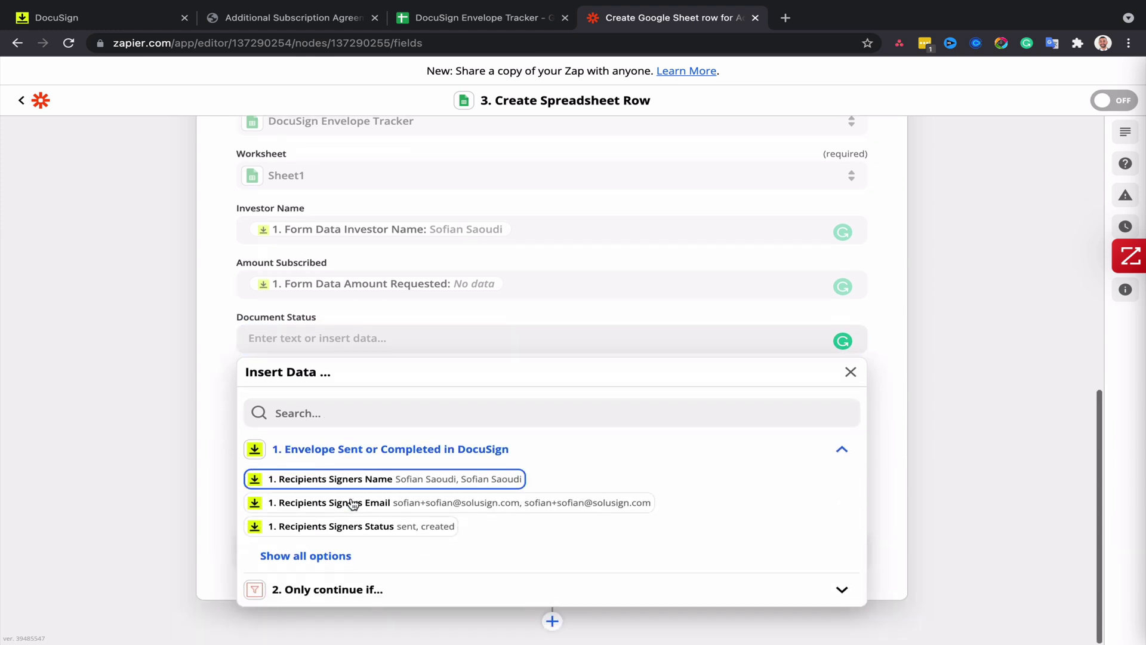
click(332, 418)
text(status)
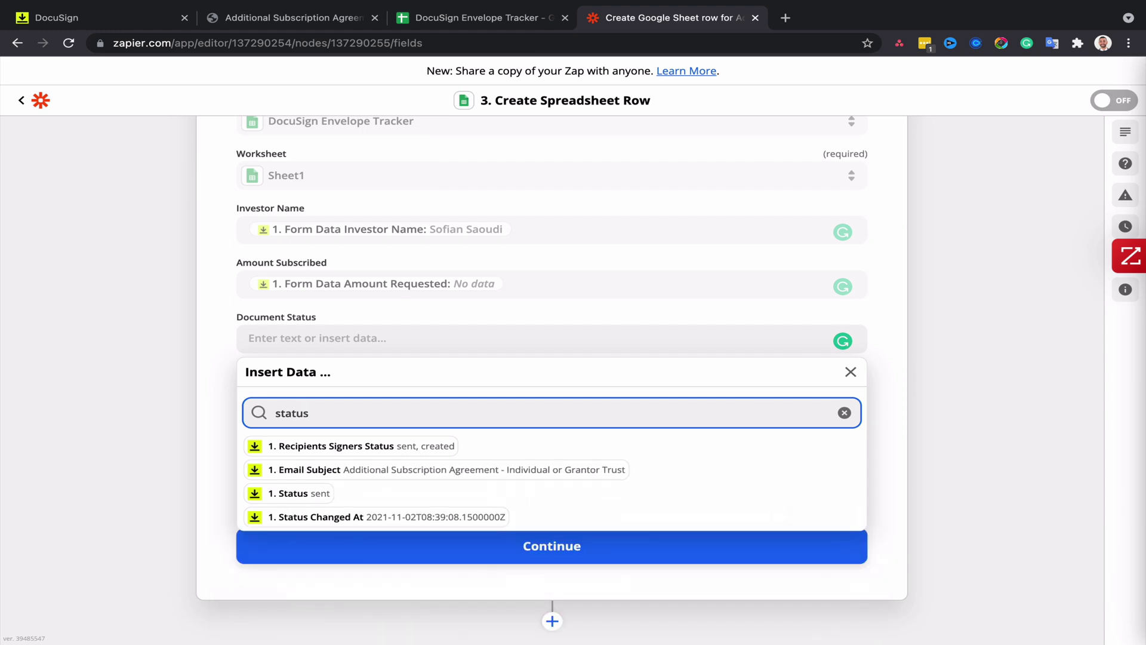
click(302, 495)
click(159, 460)
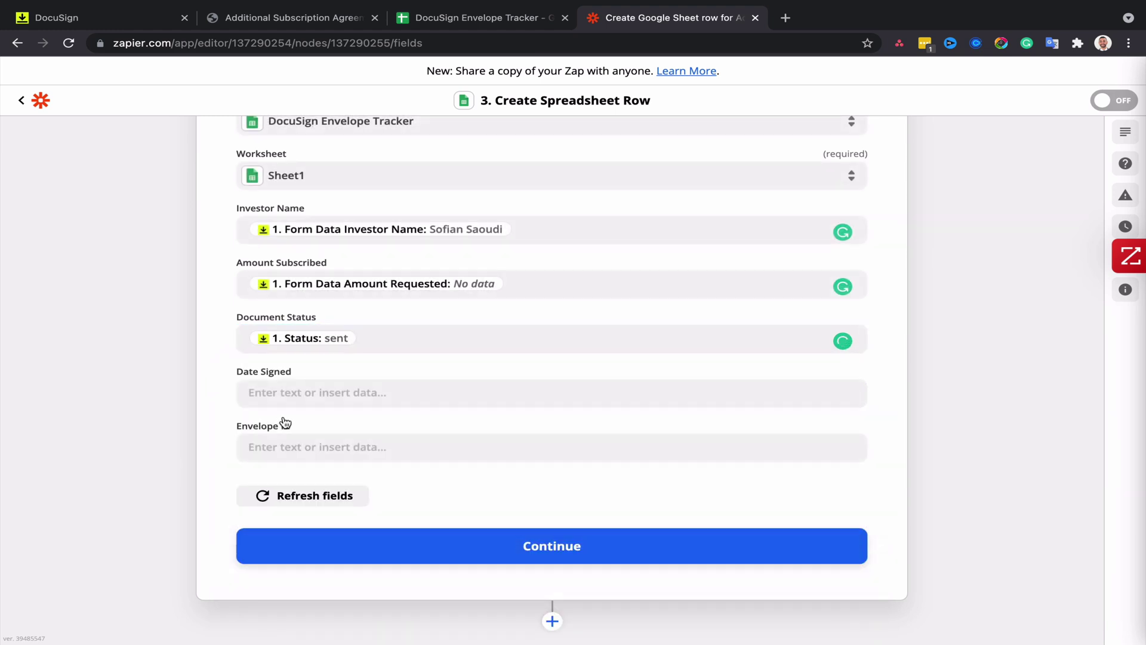
click(318, 394)
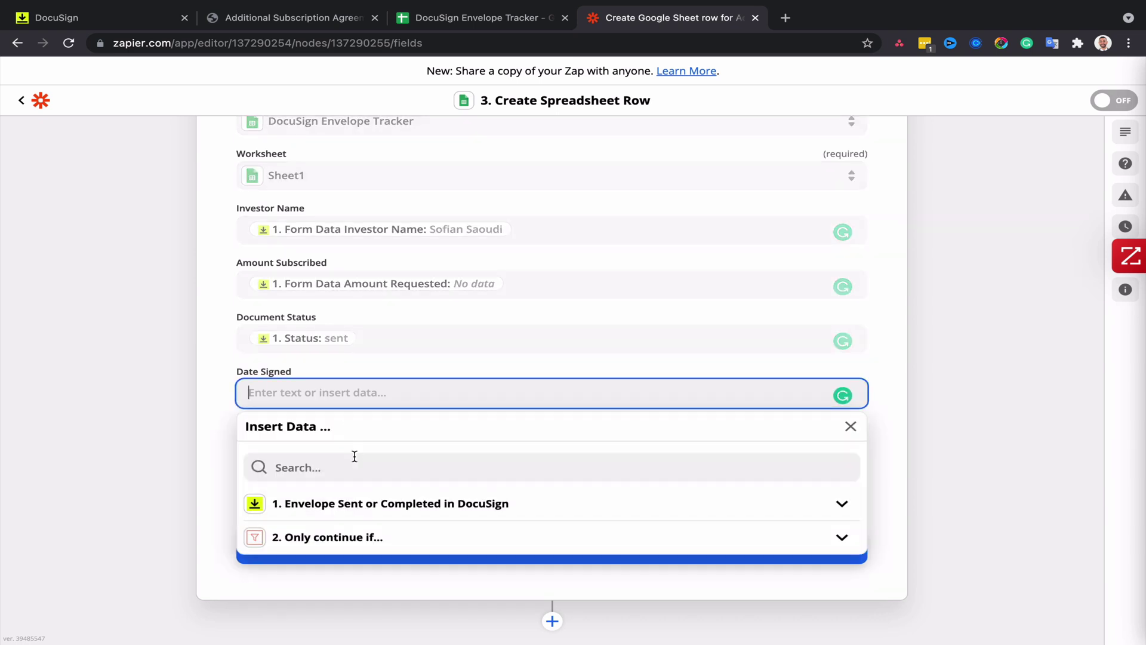
click(374, 511)
click(337, 469)
text(date signed)
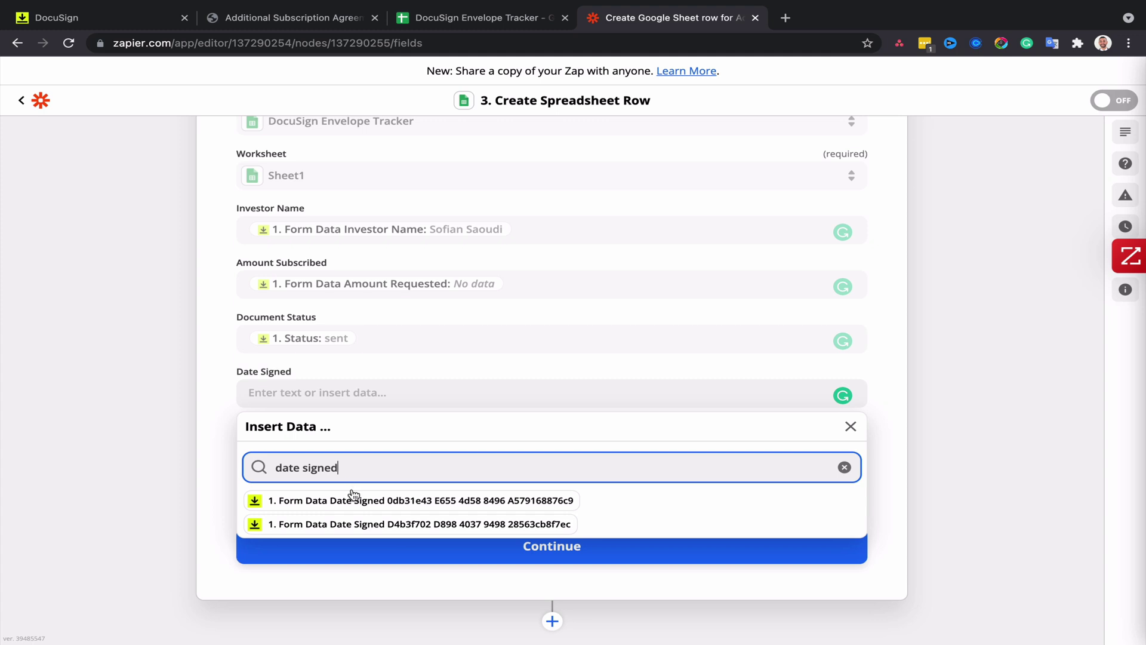
click(356, 501)
click(106, 452)
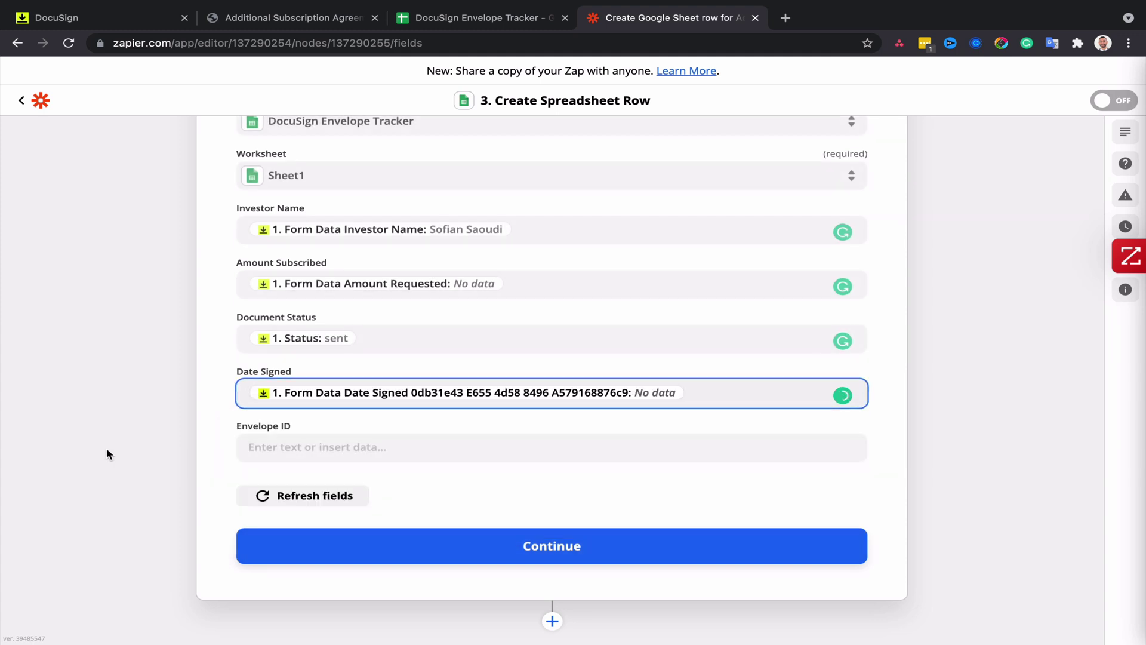
- Map the DocuSign Envelope ID into the Envelope ID field
click(314, 454)
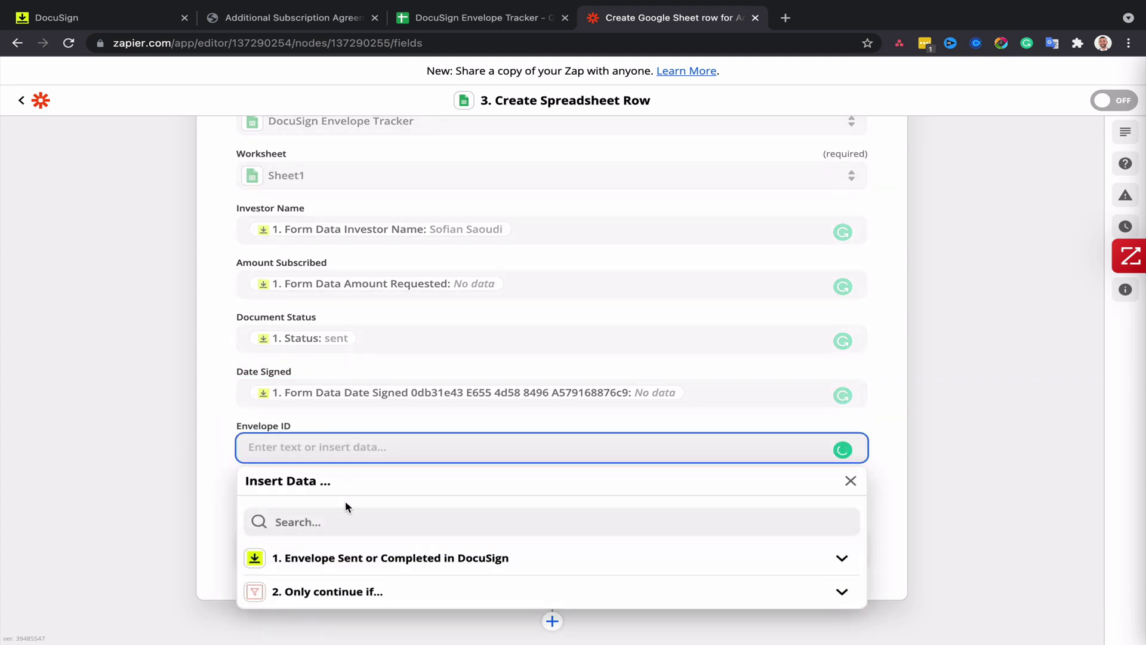
click(370, 561)
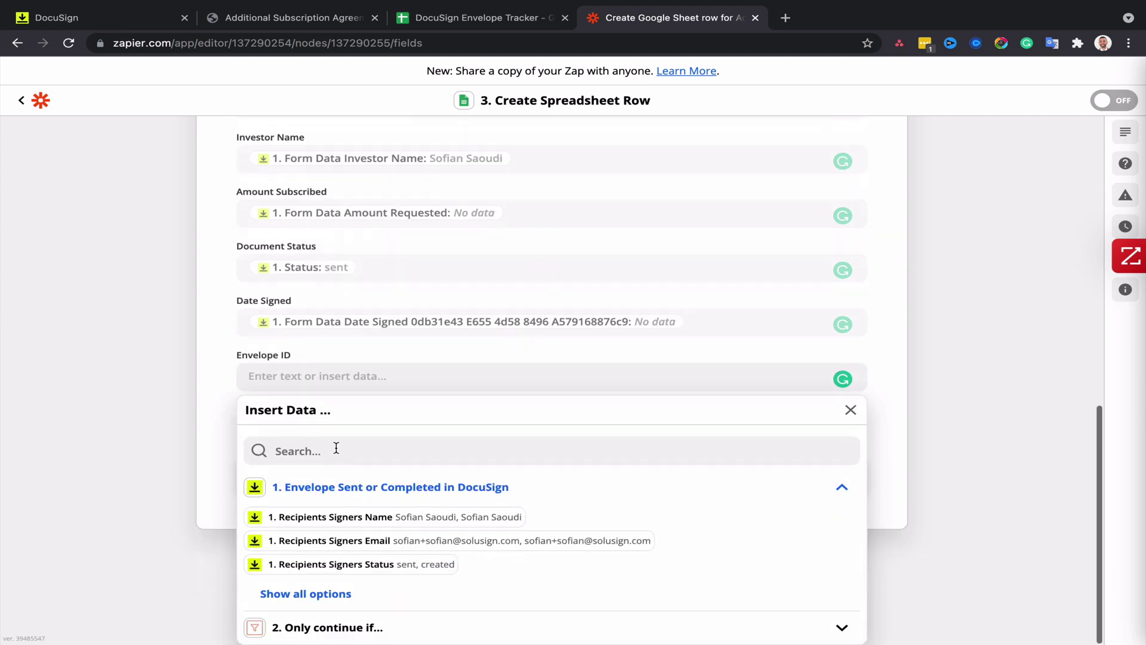
click(335, 447)
text(envelope)
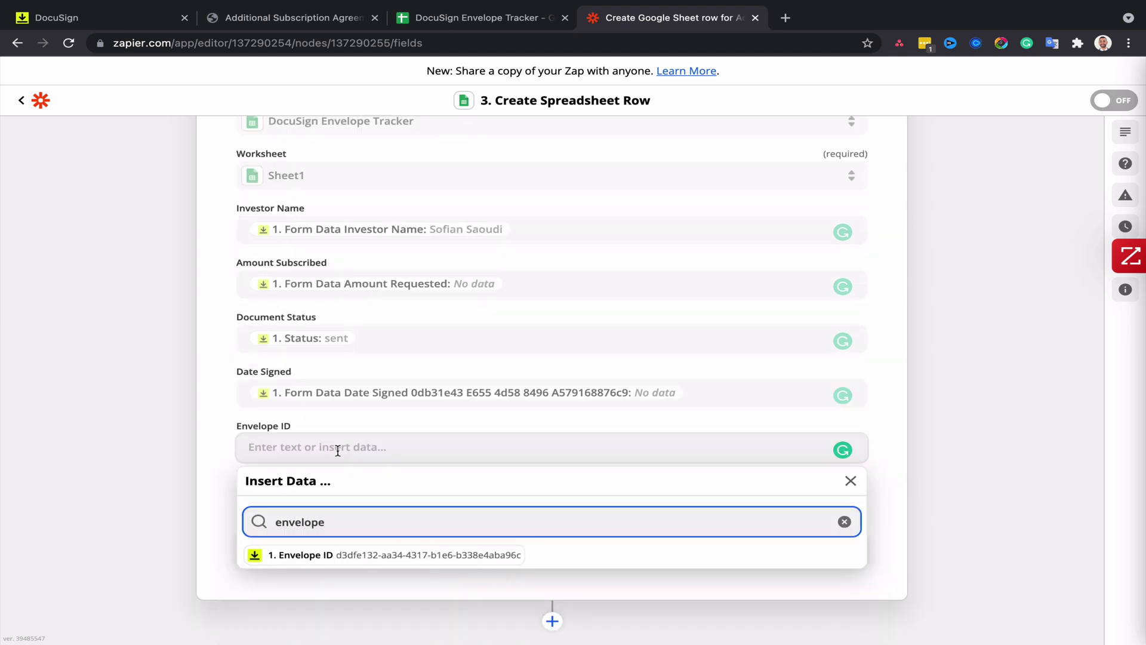
click(350, 554)
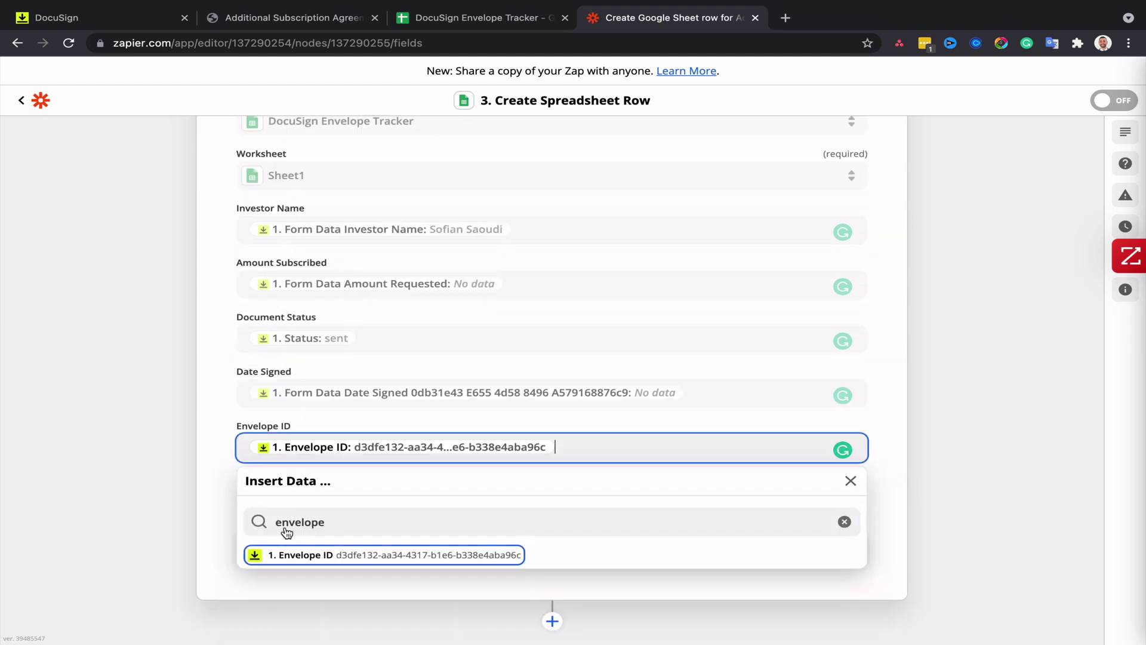
click(154, 467)
- Finish the action setup and run a test to send a sample row to the tracker
click(537, 544)
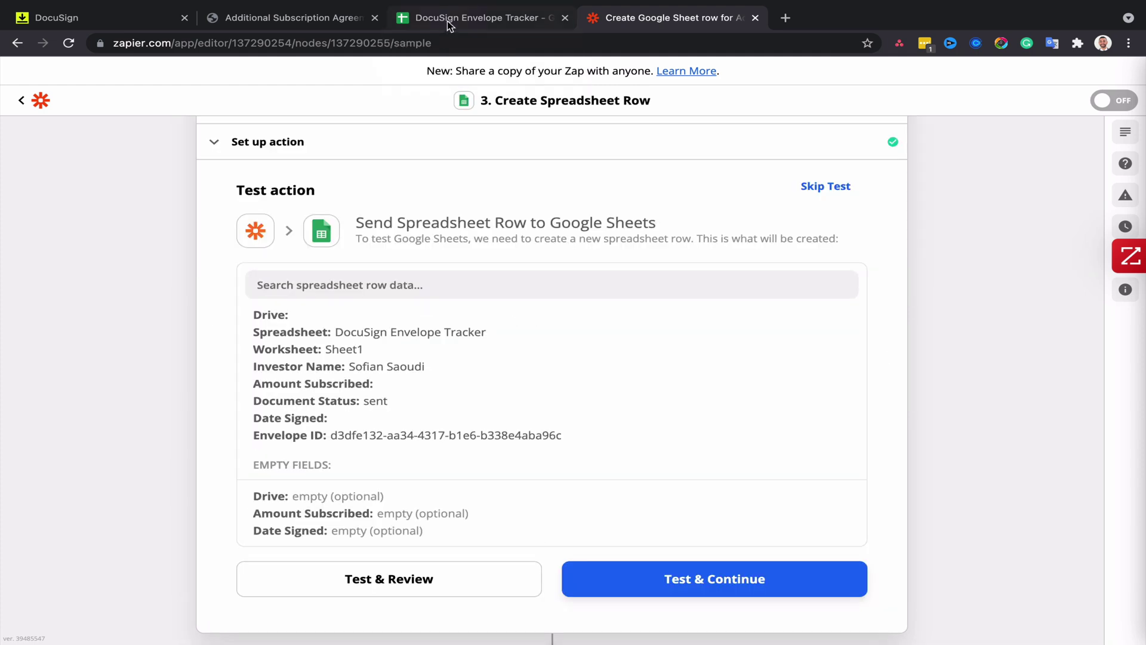
click(446, 20)
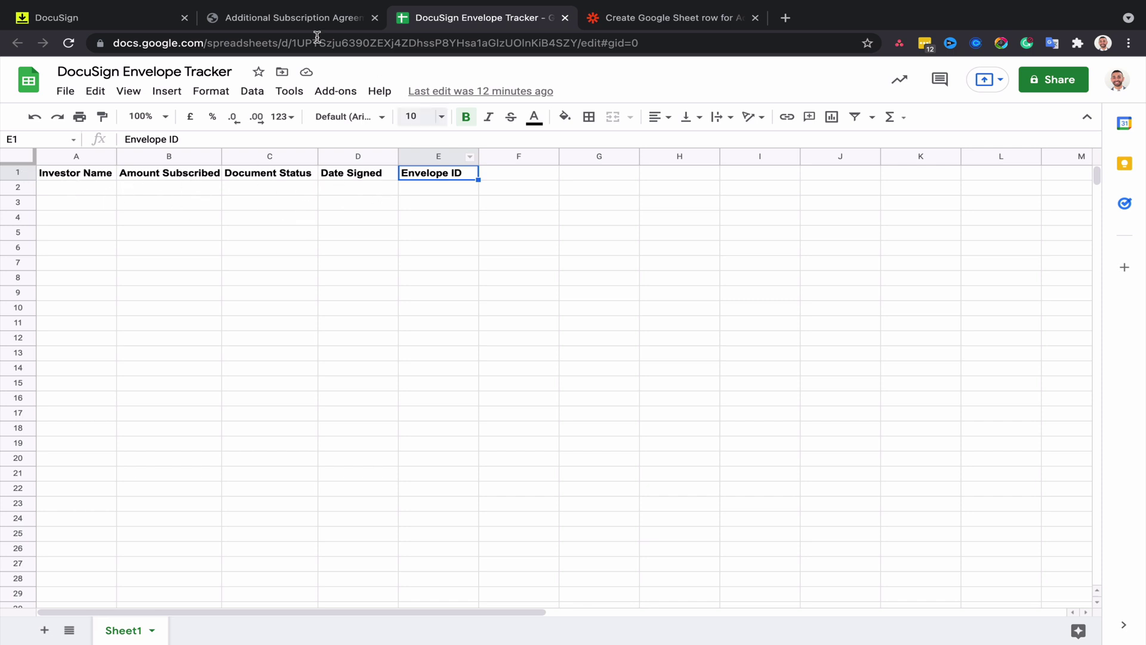
click(121, 20)
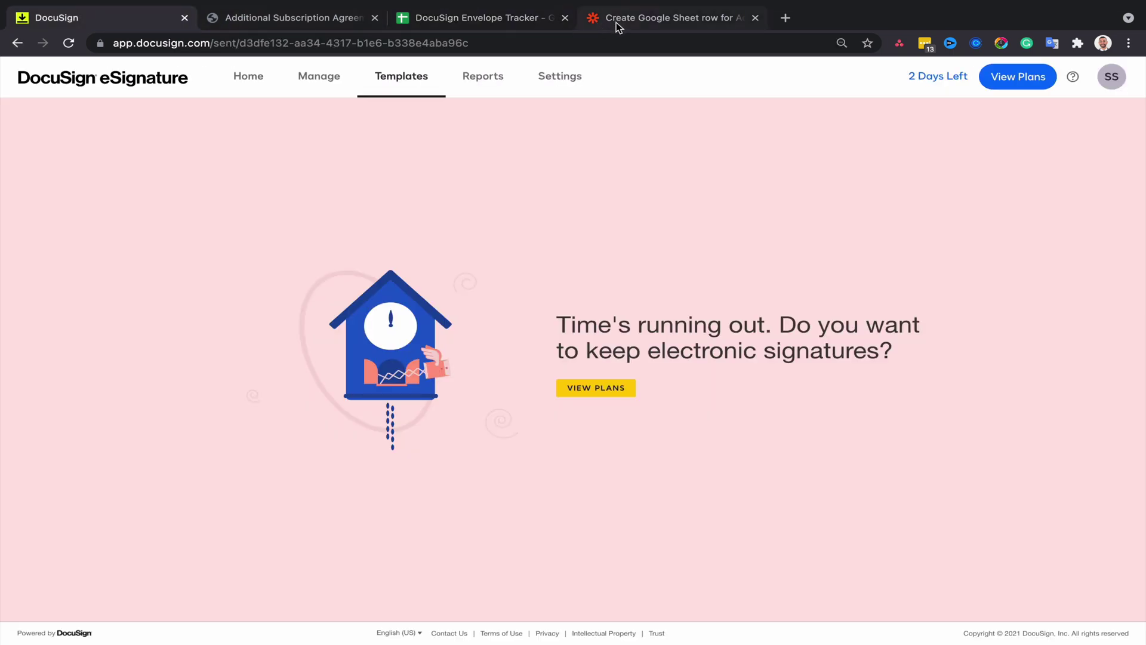
click(618, 23)
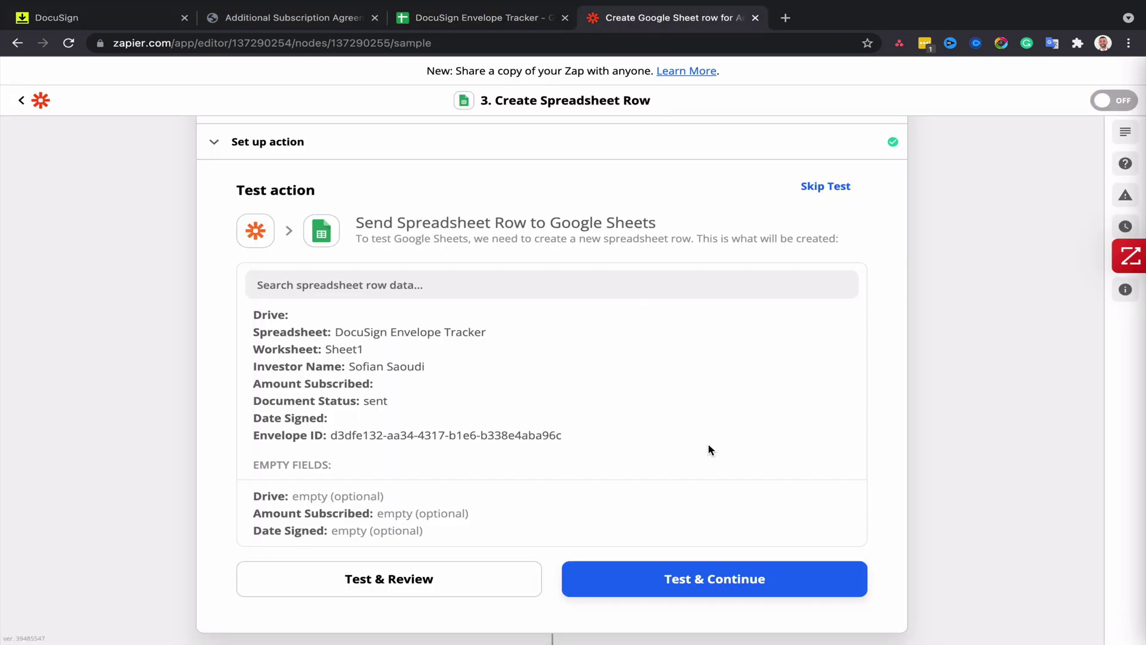
click(619, 580)
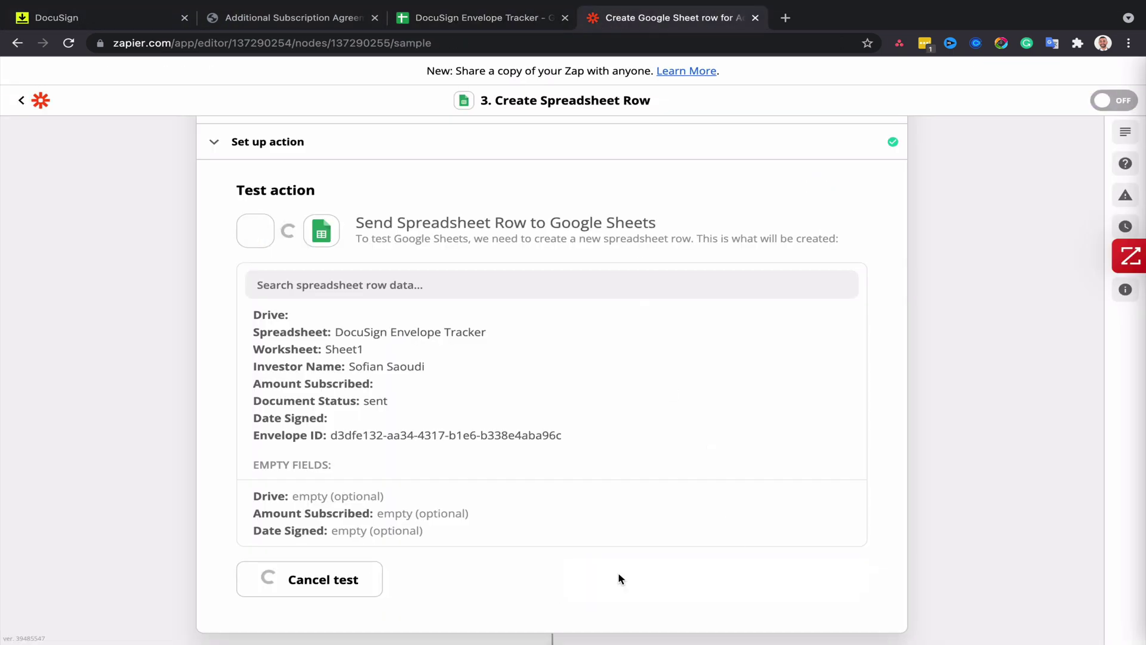
- Widen columns A and B of the envelope tracker and remove the bold from rows 2–7
click(436, 22)
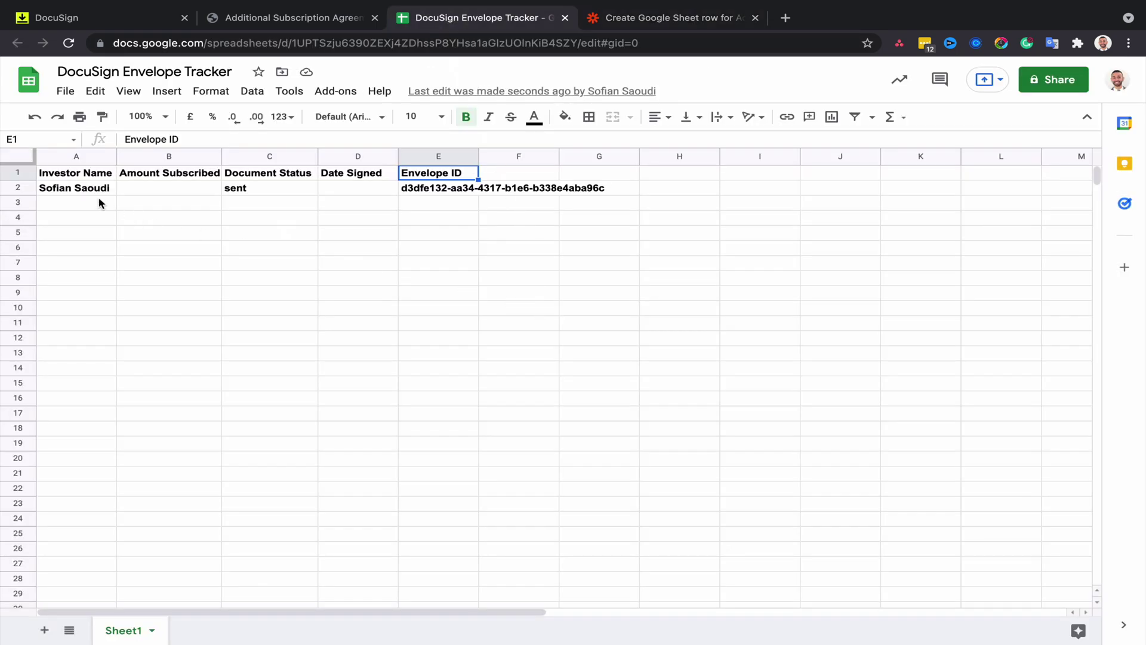
drag(115, 157, 139, 157)
drag(243, 157, 265, 156)
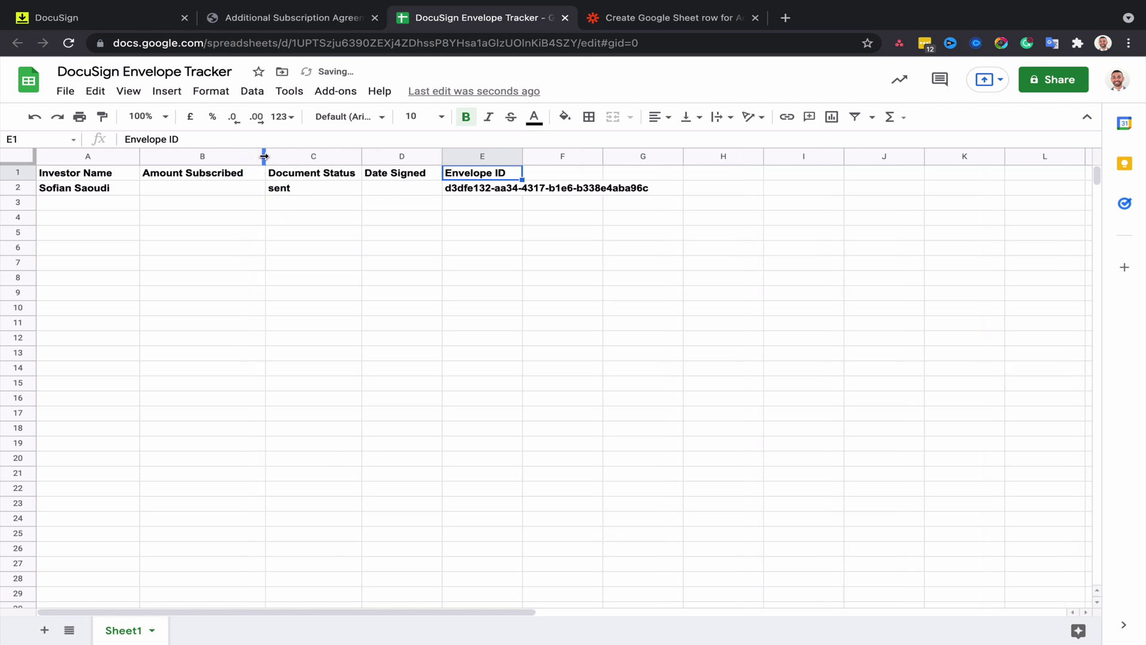
drag(10, 189, 3, 266)
key(ctrl+b)
click(98, 281)
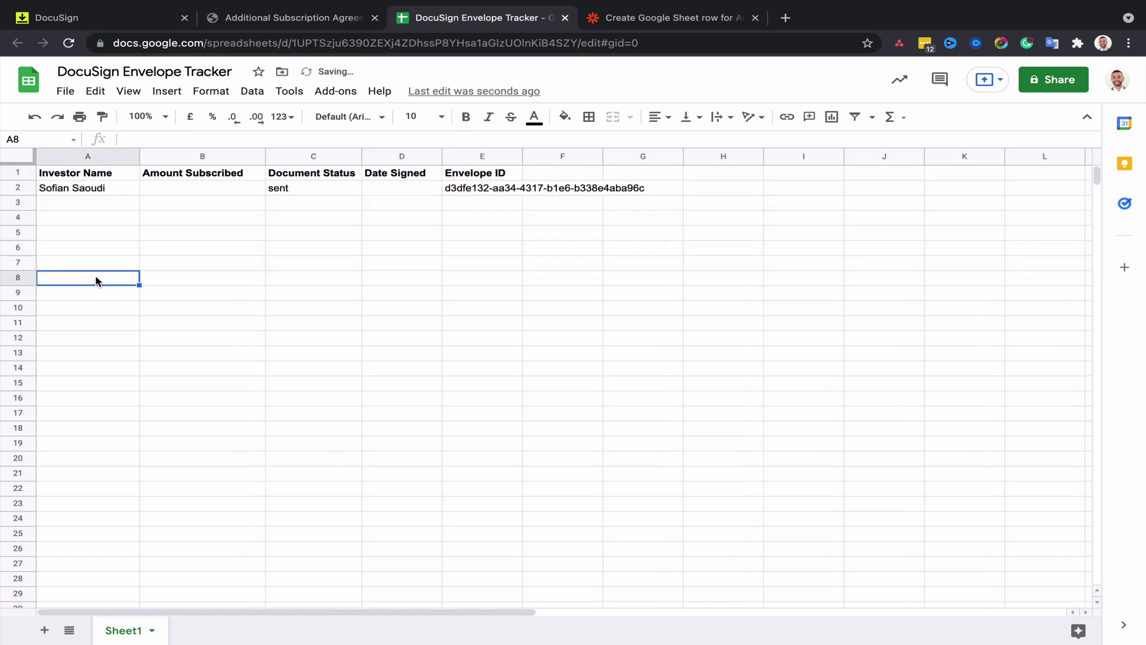
- Review row 2's status, amount, date and envelope ID cells, then auto-fit column E
click(302, 190)
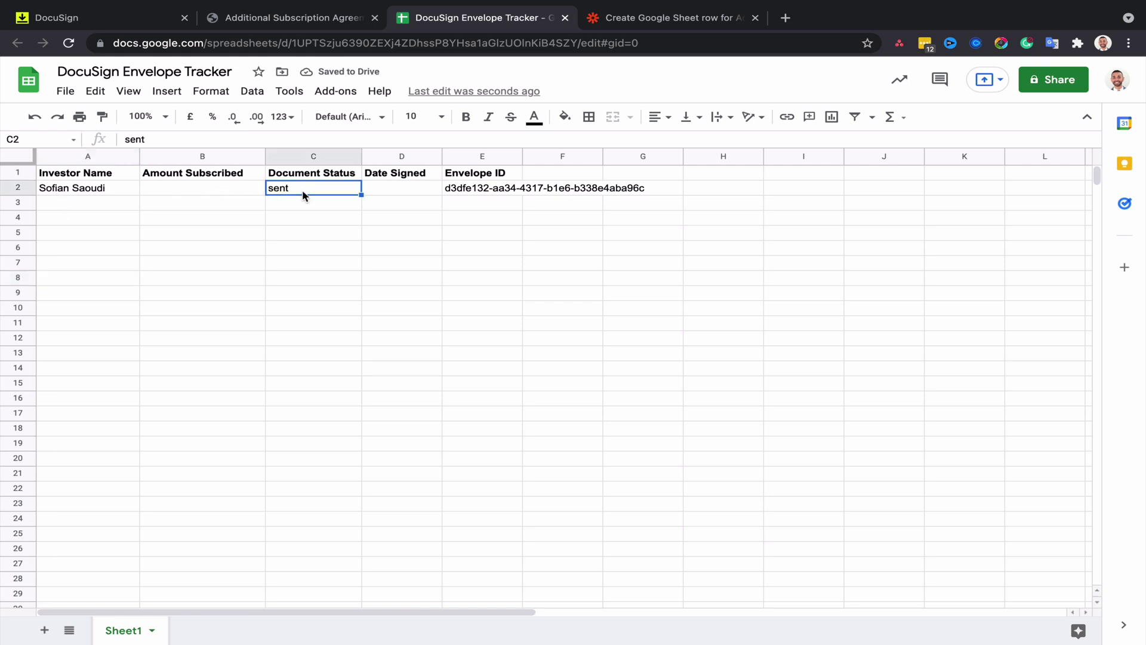
click(192, 189)
click(487, 188)
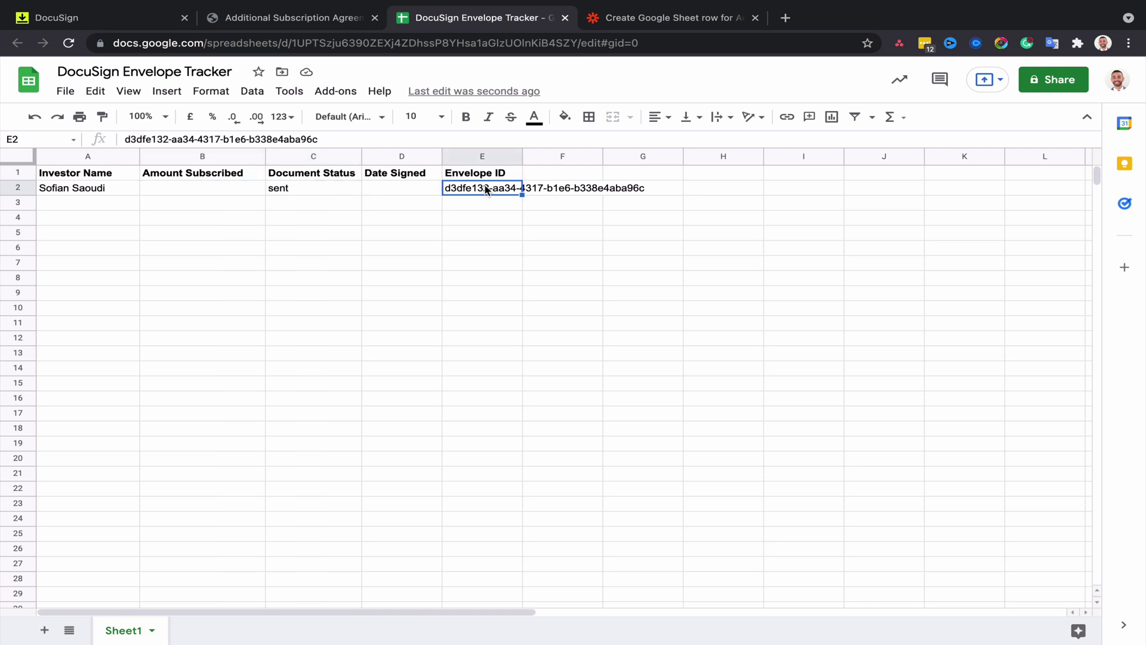
click(389, 190)
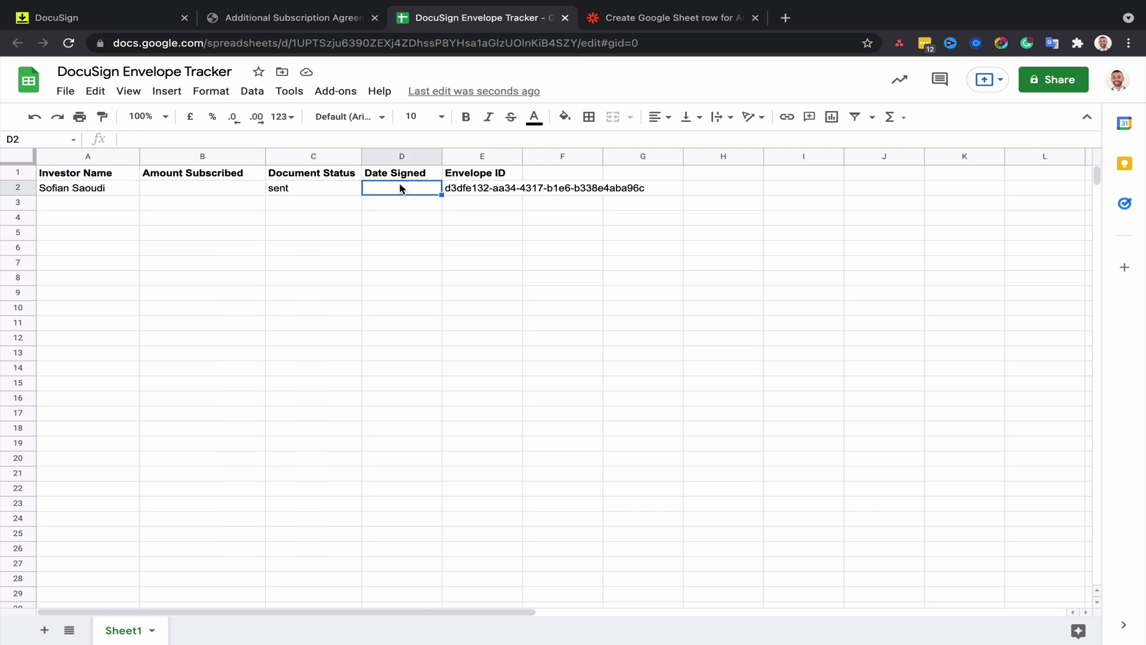
click(482, 193)
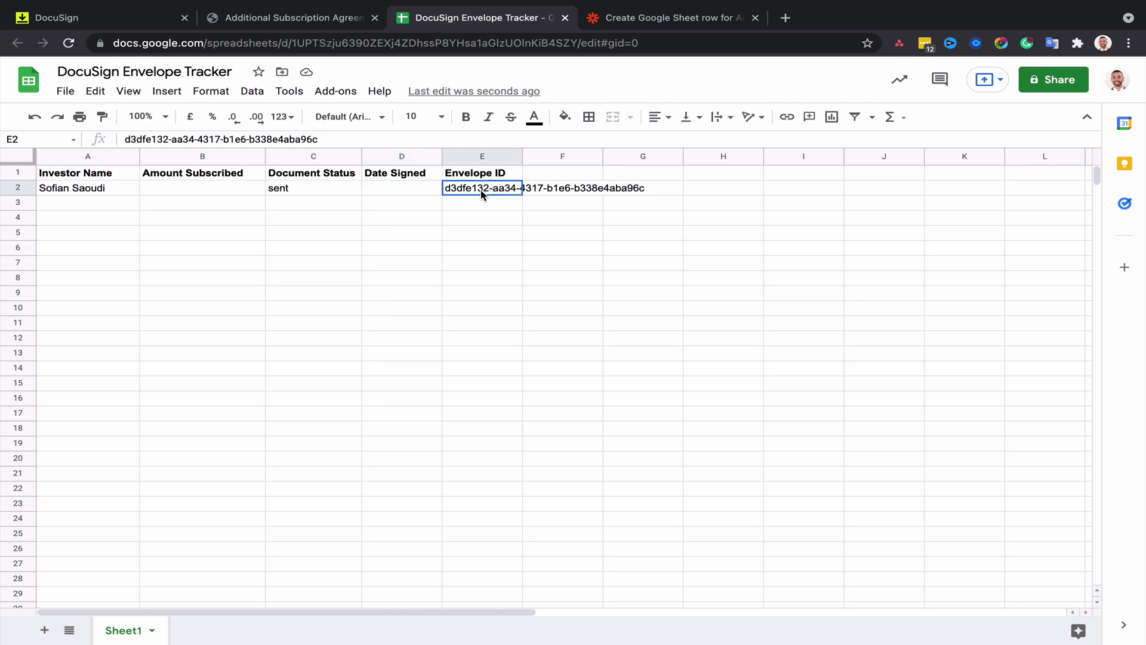
double_click(523, 156)
click(561, 263)
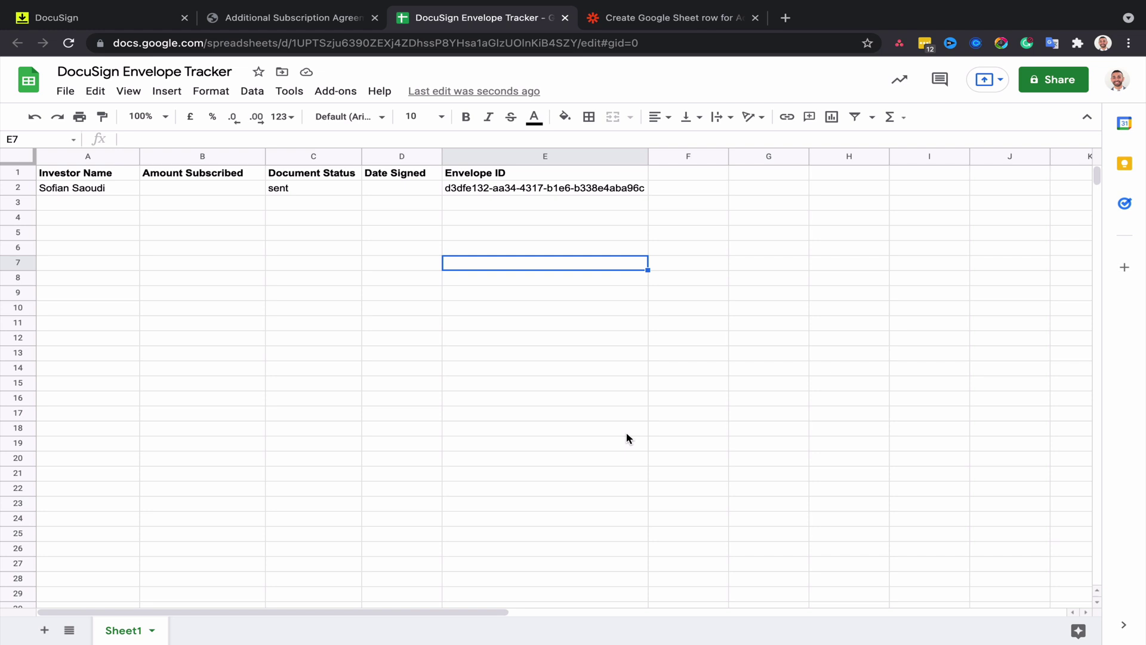
- Turn on the first Zap and start a new Zap named 'update google sheet row for additional subscriptions'
key(ctrl+Tab)
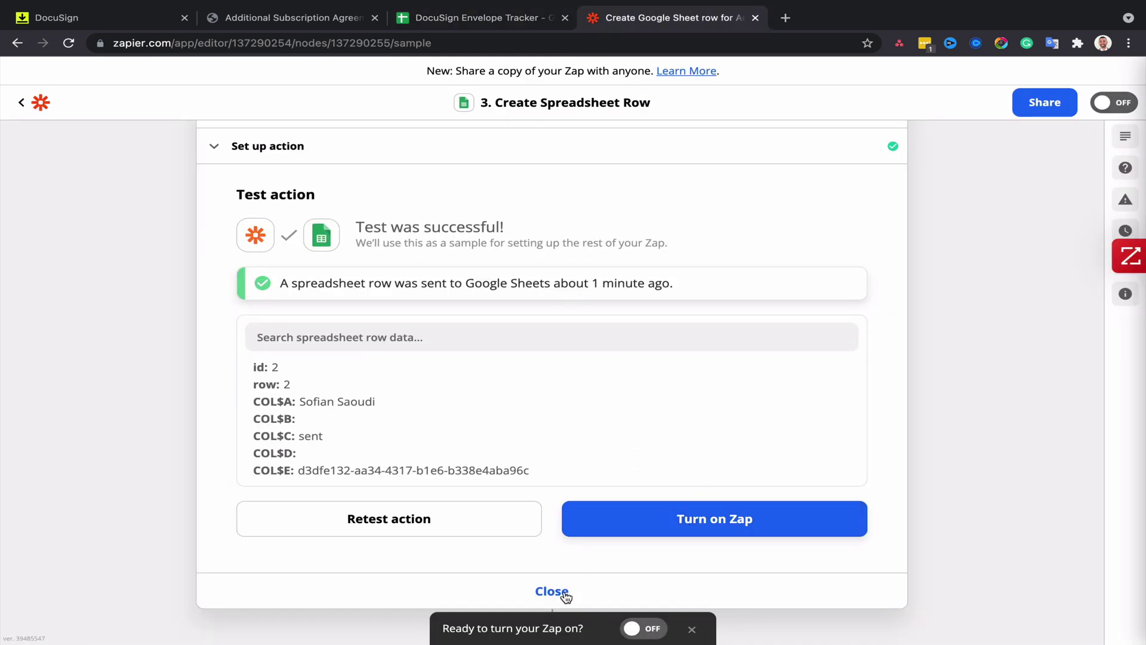
click(564, 511)
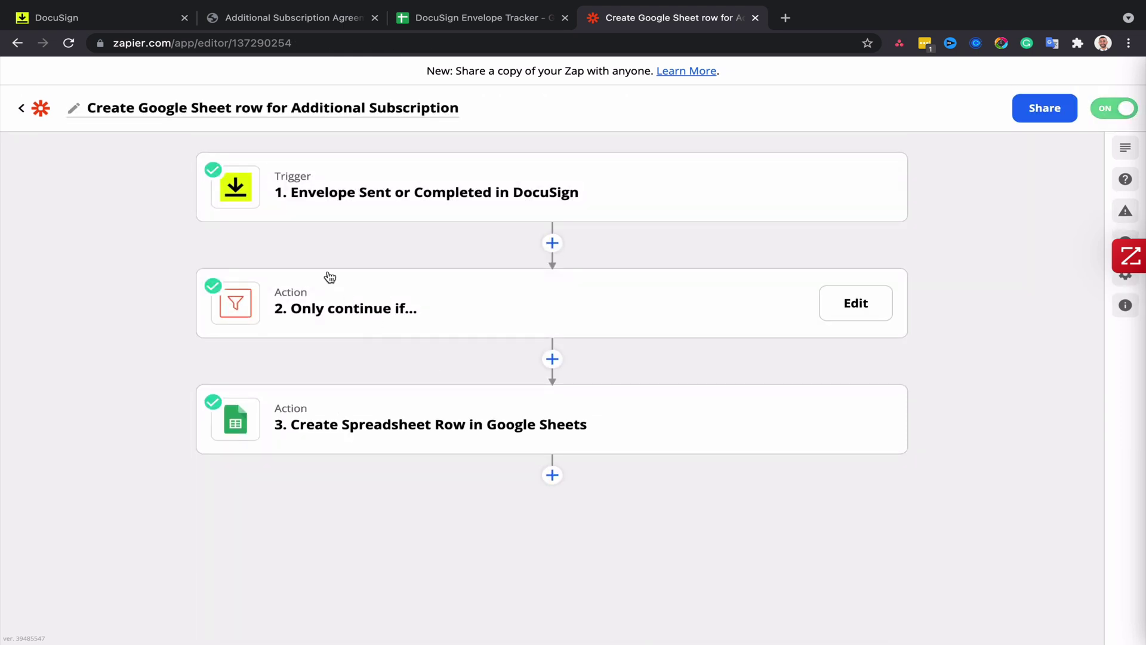
click(21, 108)
click(104, 114)
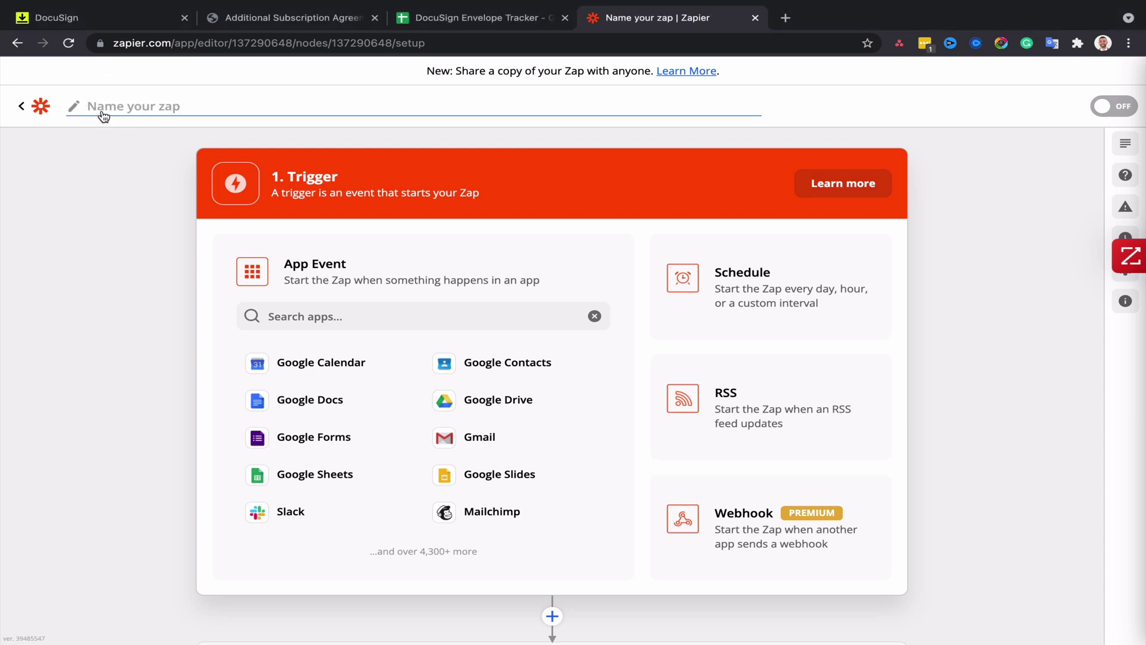
text(update google sheet row for additional subscriptions)
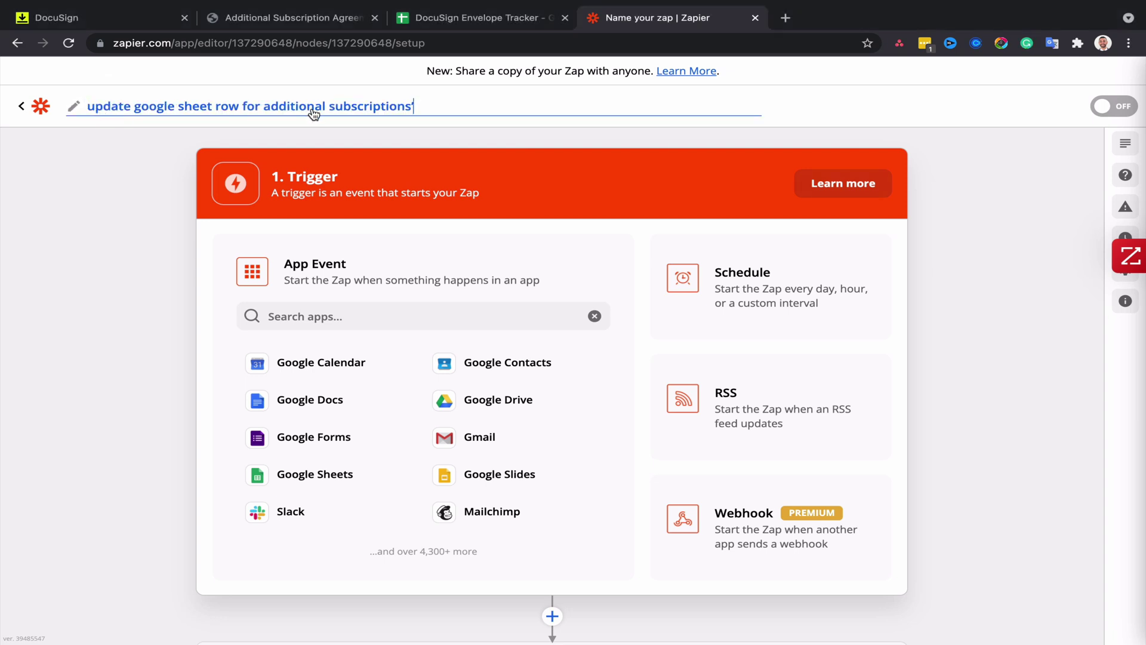
key(Return)
- Choose DocuSign as the new Zap's trigger app
click(409, 317)
text(docusign)
click(366, 362)
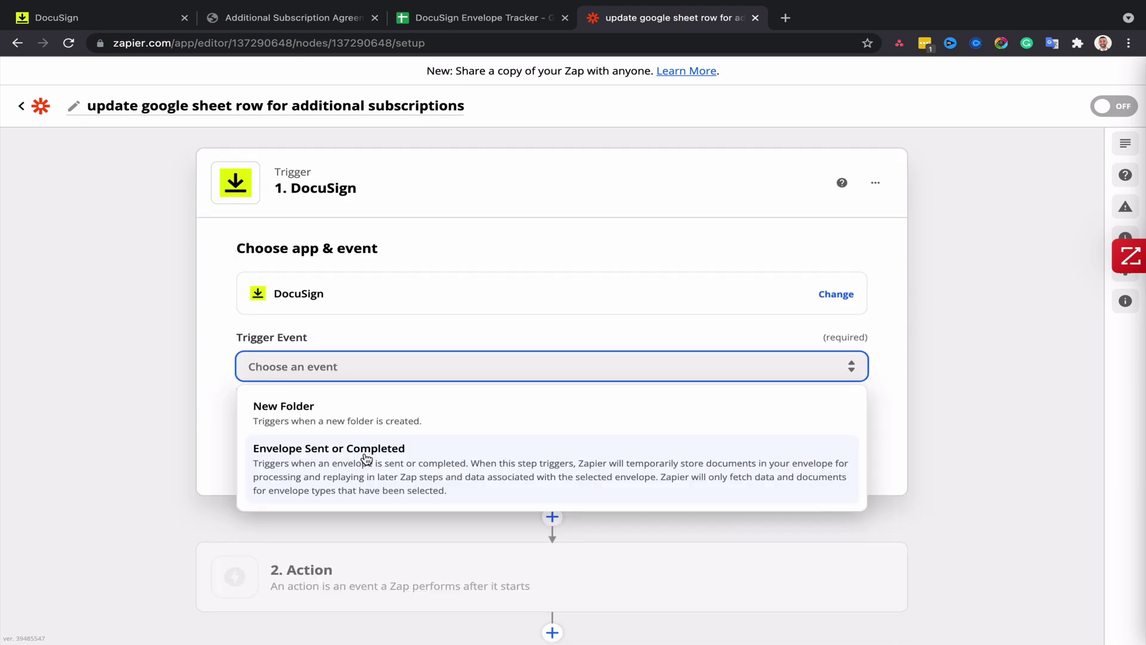
- Set the trigger event to Envelope Sent or Completed and connect the second DocuSign account
click(367, 458)
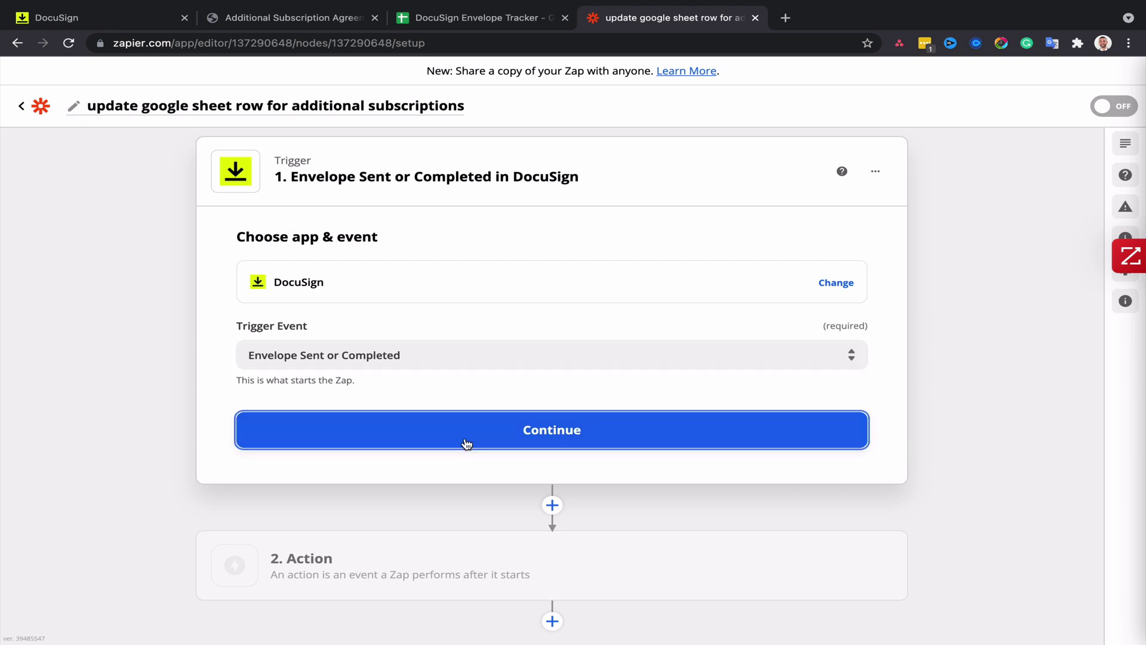
click(467, 443)
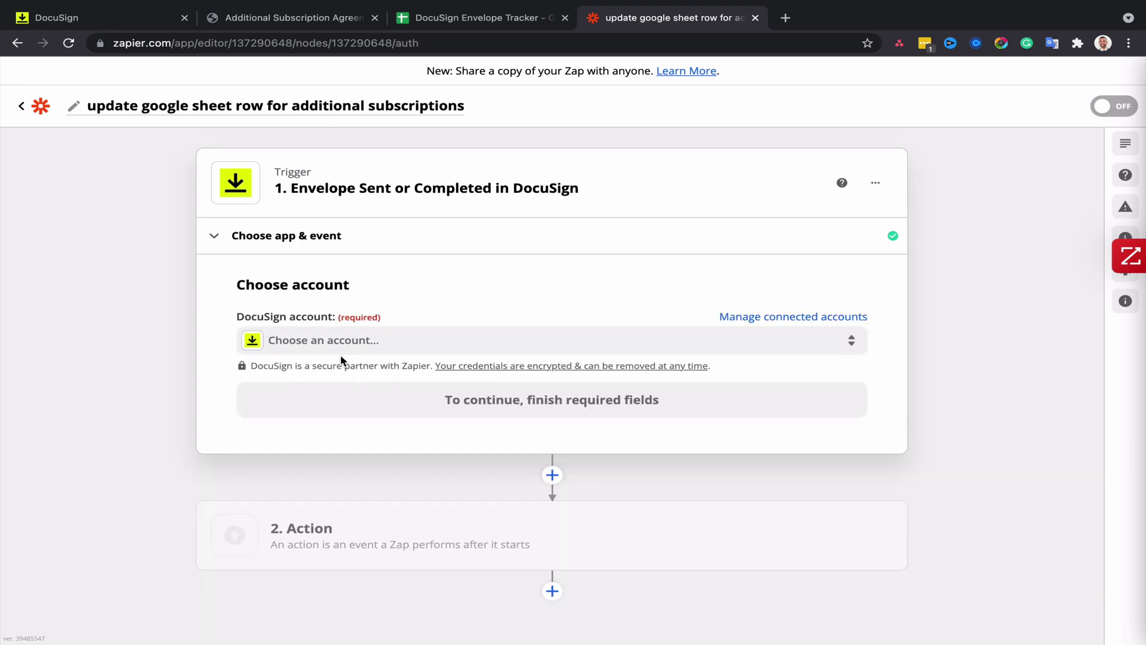
click(335, 350)
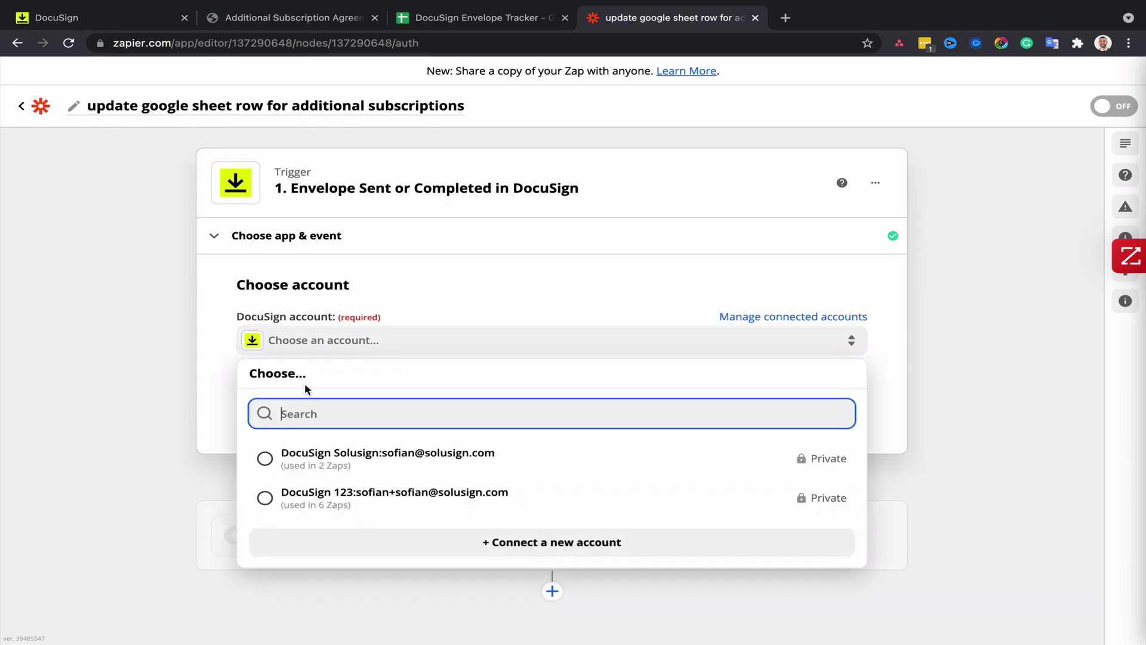
click(355, 495)
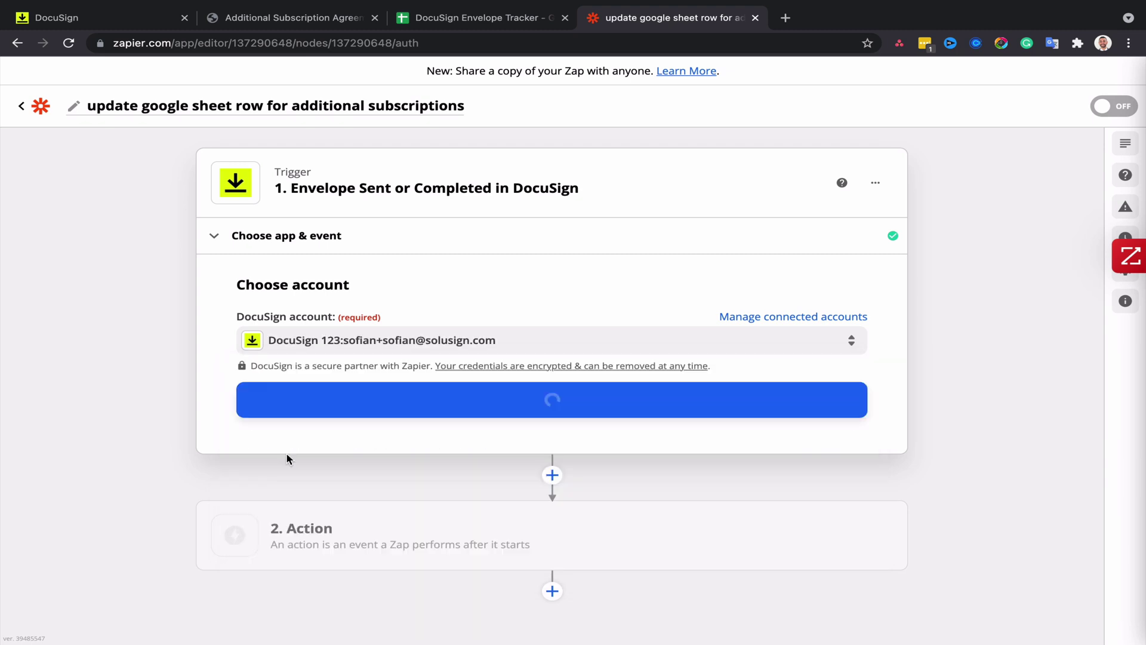
click(391, 407)
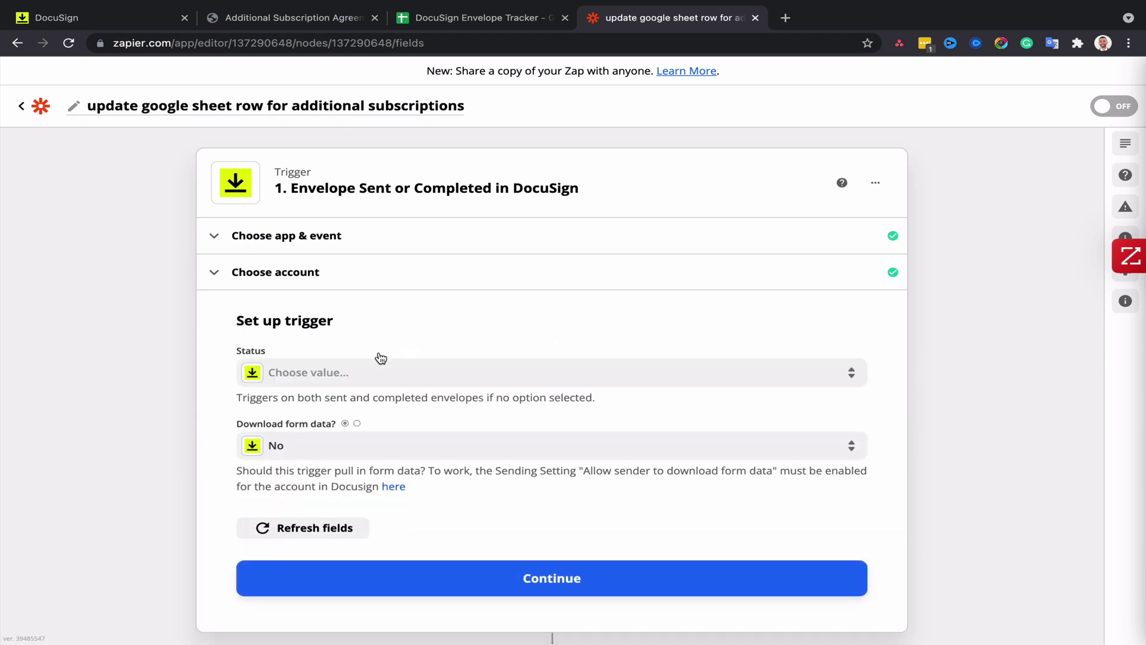
click(339, 375)
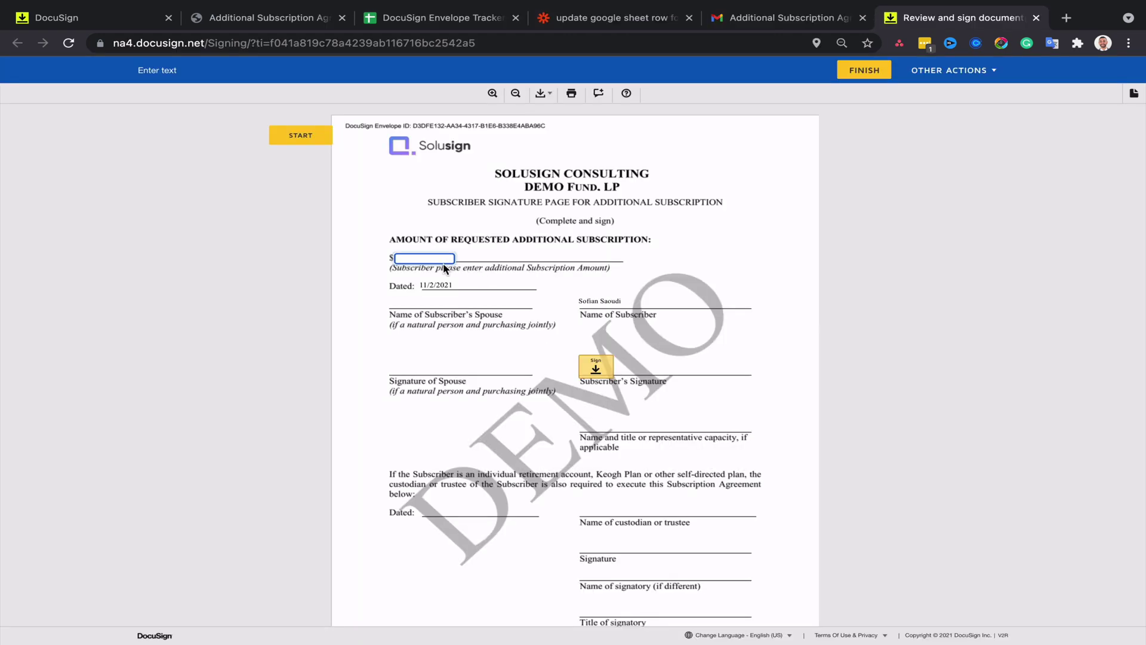
- Enter the 1000000 subscription amount, sign as subscriber, and add the manager's countersignature
click(540, 320)
click(604, 371)
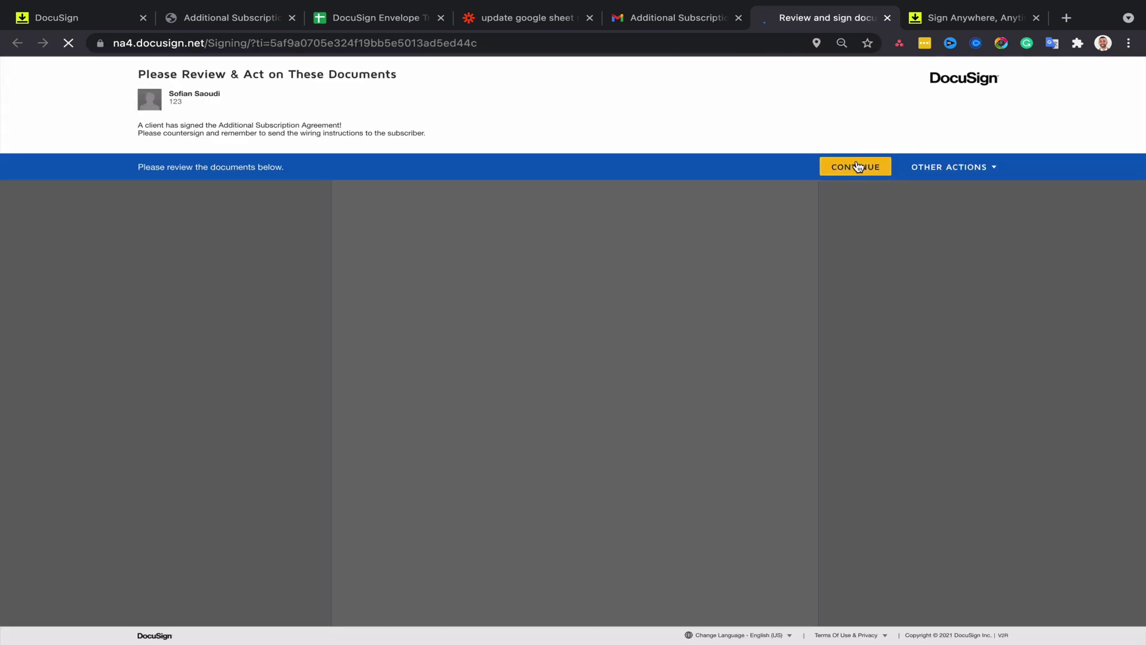
click(855, 166)
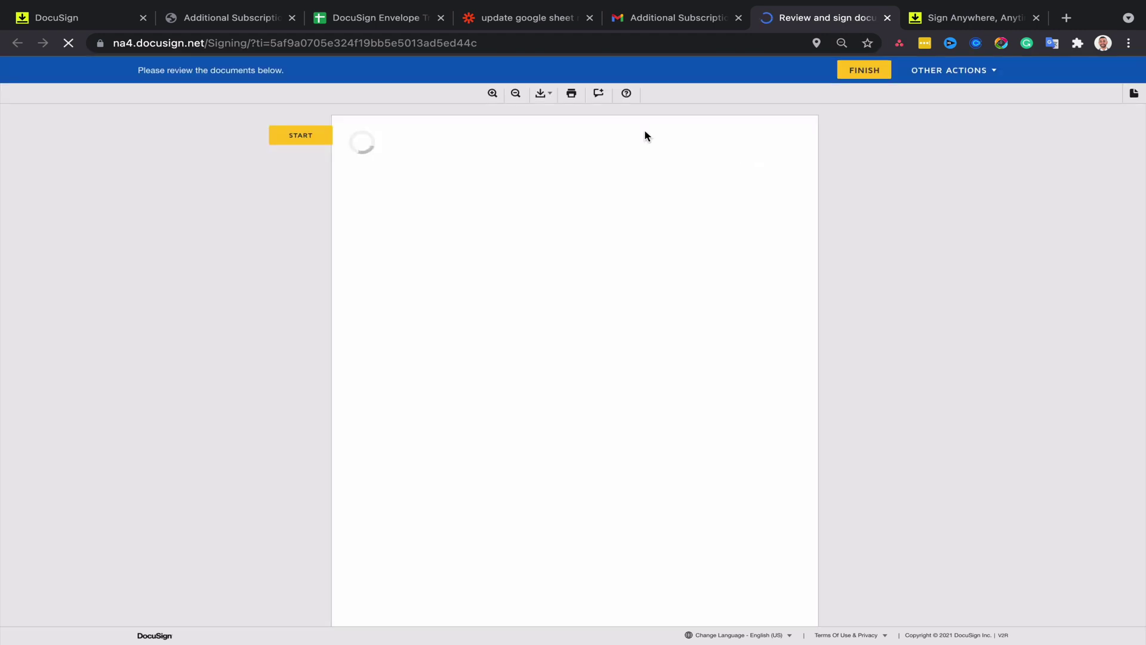
click(313, 144)
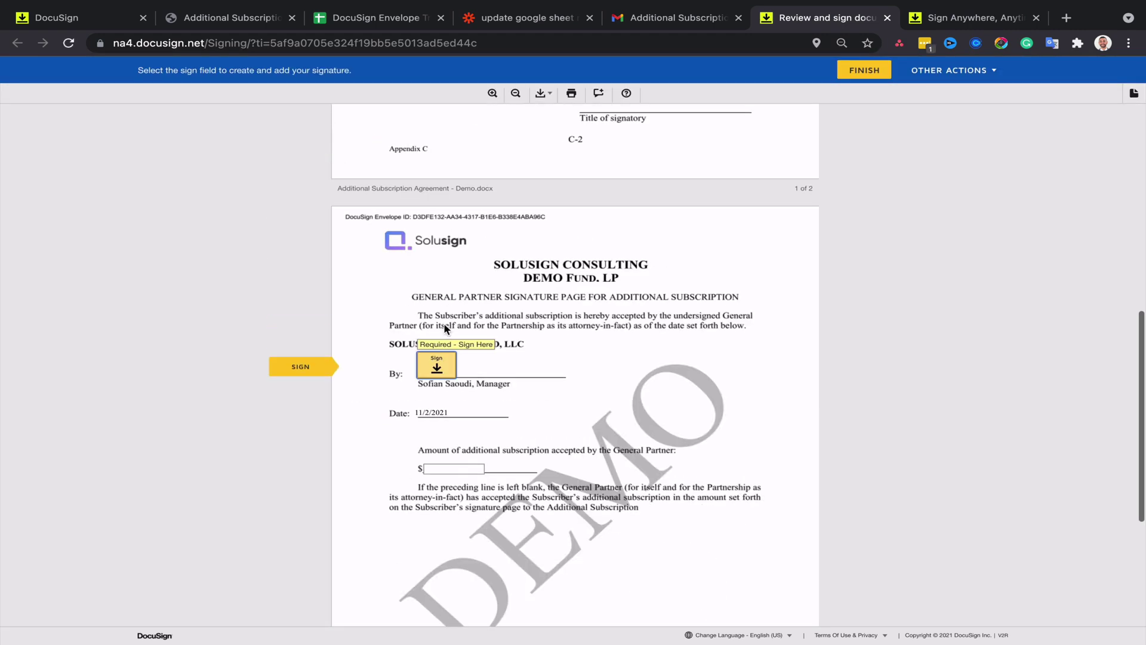
click(435, 369)
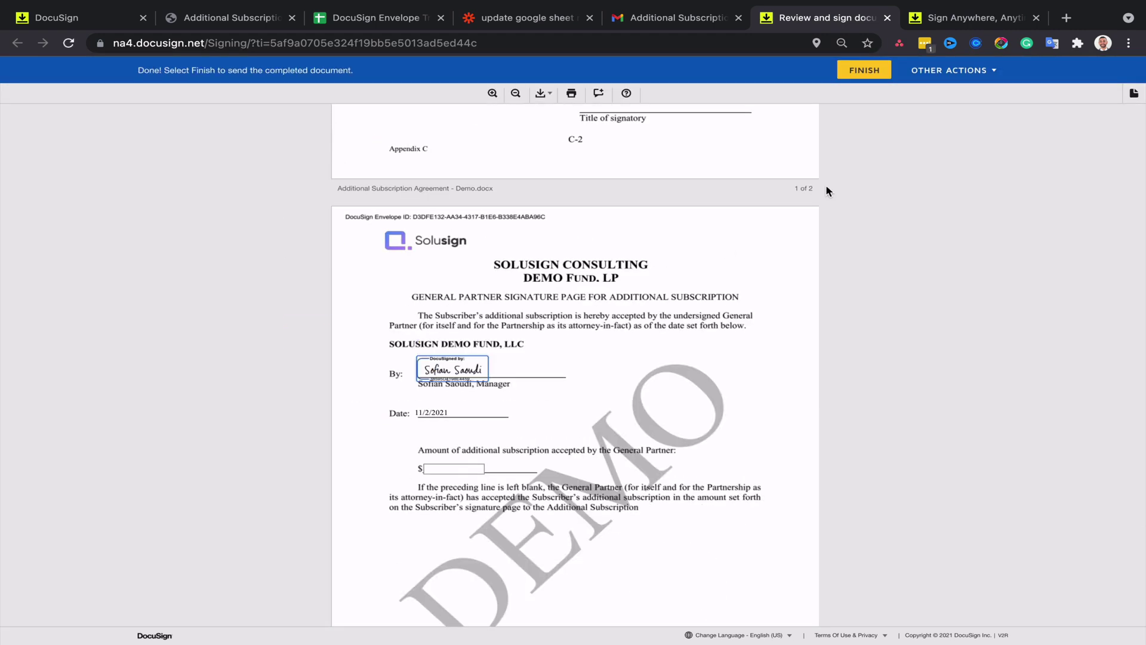
- Finish the countersigned agreement, decline the DocuSign login, and close both signing tabs
click(861, 73)
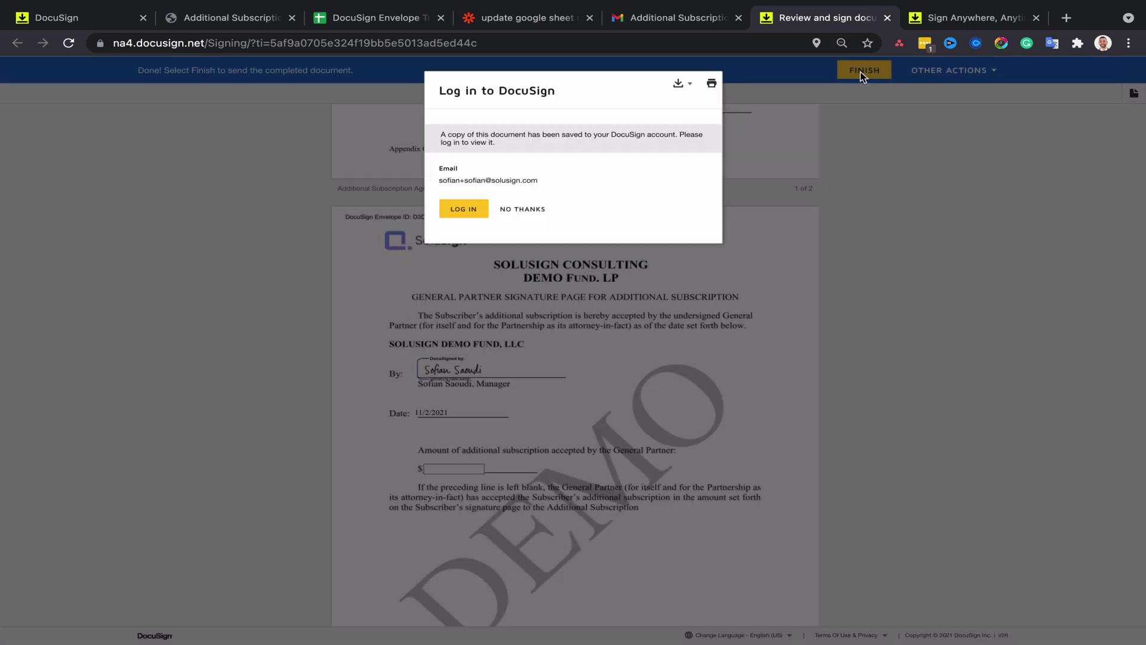
click(522, 209)
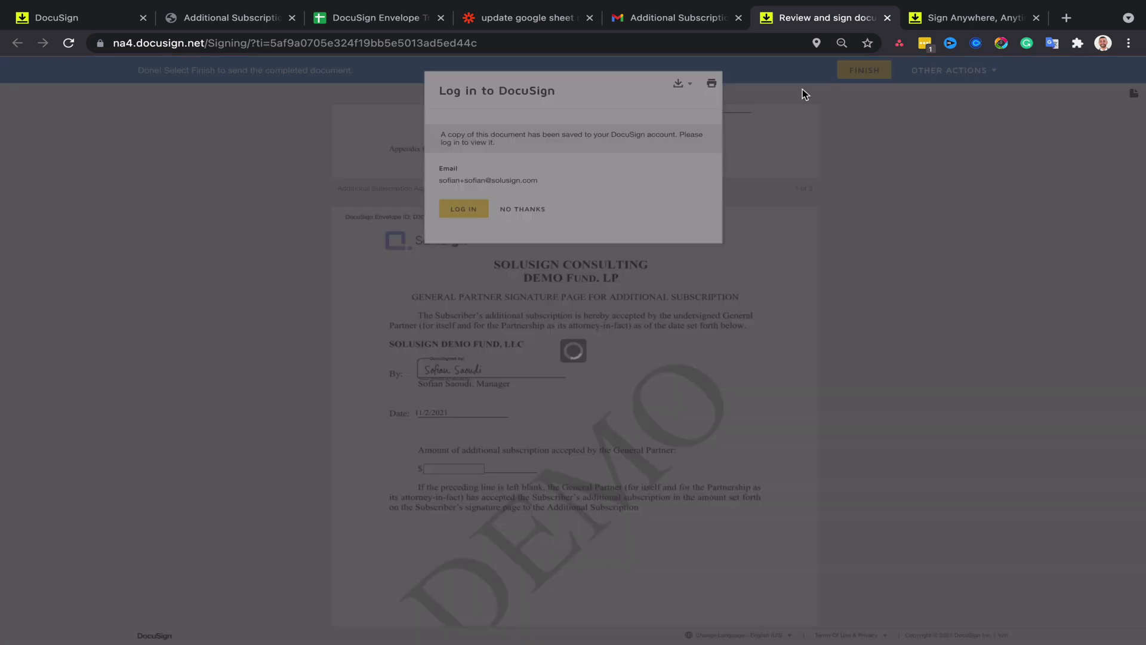
click(887, 18)
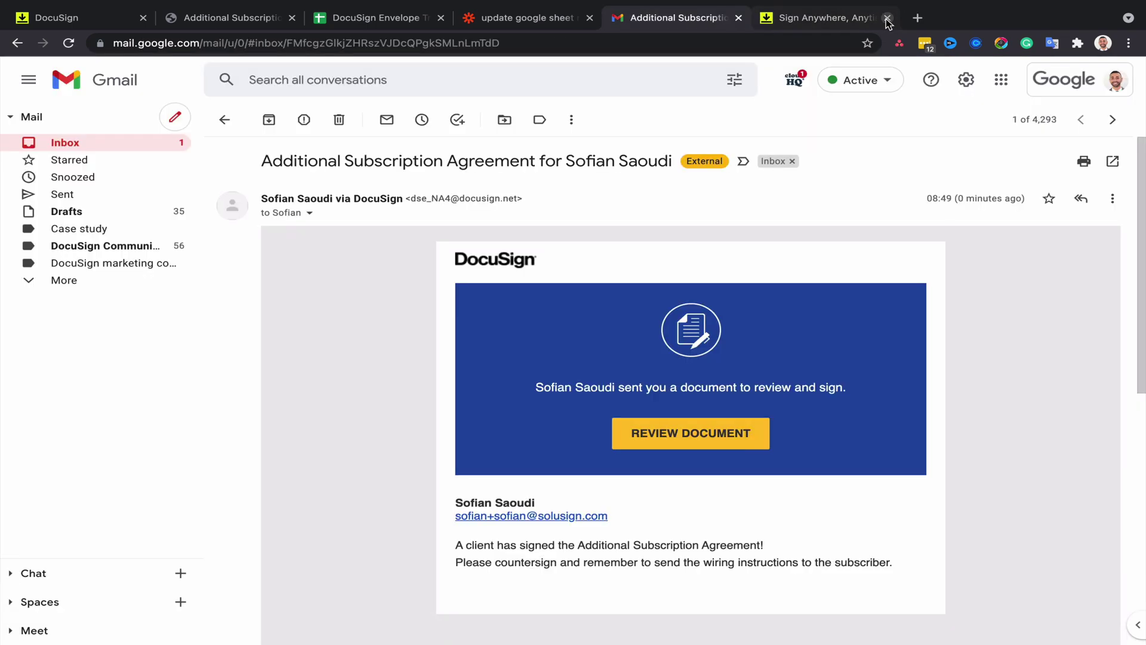
click(887, 19)
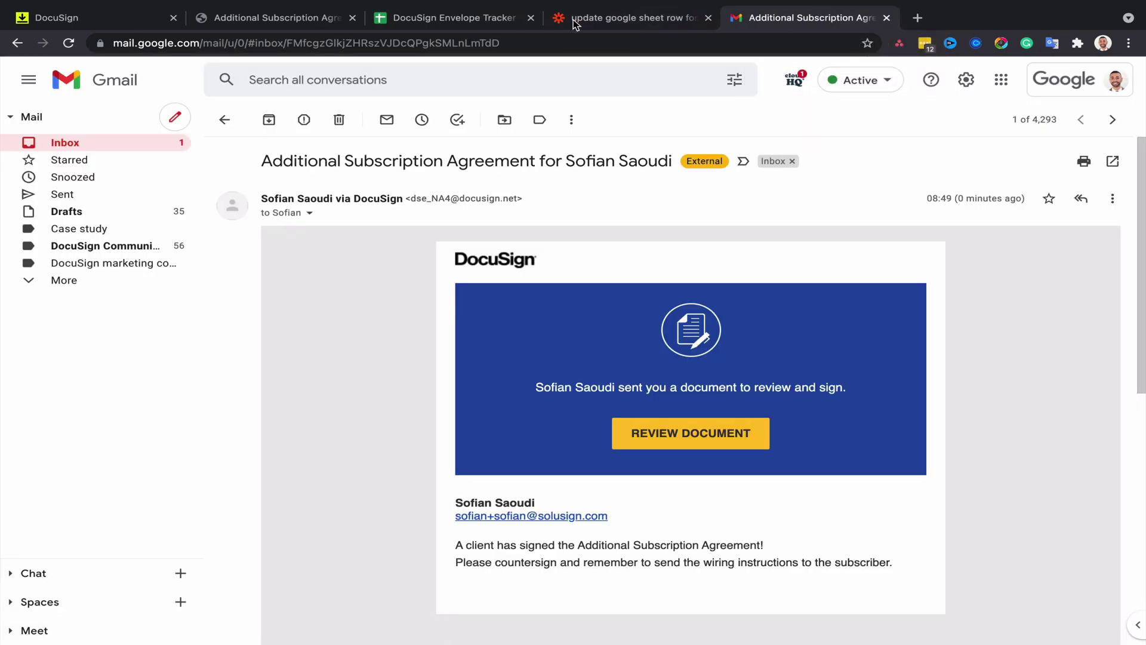
- Set the trigger's Download form data option to Yes and save the trigger settings
click(603, 22)
scroll(366, 394, down, 1)
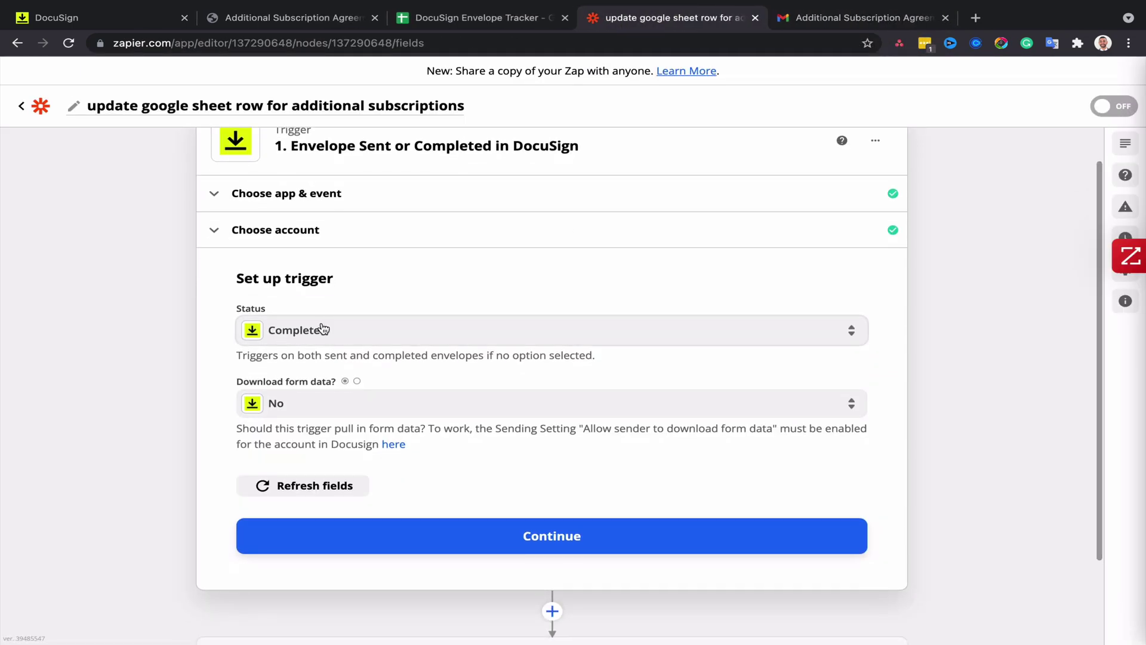
click(348, 402)
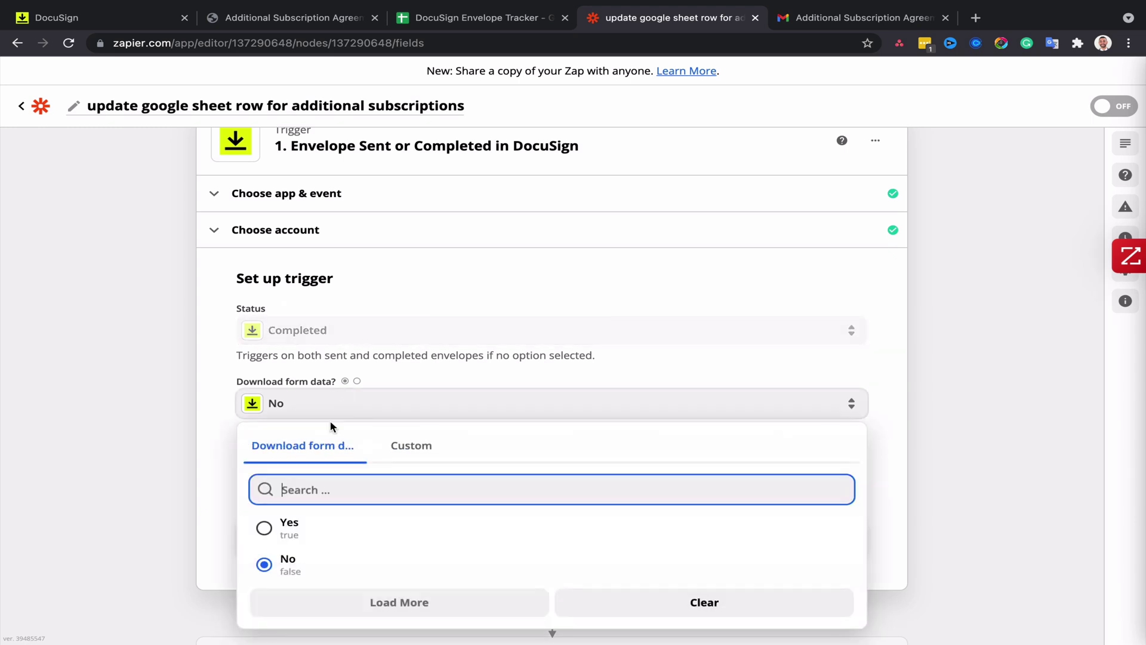
click(289, 524)
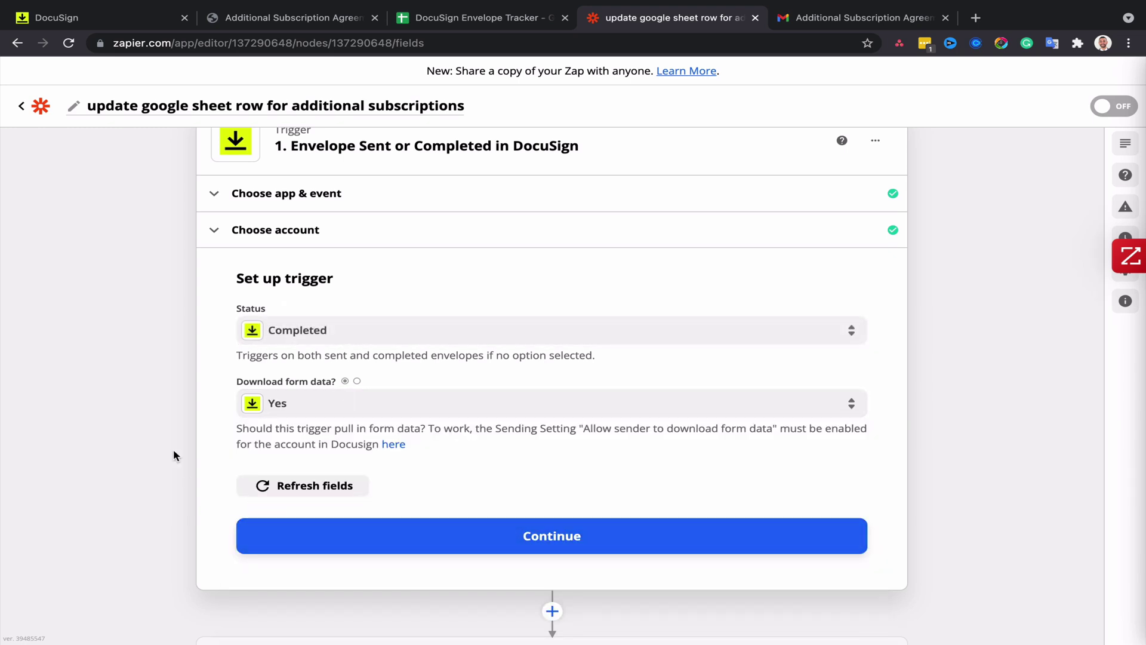
scroll(220, 423, down, 2)
click(512, 425)
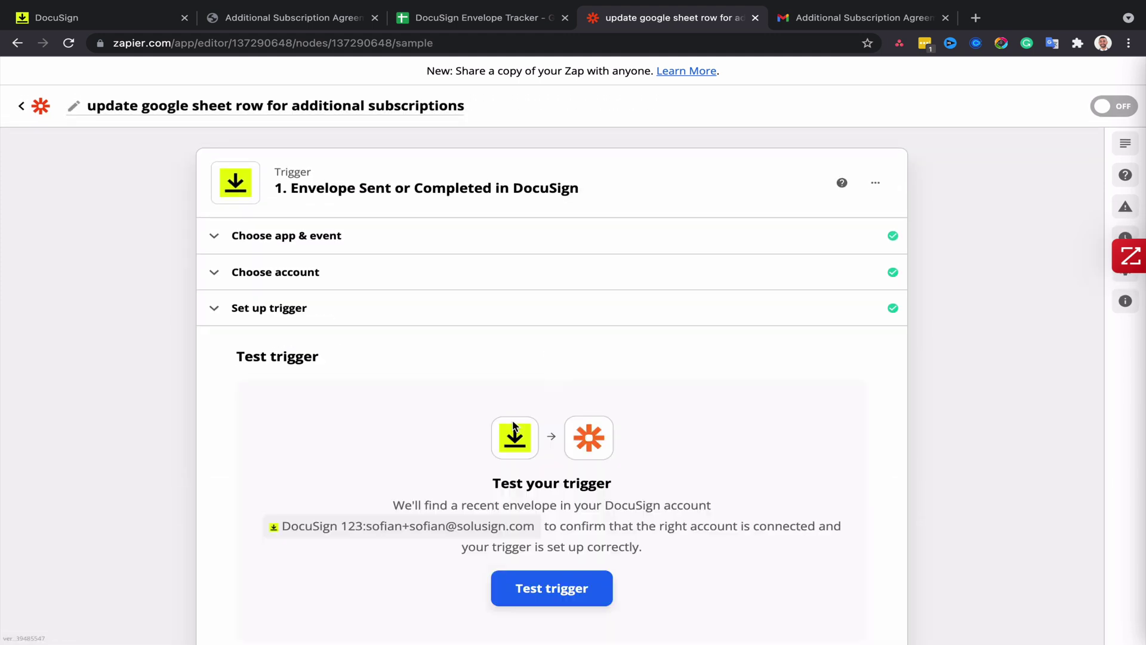
- Test the trigger and review the sample completed envelope with AmountRequested 1000000
click(534, 400)
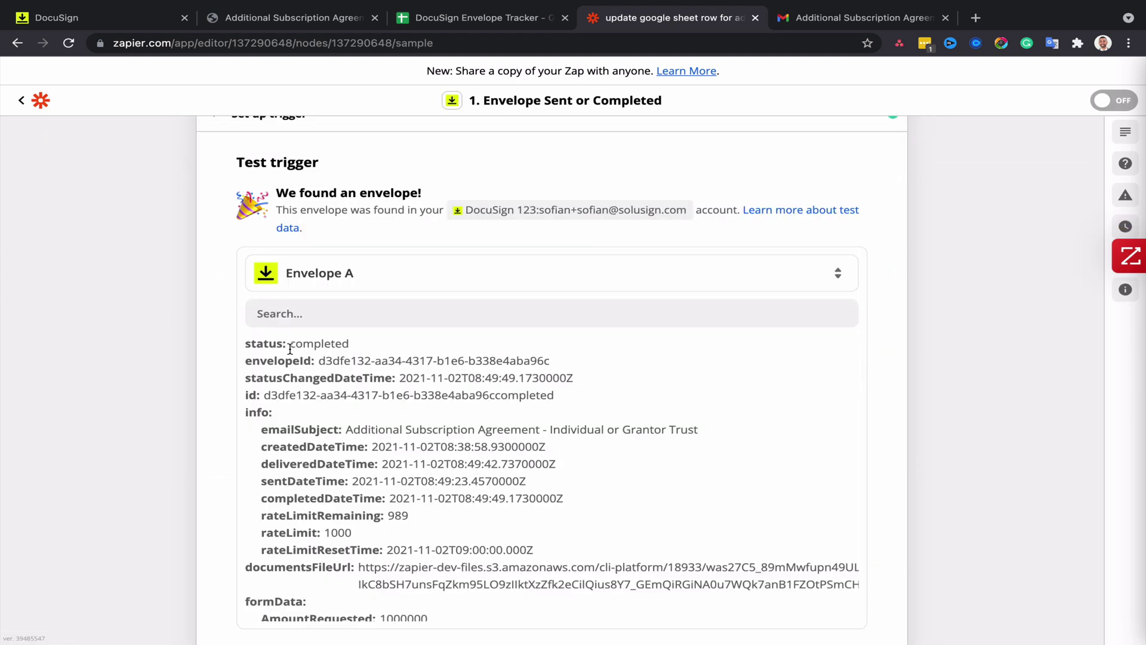
double_click(300, 346)
scroll(394, 530, down, 3)
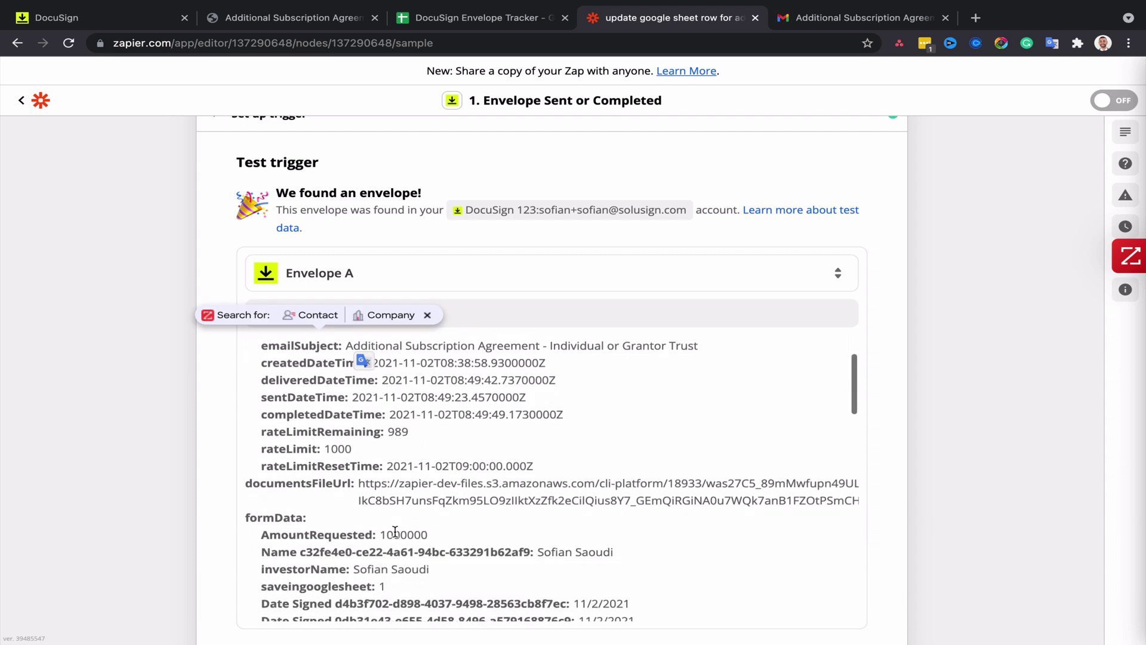
drag(382, 534, 428, 539)
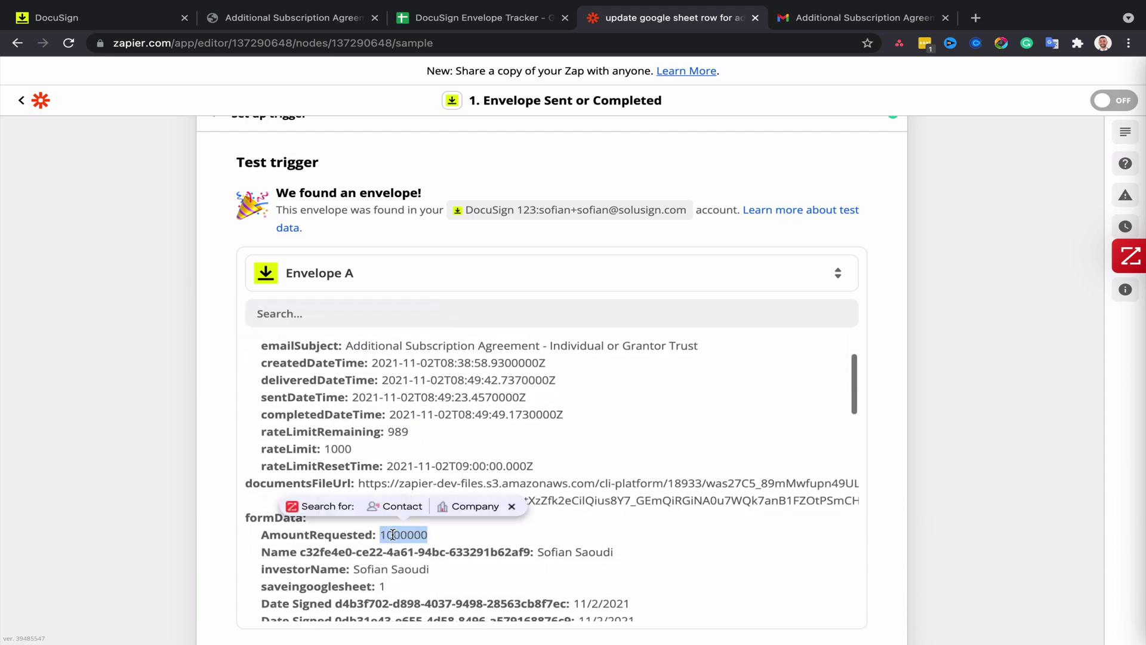
click(450, 529)
scroll(450, 528, down, 5)
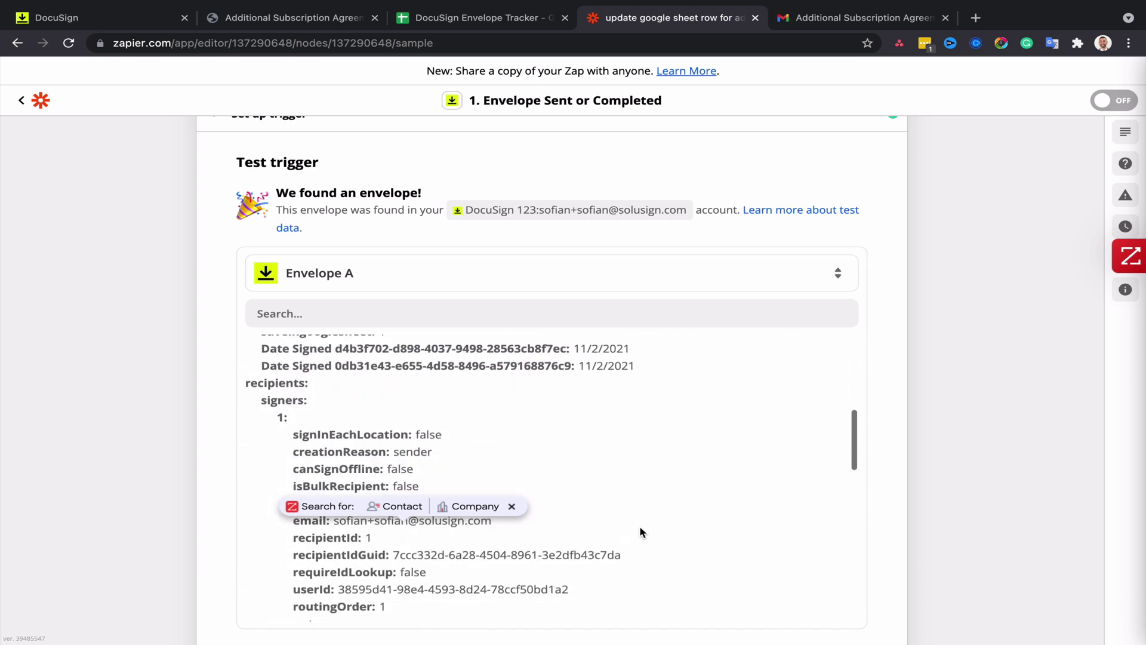
scroll(639, 532, up, 10)
scroll(943, 421, down, 5)
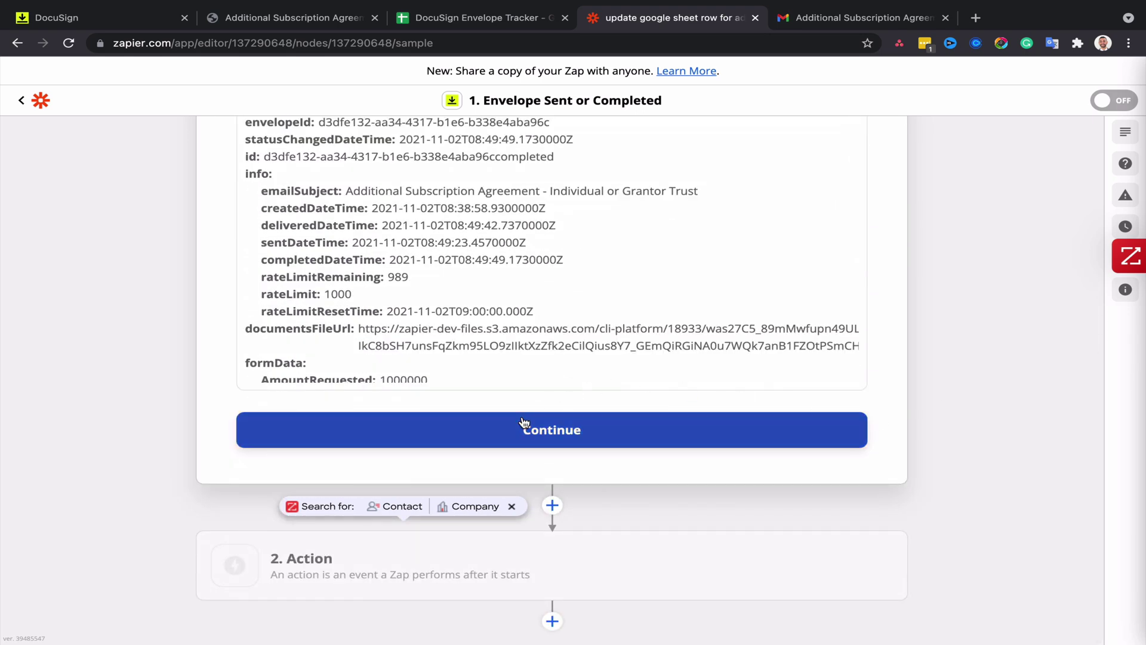
click(524, 424)
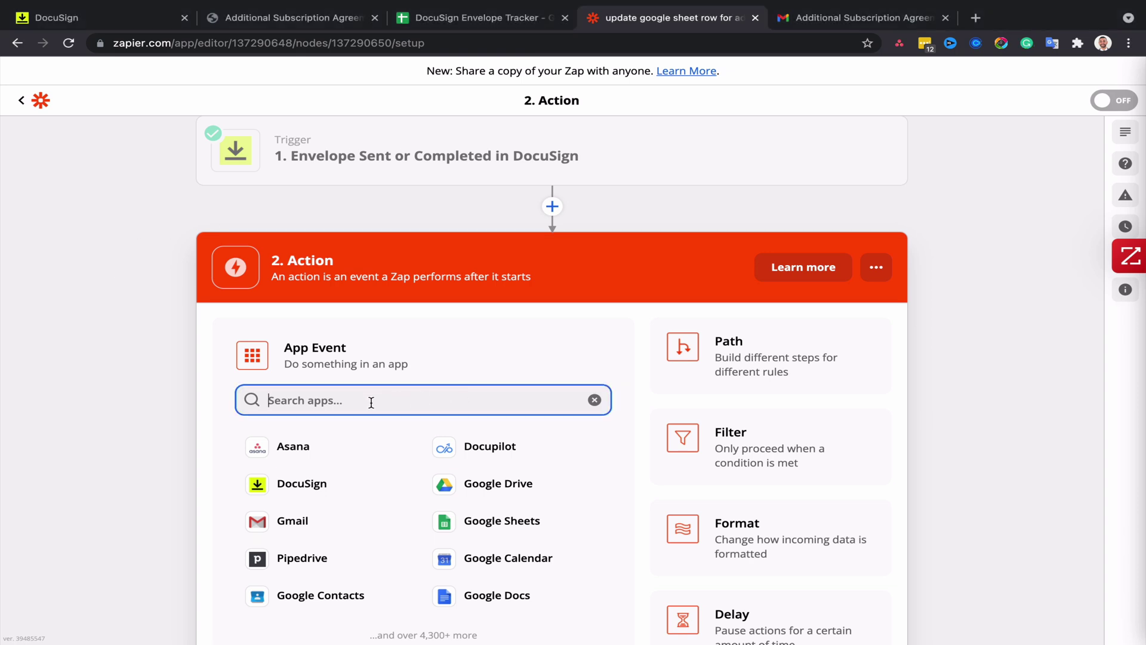
- Make step 2 a Google Sheets action with the Lookup Spreadsheet Row event
text(sheet)
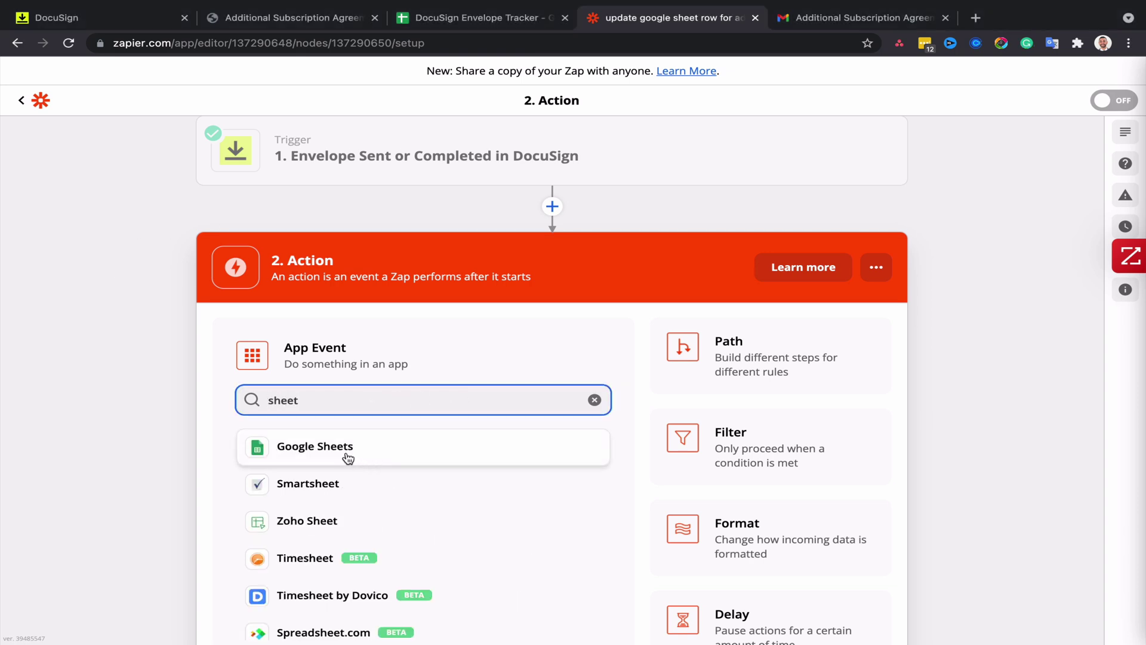
click(346, 450)
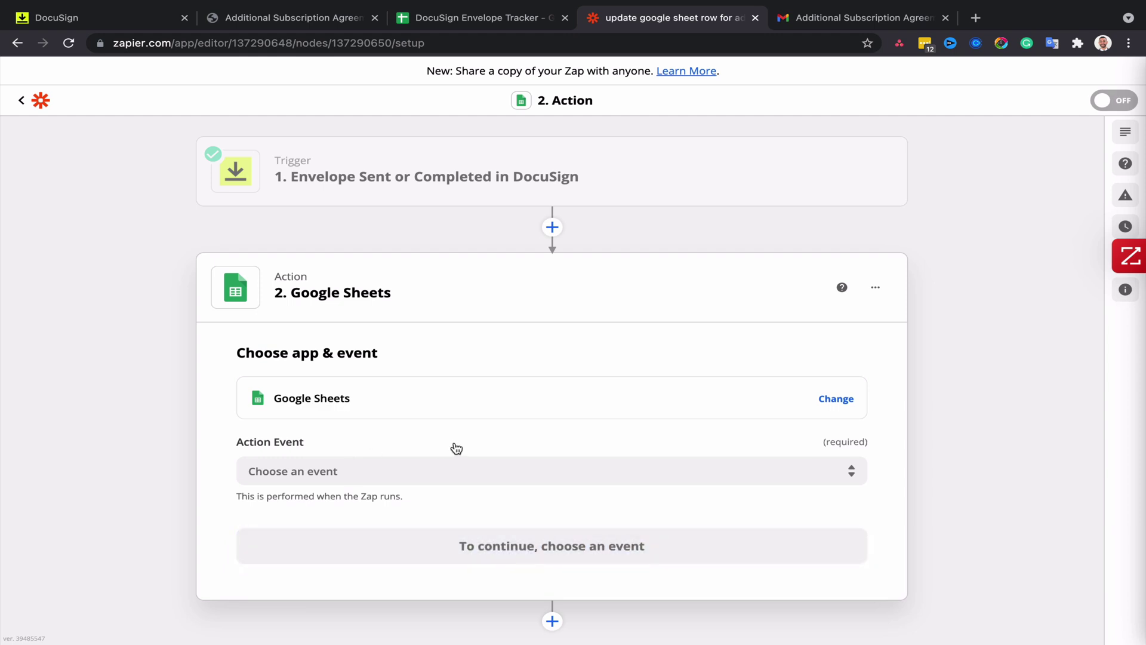
click(295, 470)
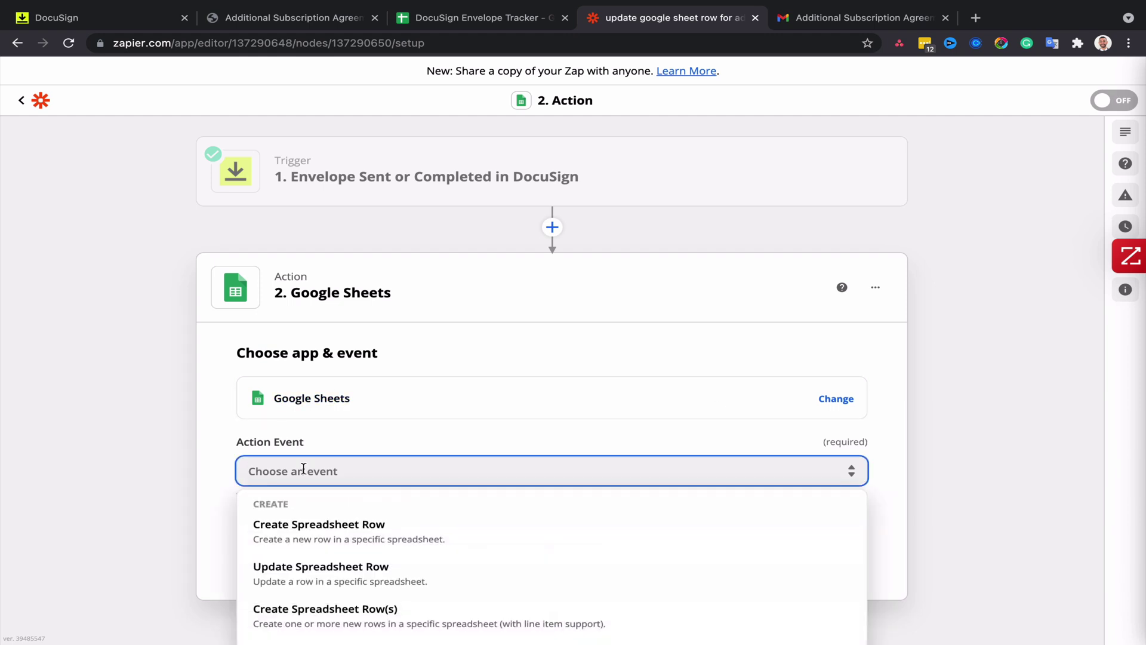
scroll(536, 488, down, 8)
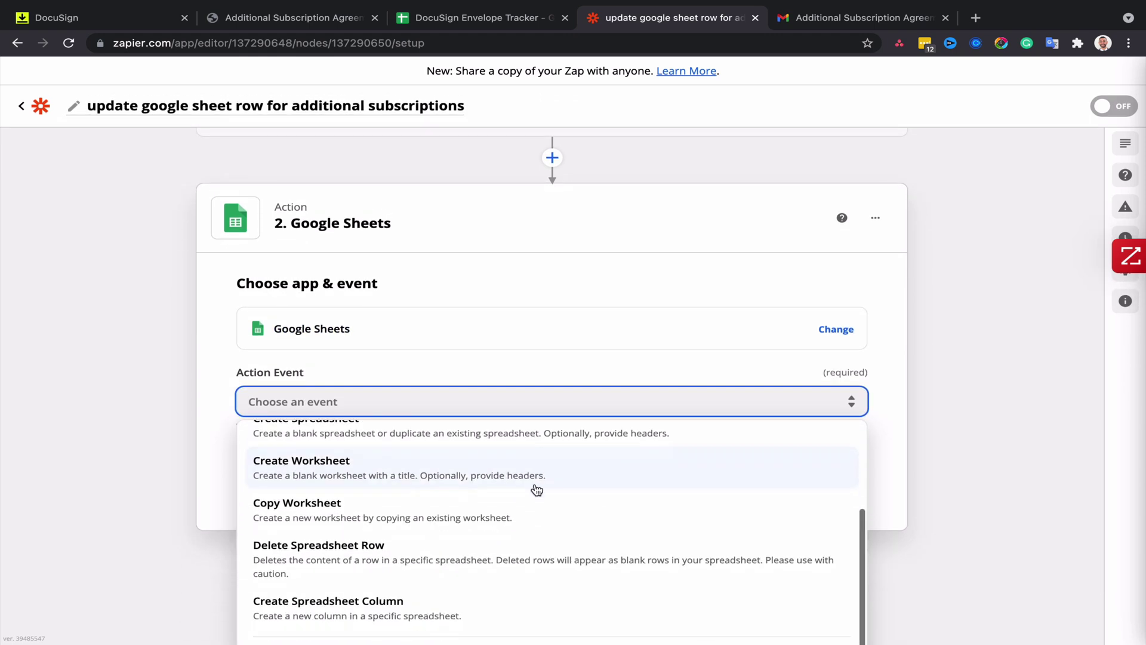
scroll(536, 489, down, 1)
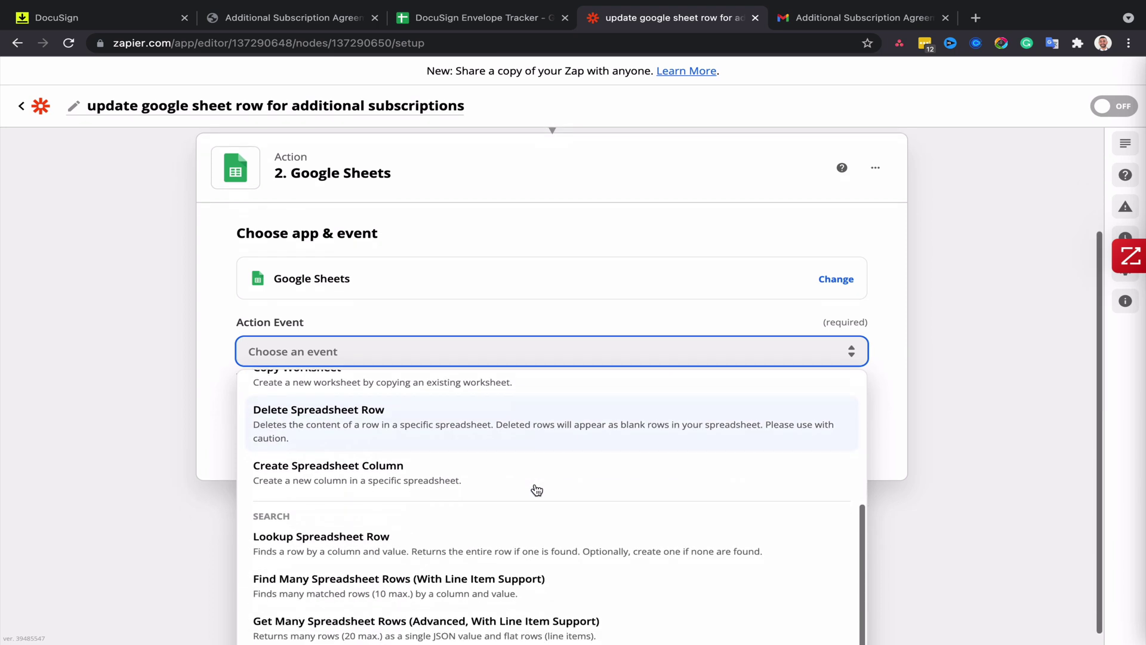
click(332, 546)
click(412, 404)
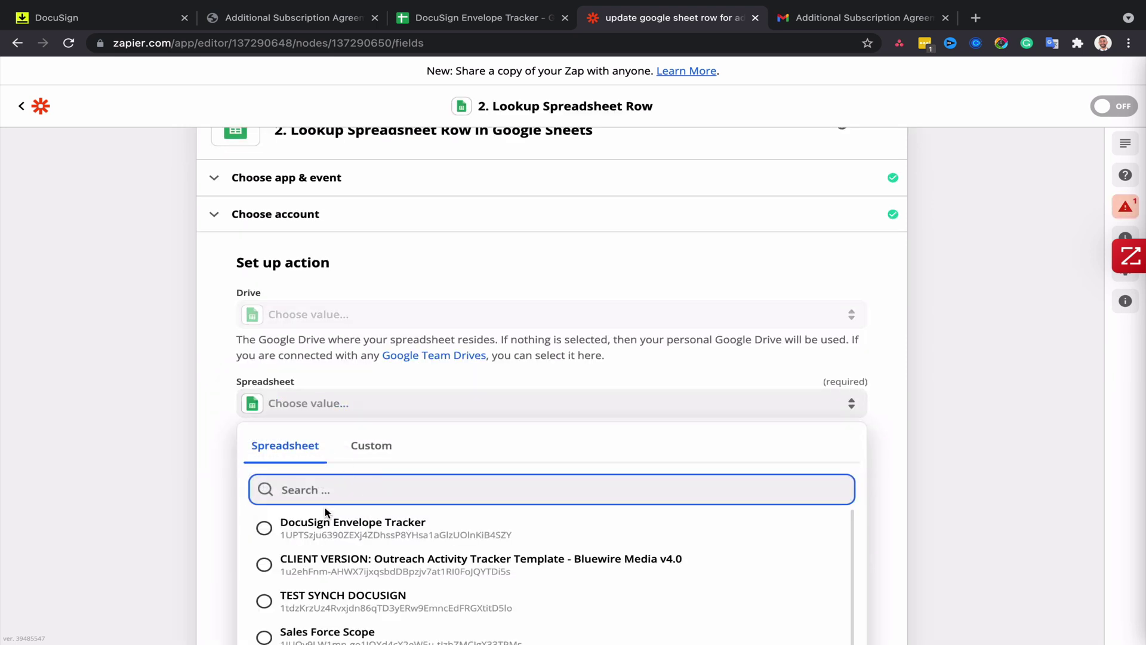
- Select the DocuSign Envelope Tracker spreadsheet and Sheet1 for the lookup
click(350, 528)
scroll(115, 467, down, 2)
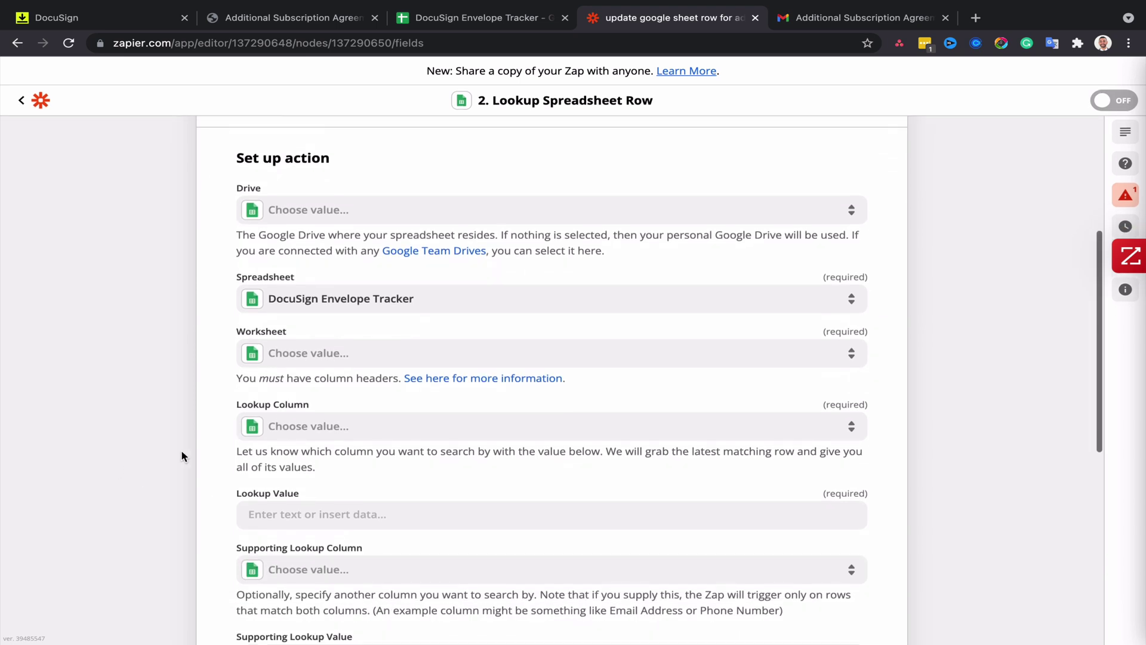
click(328, 363)
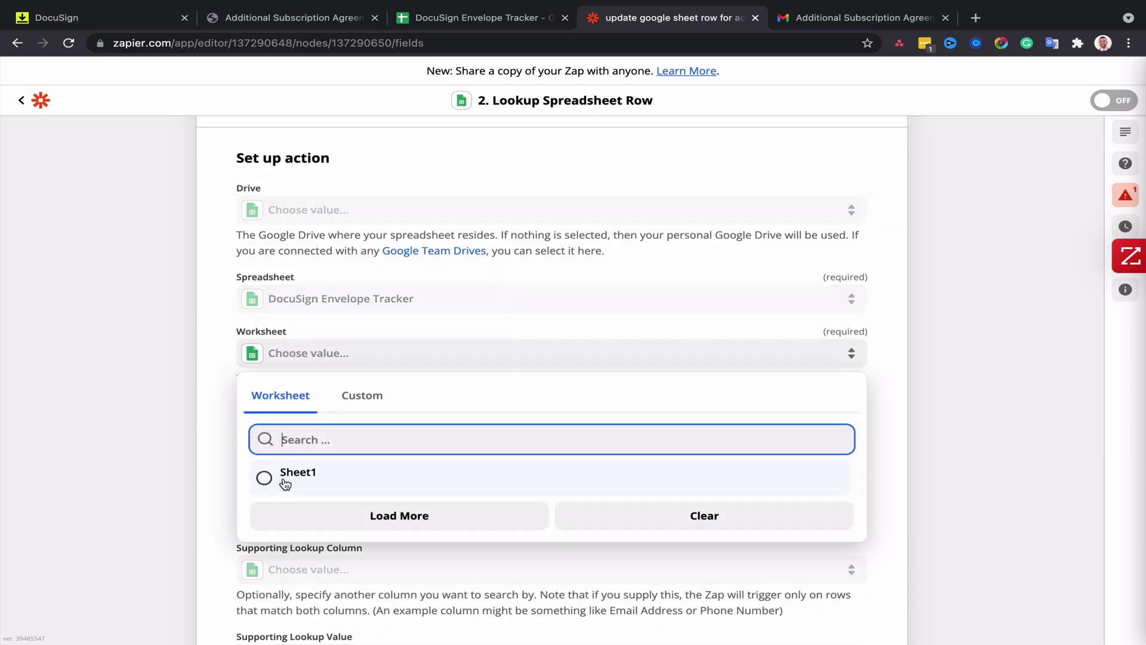
click(283, 476)
scroll(421, 484, up, 1)
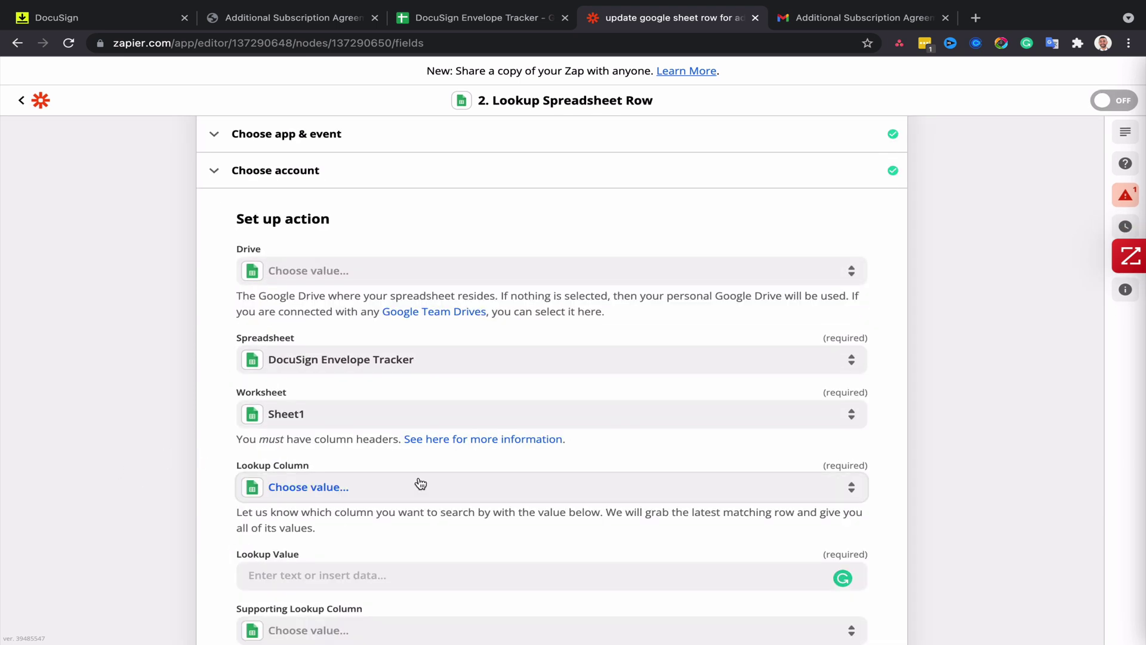
- Match on the Envelope ID column using the trigger's Envelope ID as the lookup value
click(420, 484)
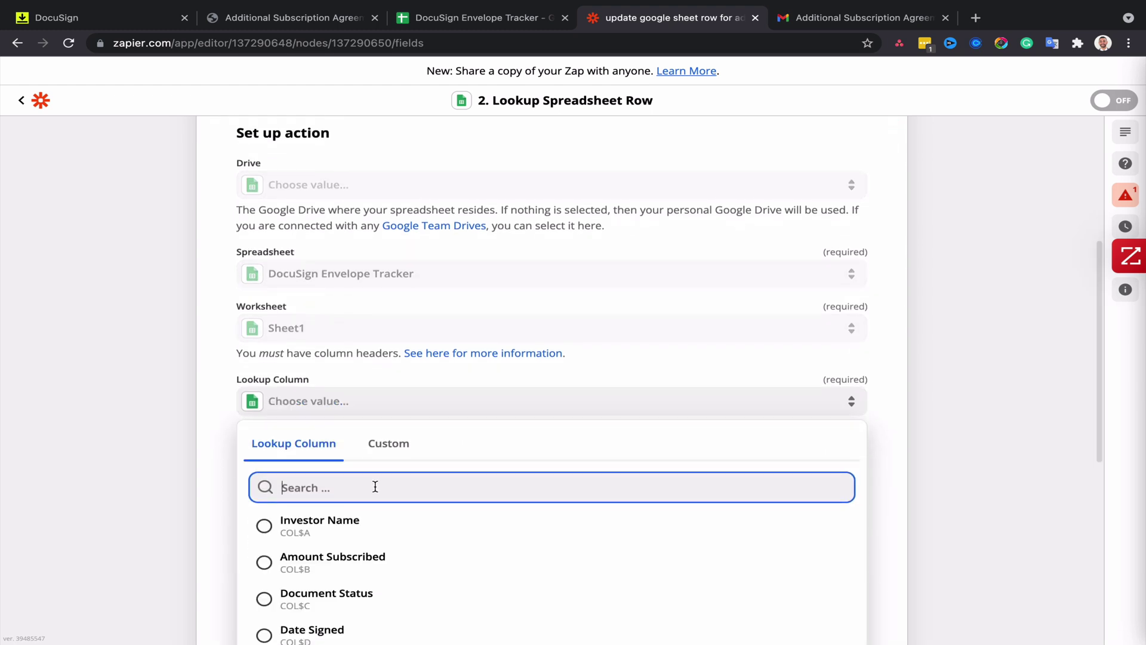
text(envelo)
click(368, 517)
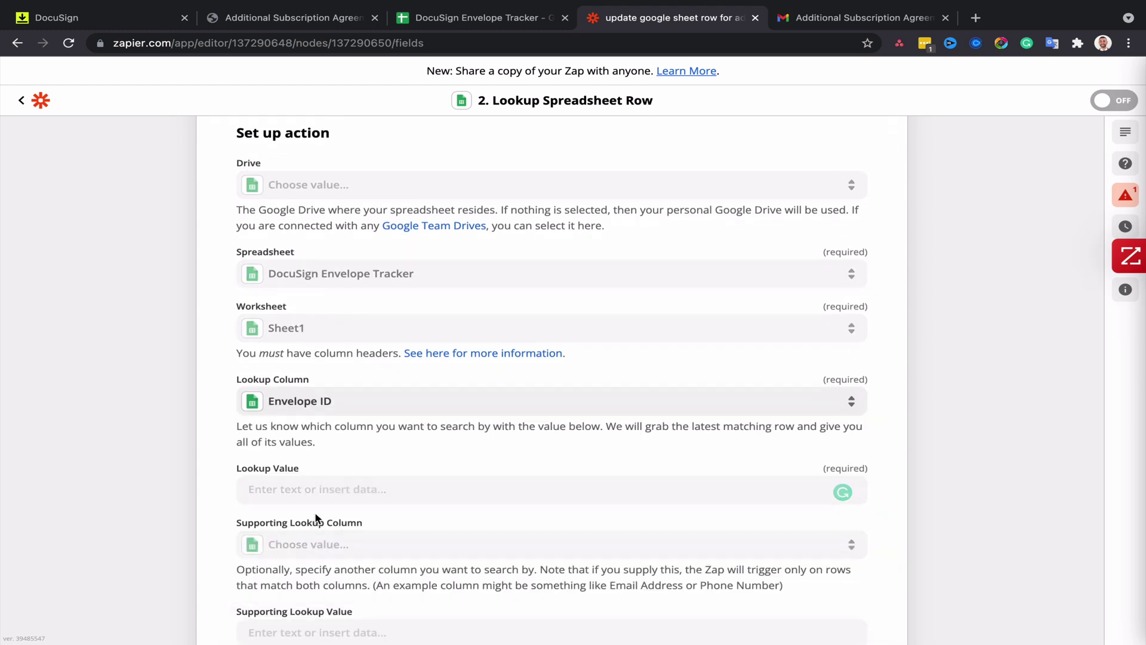
click(339, 488)
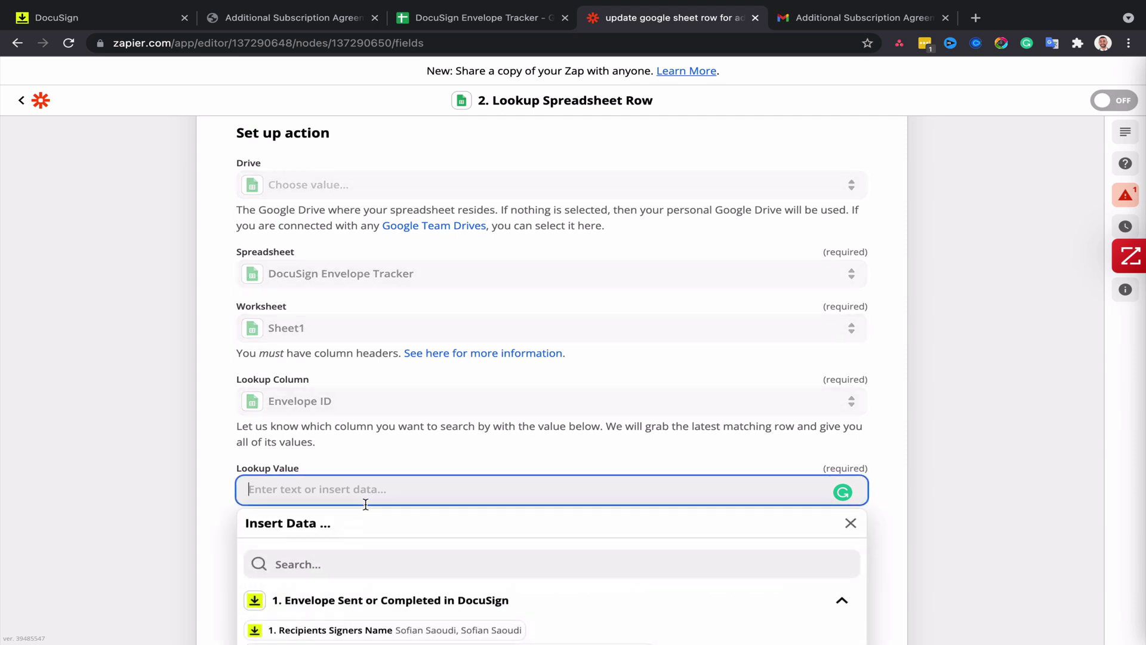
click(307, 472)
text(envelo)
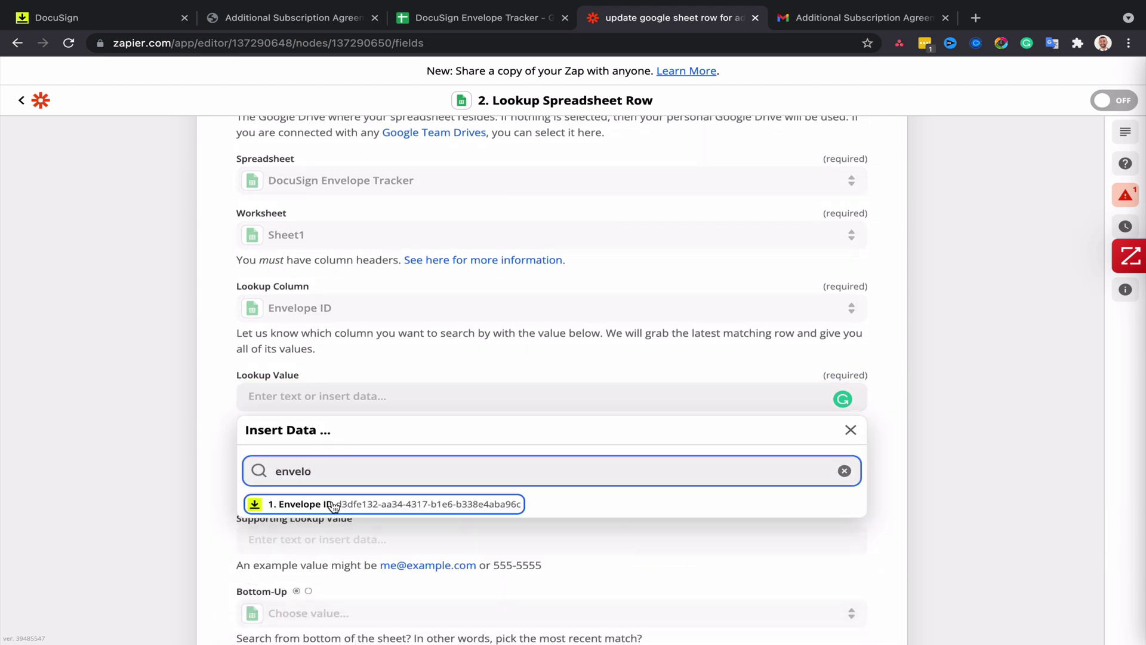
click(333, 505)
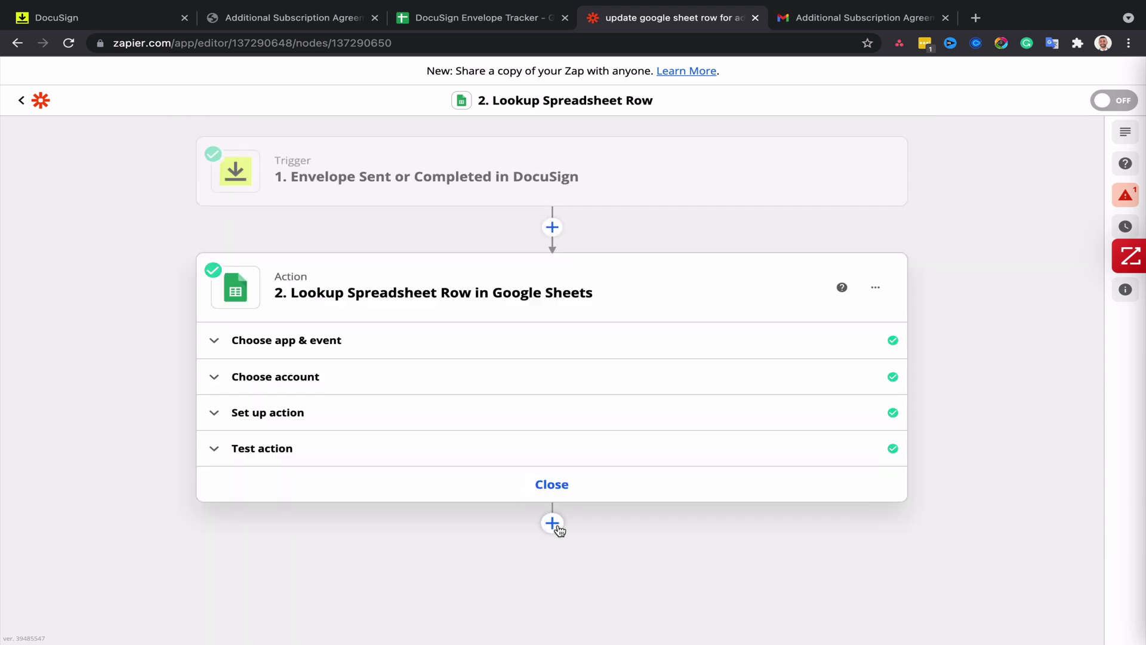
- Add a third Google Sheets step with the Update Spreadsheet Row event
click(549, 518)
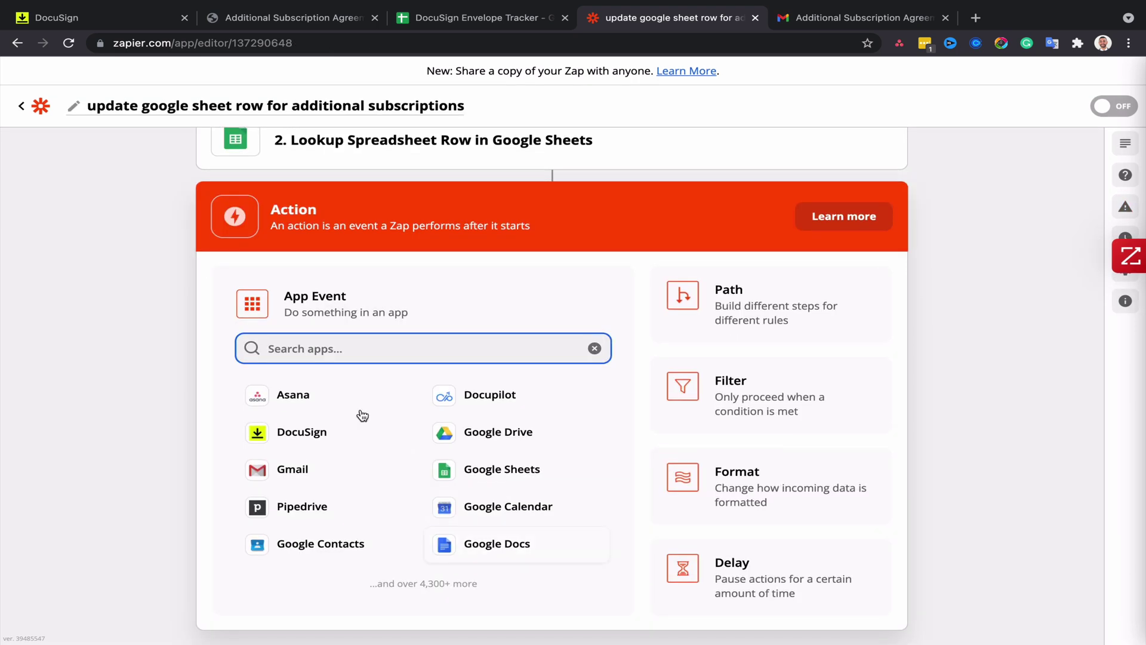
text(sheet)
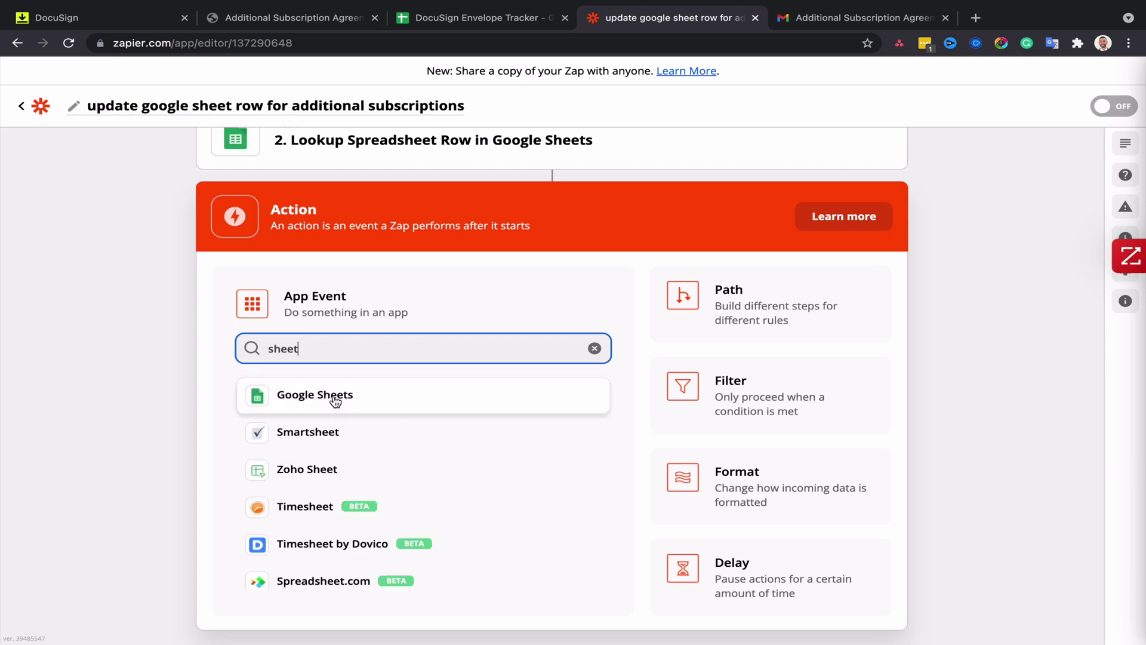
click(336, 394)
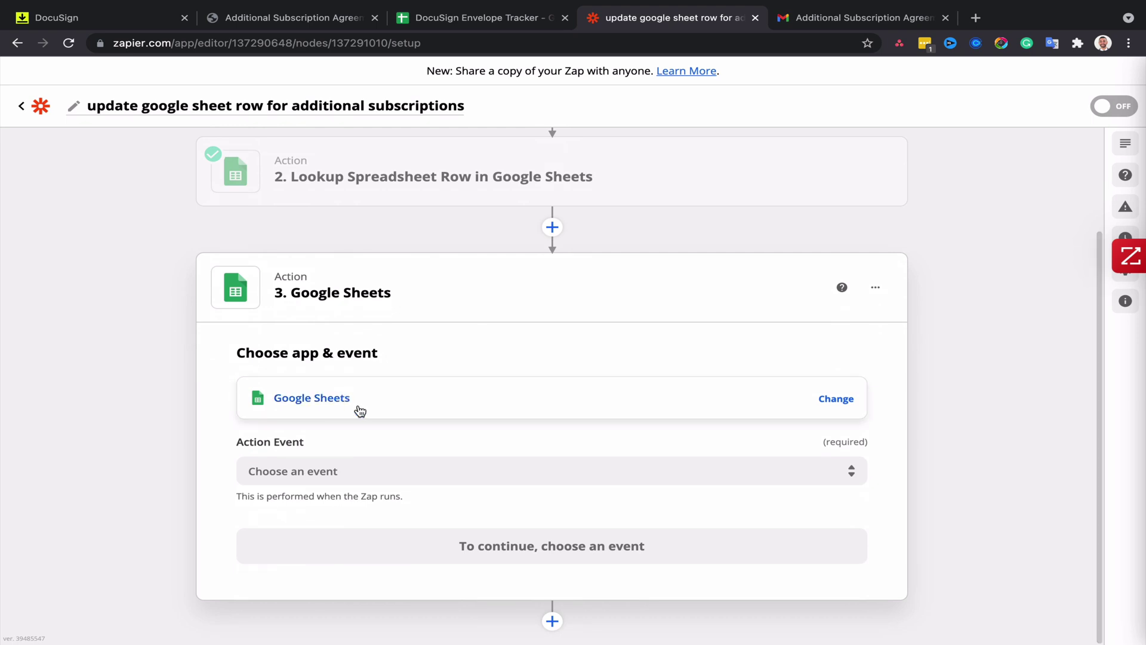
click(320, 471)
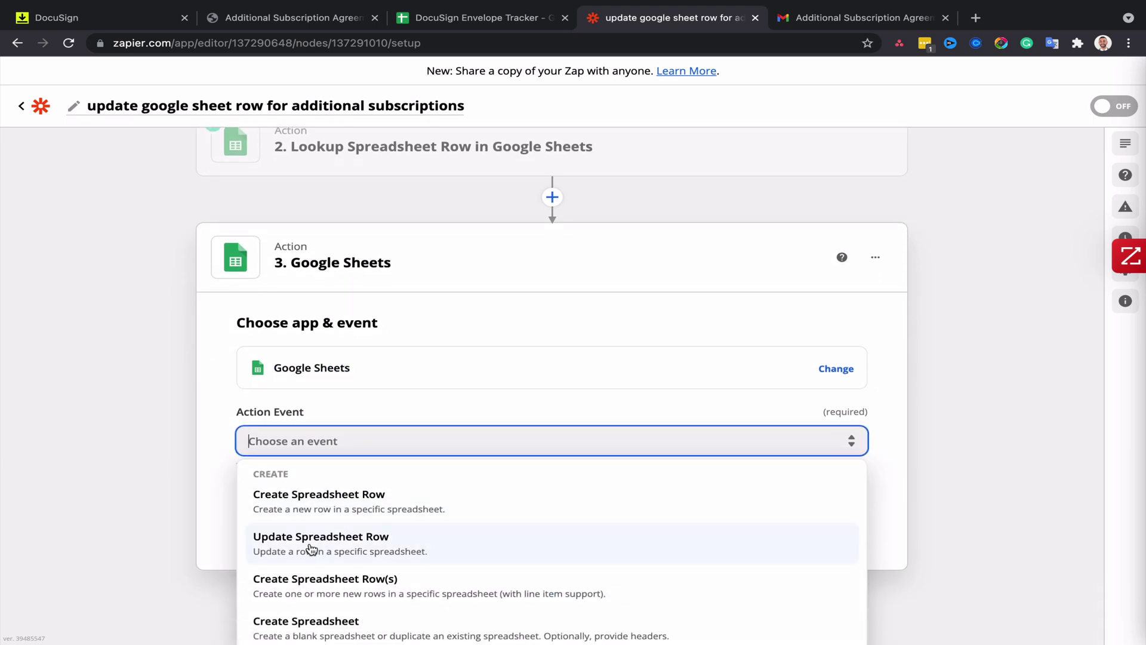
click(320, 550)
click(528, 545)
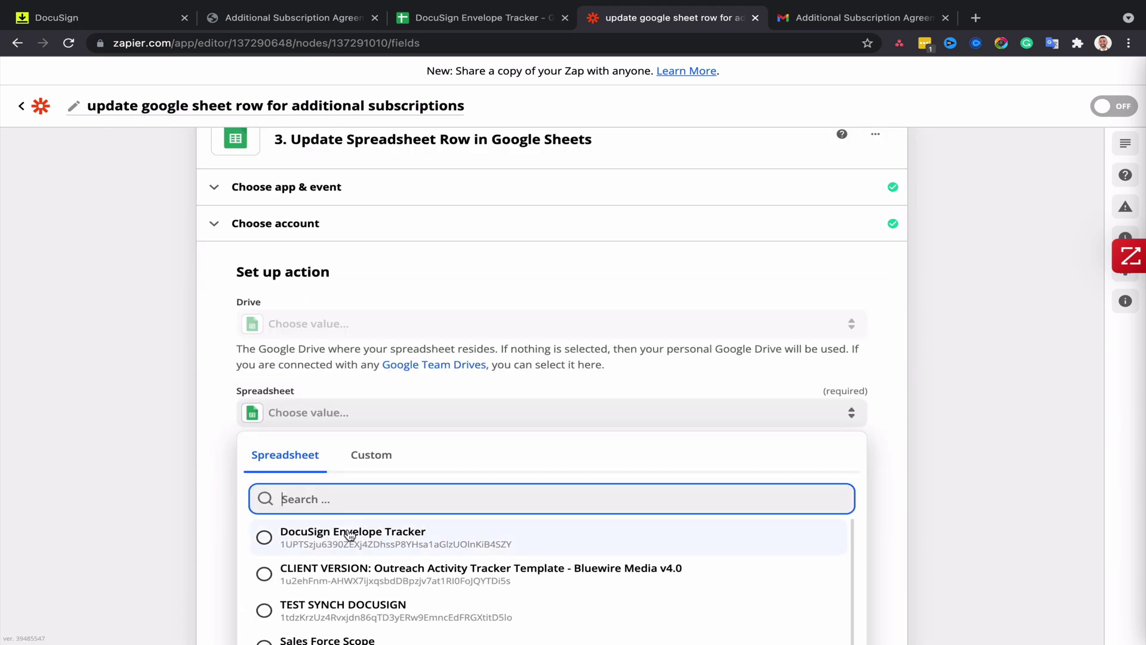
- Target DocuSign Envelope Tracker, Sheet1, and show all the lookup step's row fields for Row
click(350, 533)
click(302, 472)
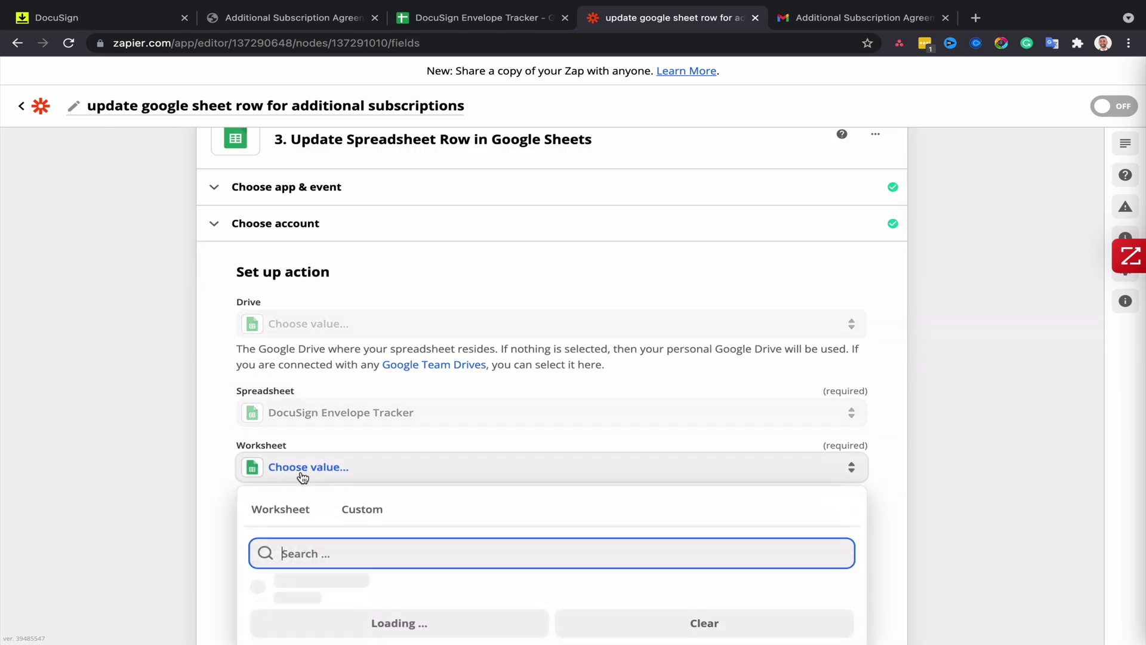
click(298, 587)
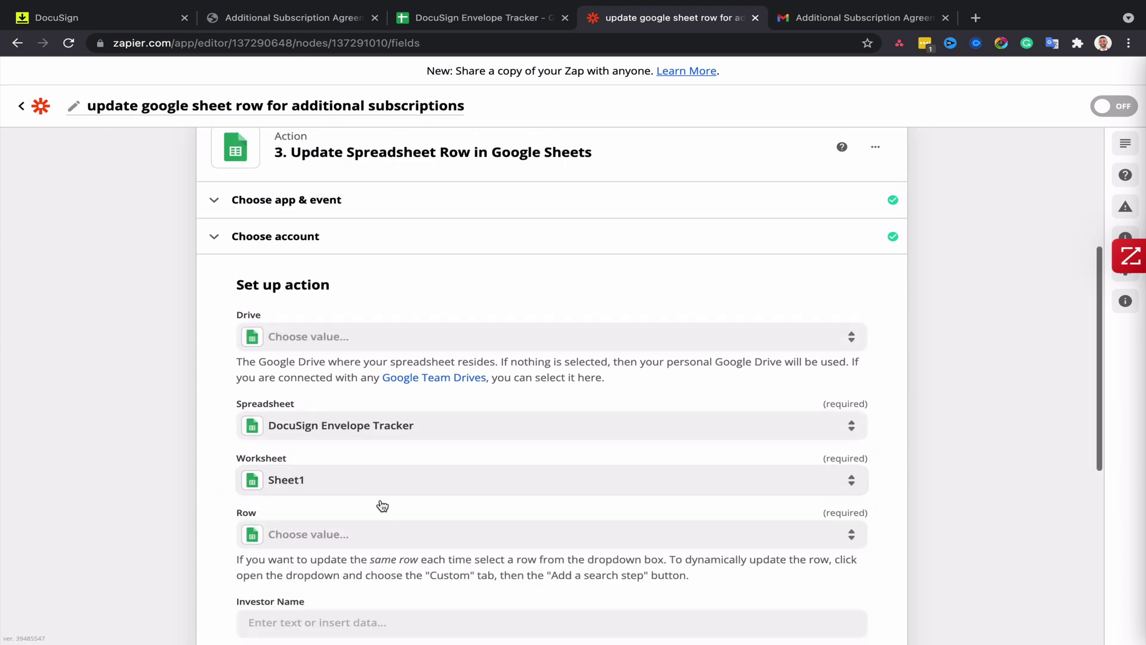
click(396, 530)
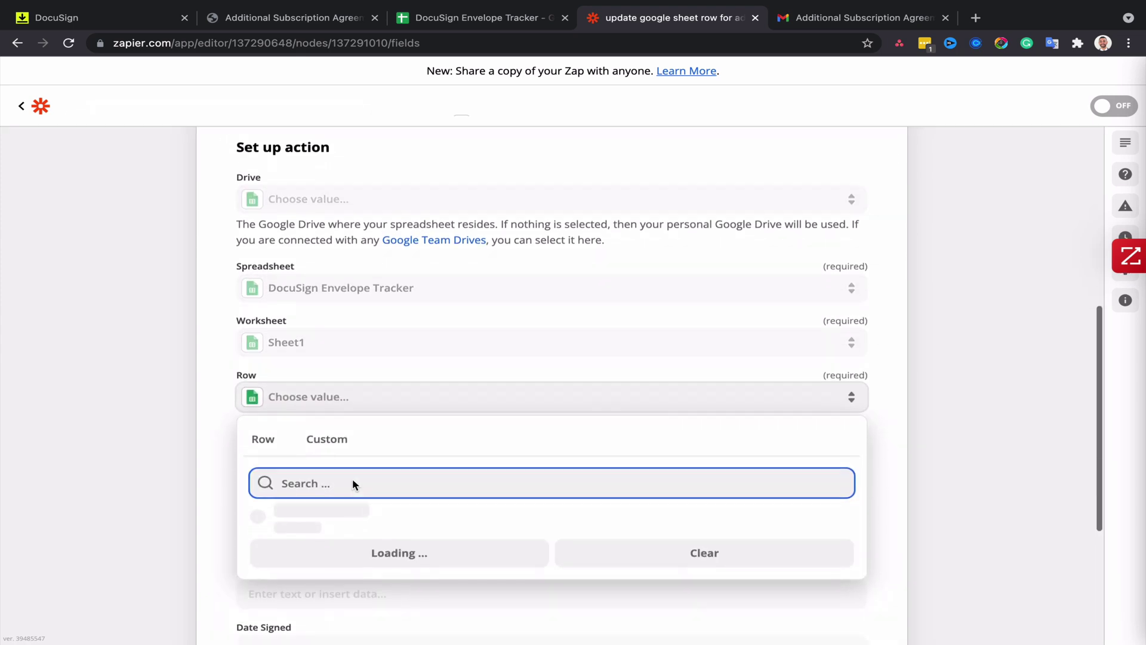
click(322, 434)
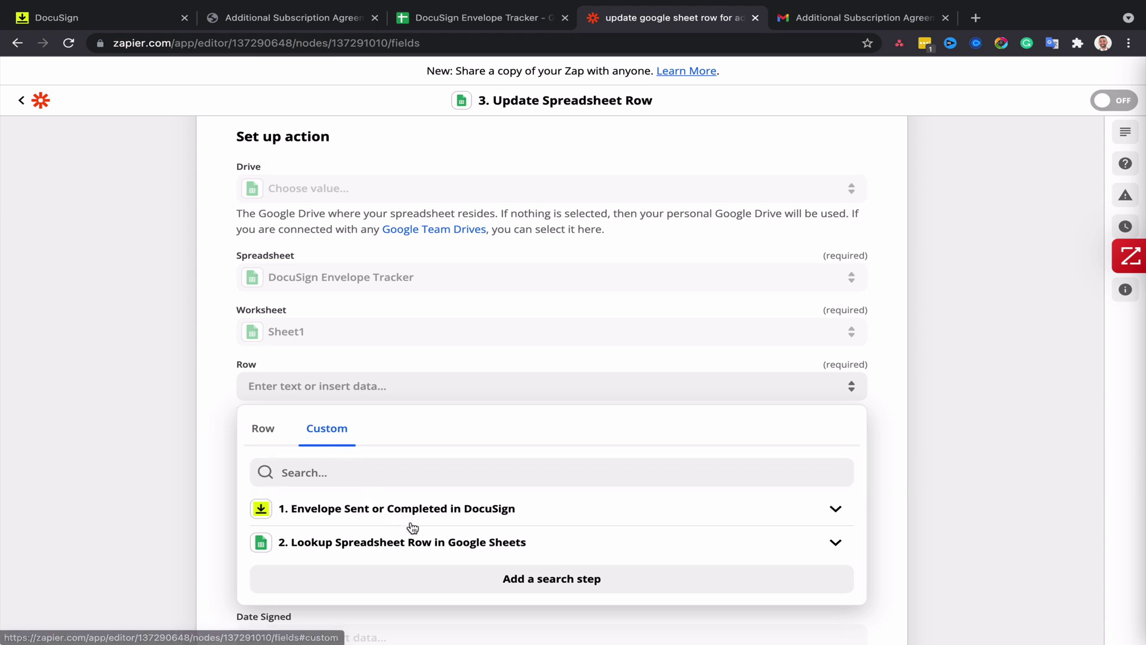
click(418, 542)
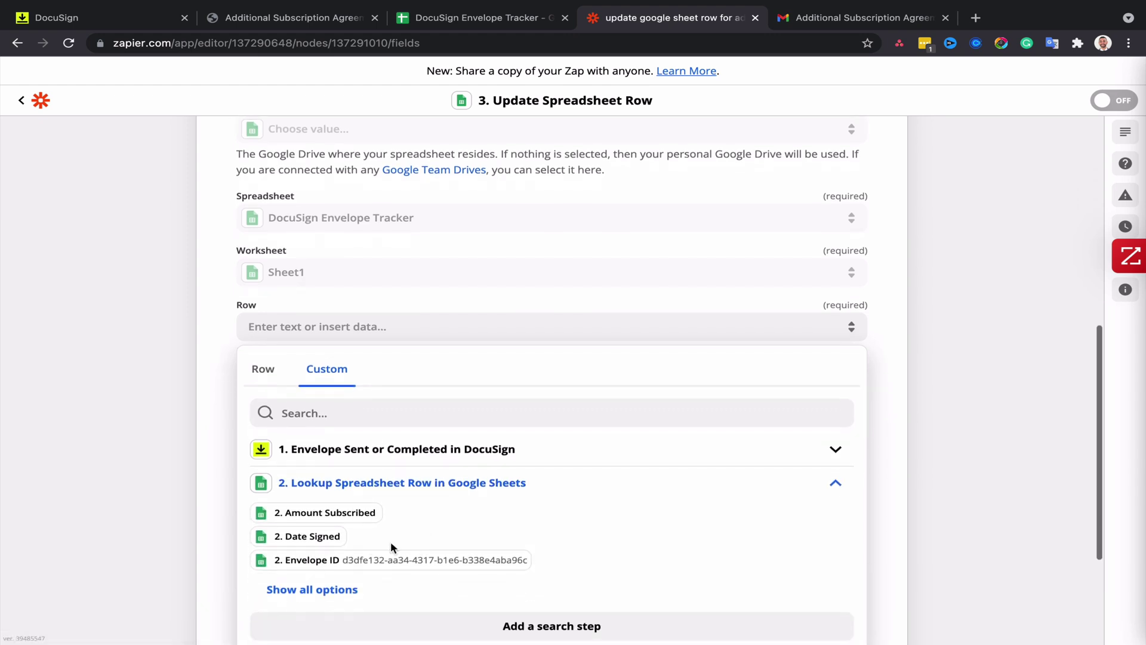
click(322, 591)
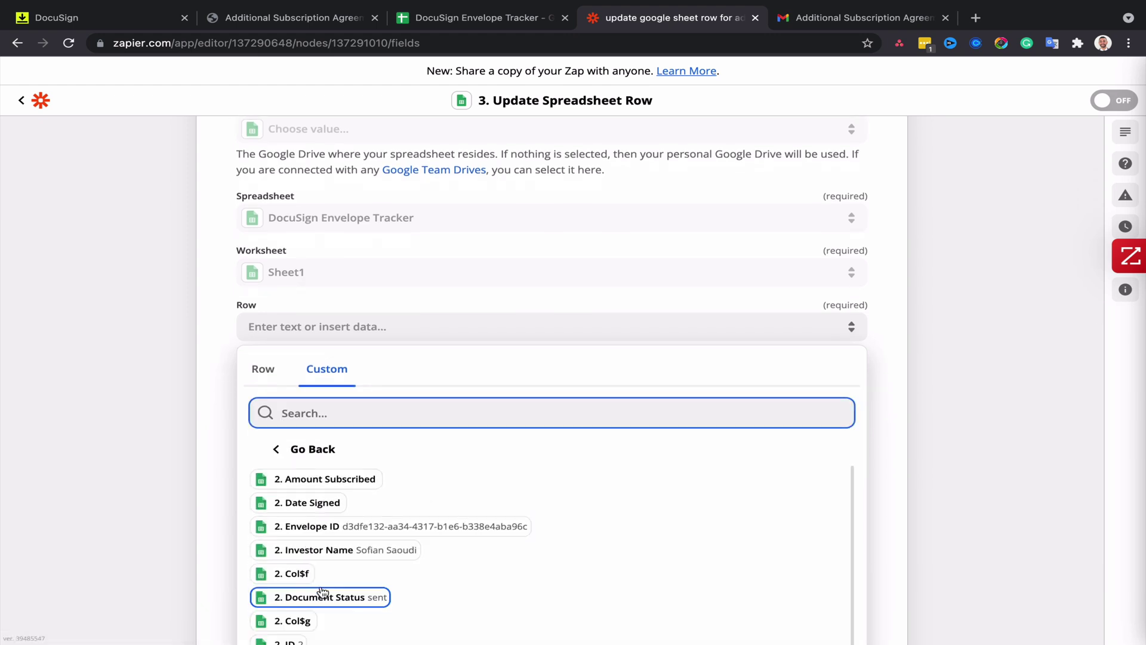
scroll(321, 591, down, 3)
scroll(322, 591, down, 2)
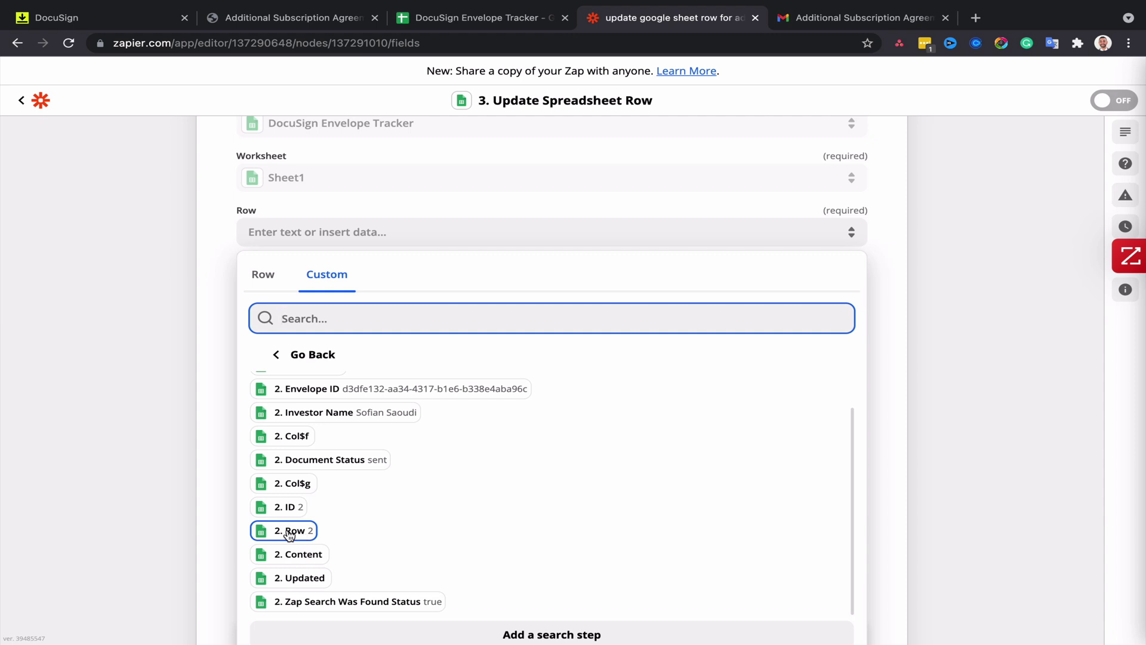
- Set Row to the looked-up row and fill Investor Name from the form's investor name
click(289, 532)
click(335, 338)
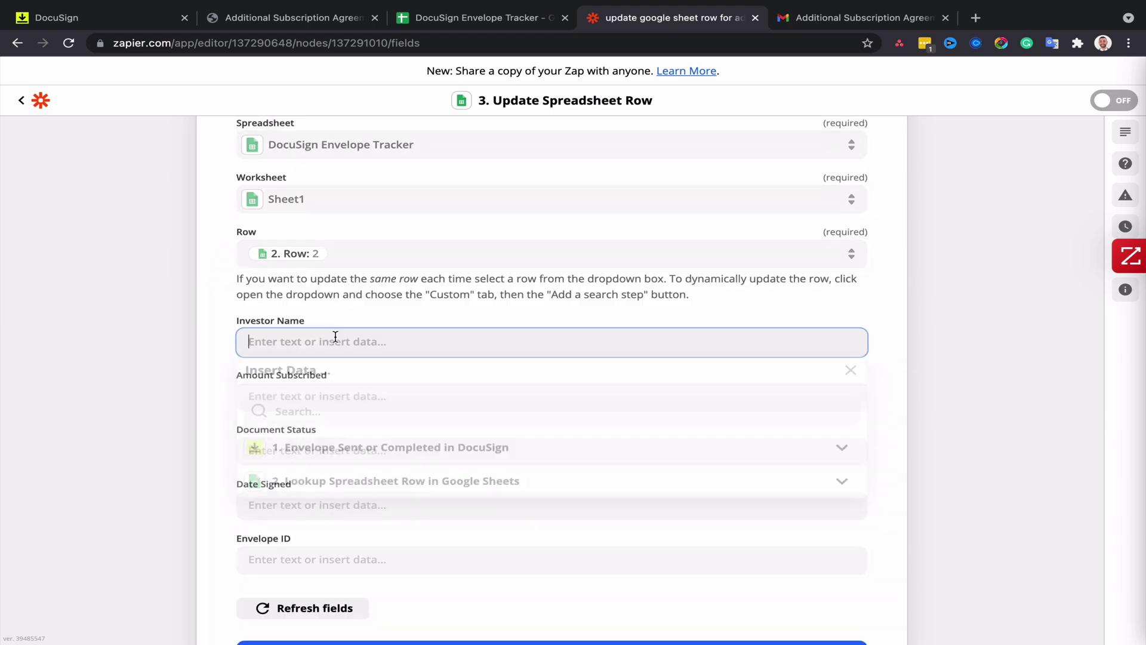
click(360, 455)
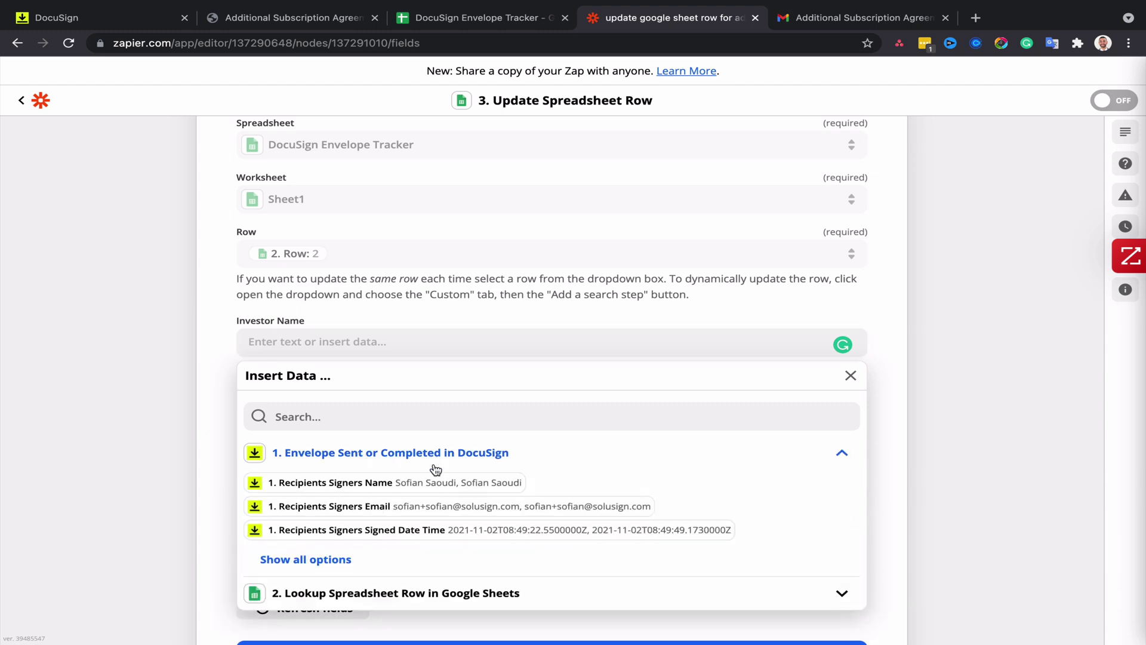
scroll(332, 440, down, 1)
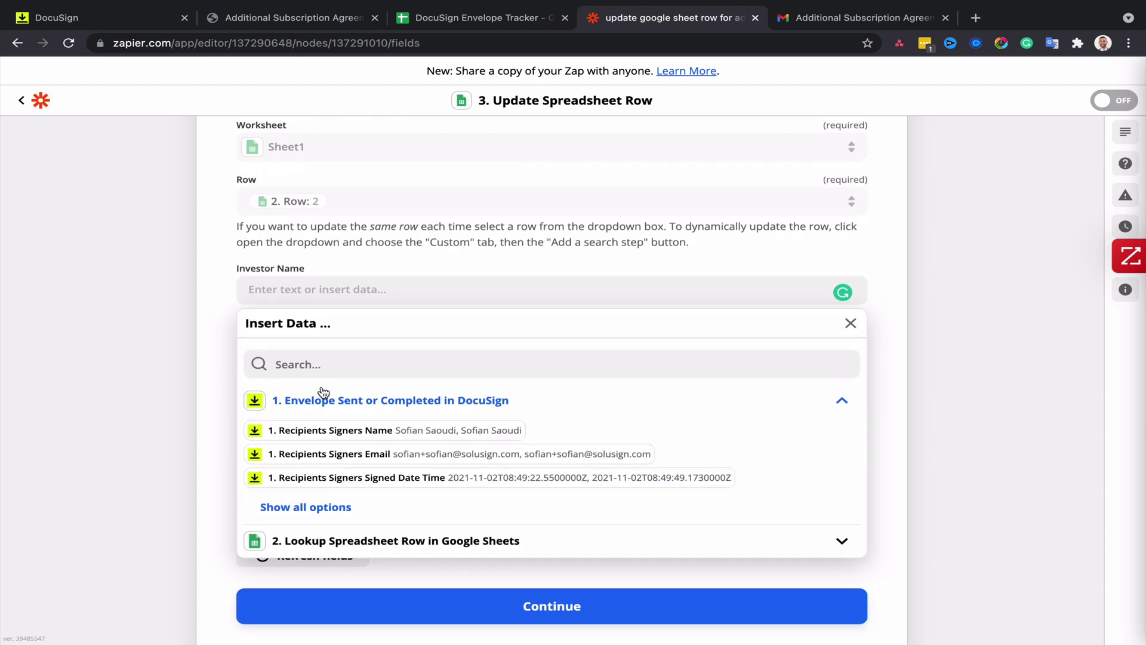
click(312, 365)
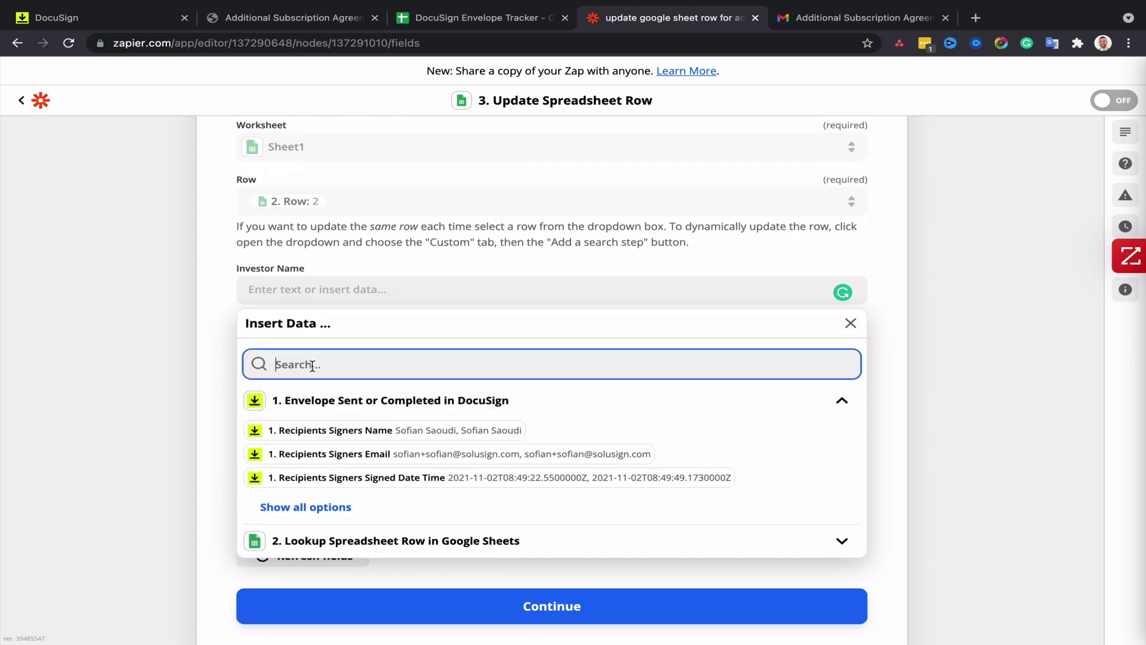
text(invest)
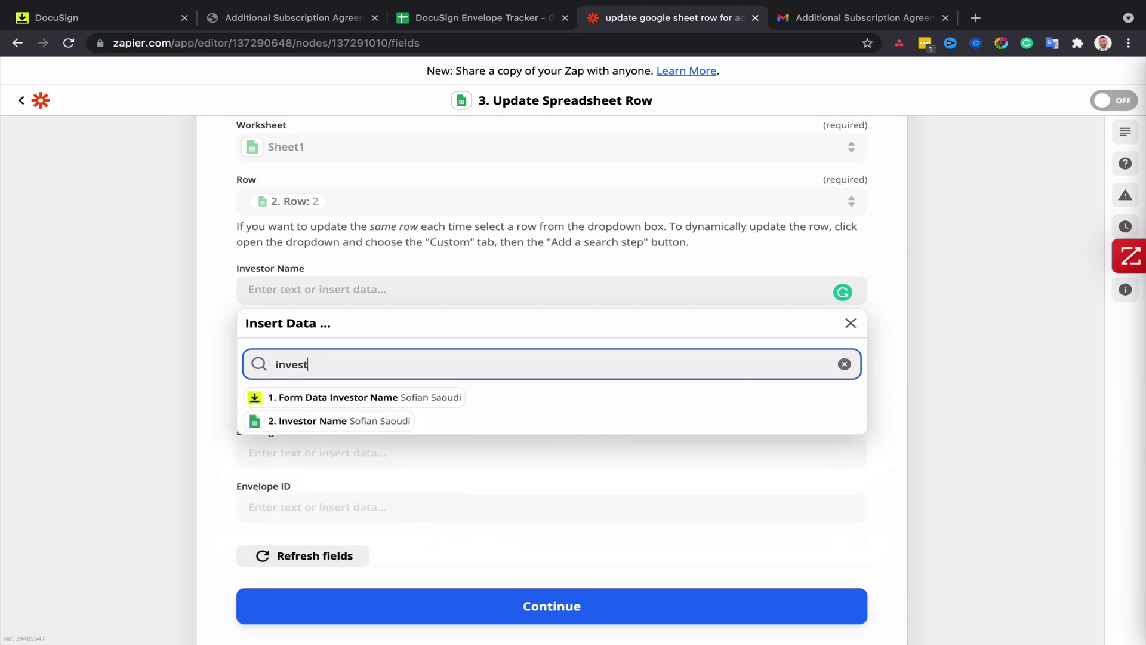
click(340, 397)
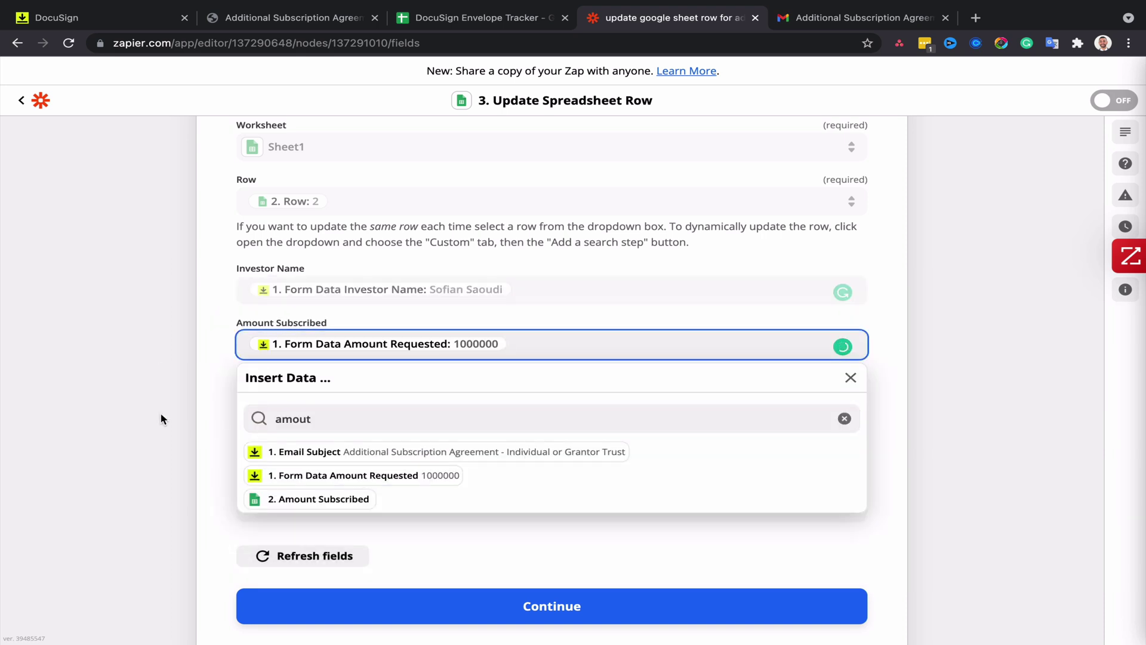
- Map Document Status and Envelope ID from the DocuSign envelope's data
click(161, 420)
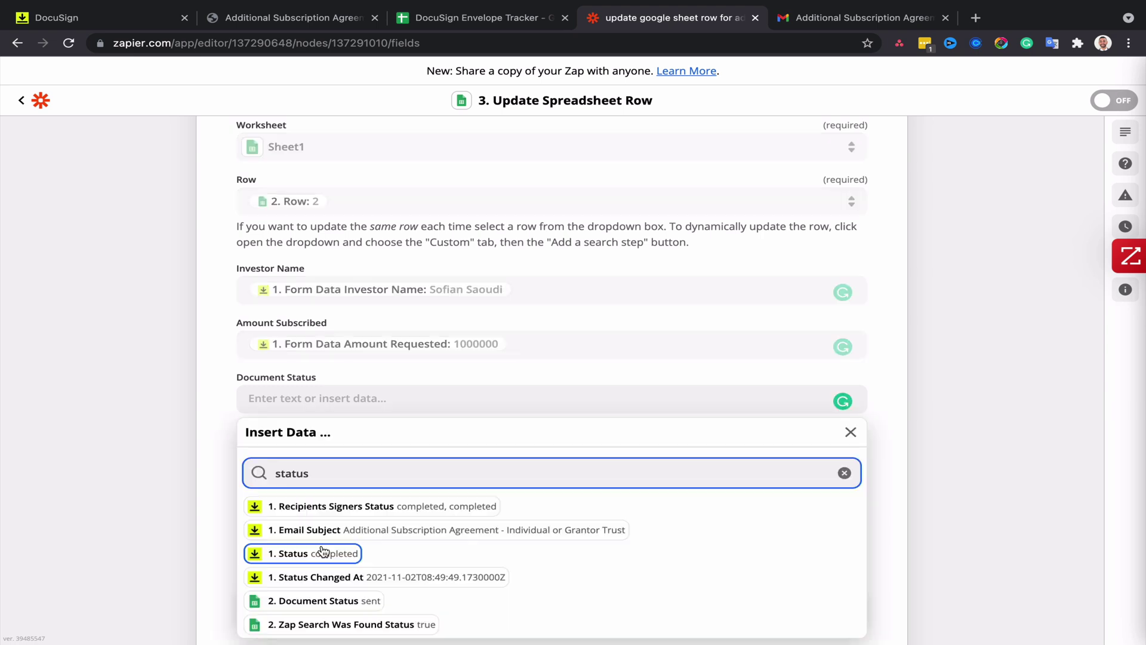
click(318, 551)
click(337, 454)
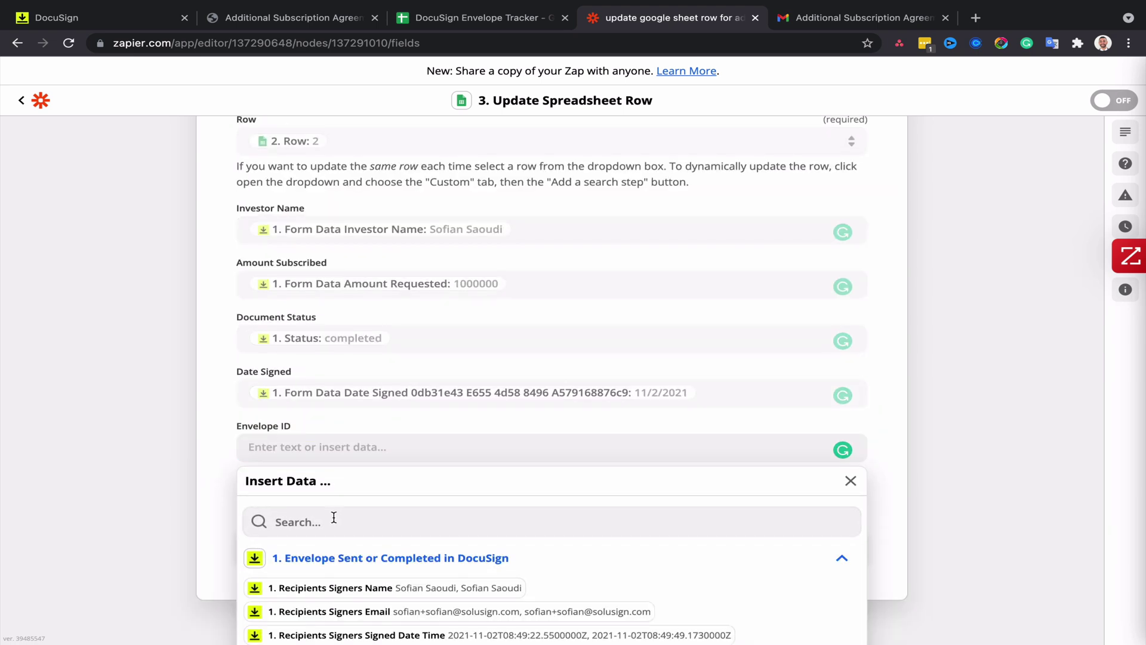
click(333, 518)
text(enveloe)
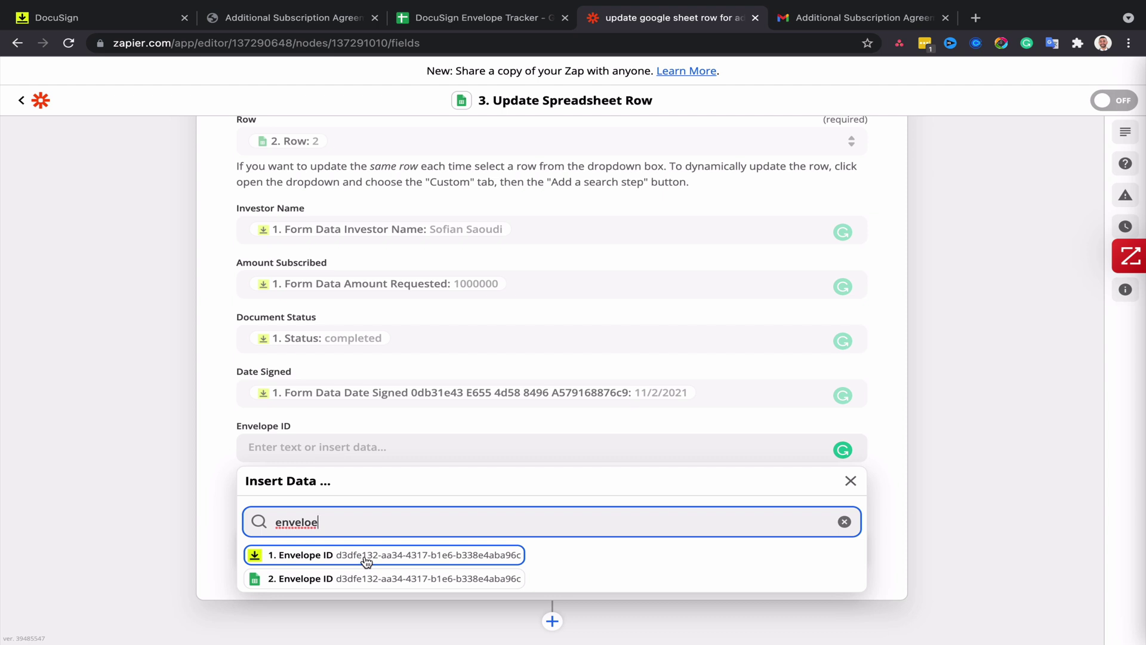
click(366, 555)
click(149, 472)
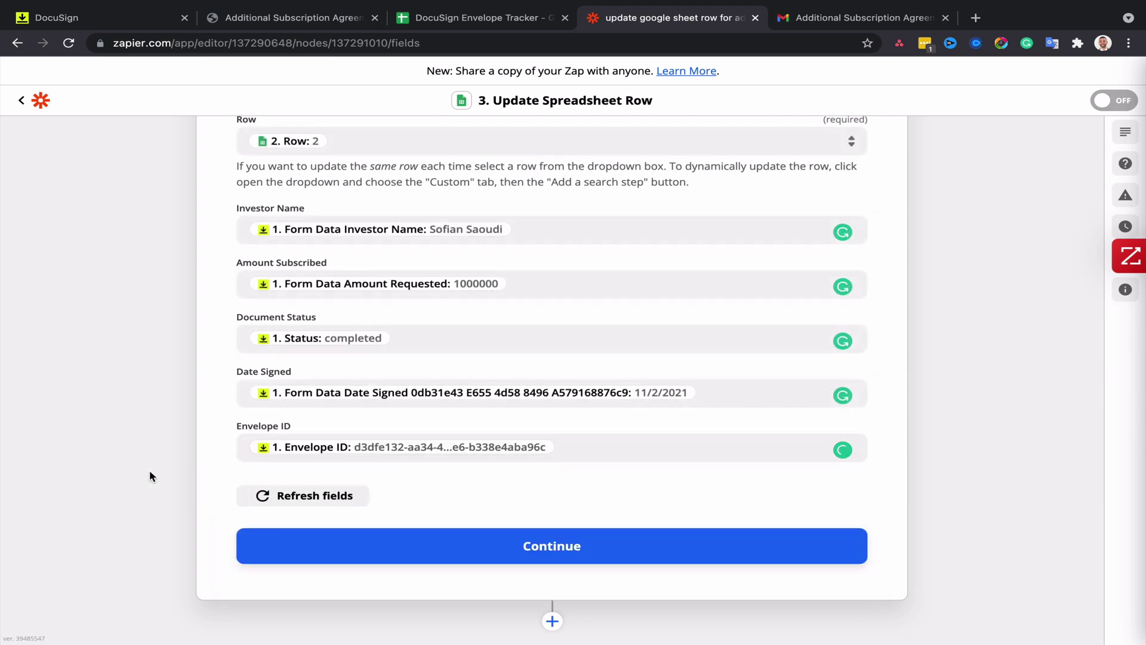
- Save the field mapping, check the tracker sheet's row 2, and launch Test & Review
click(567, 540)
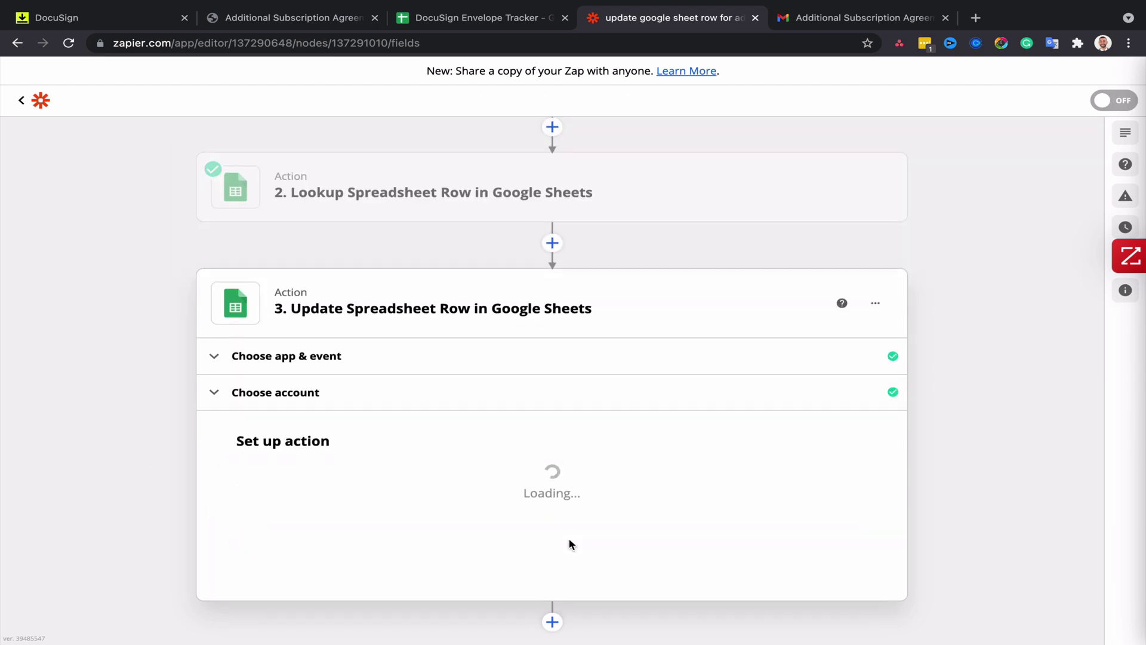
key(ctrl+shift+Tab)
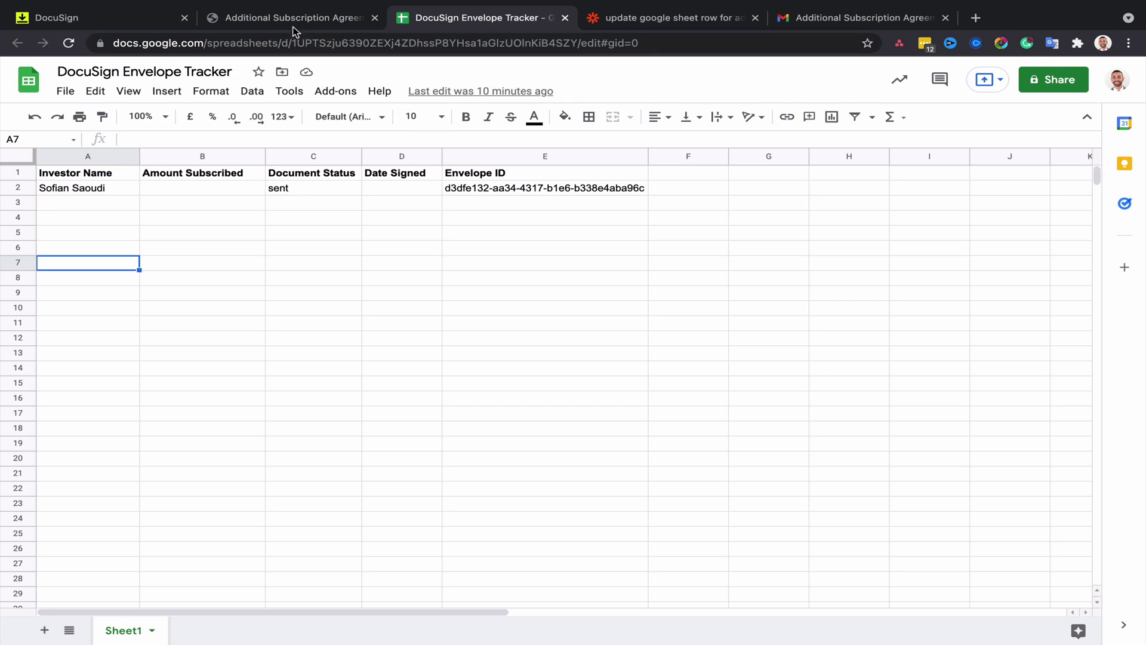
click(634, 28)
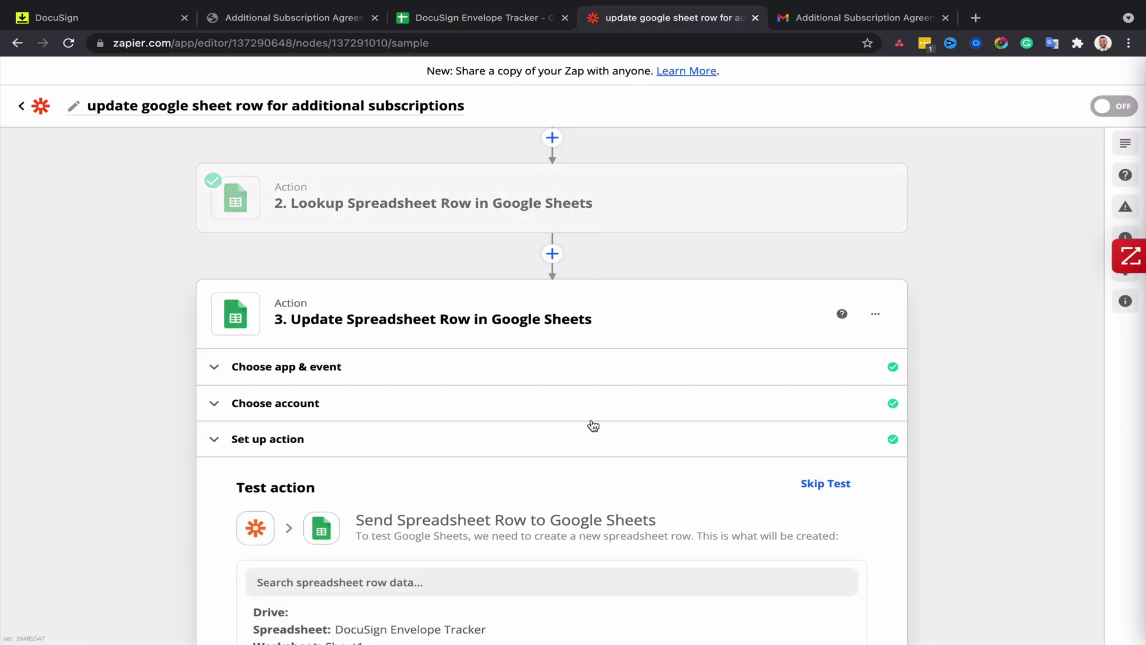
scroll(591, 421, down, 5)
click(404, 550)
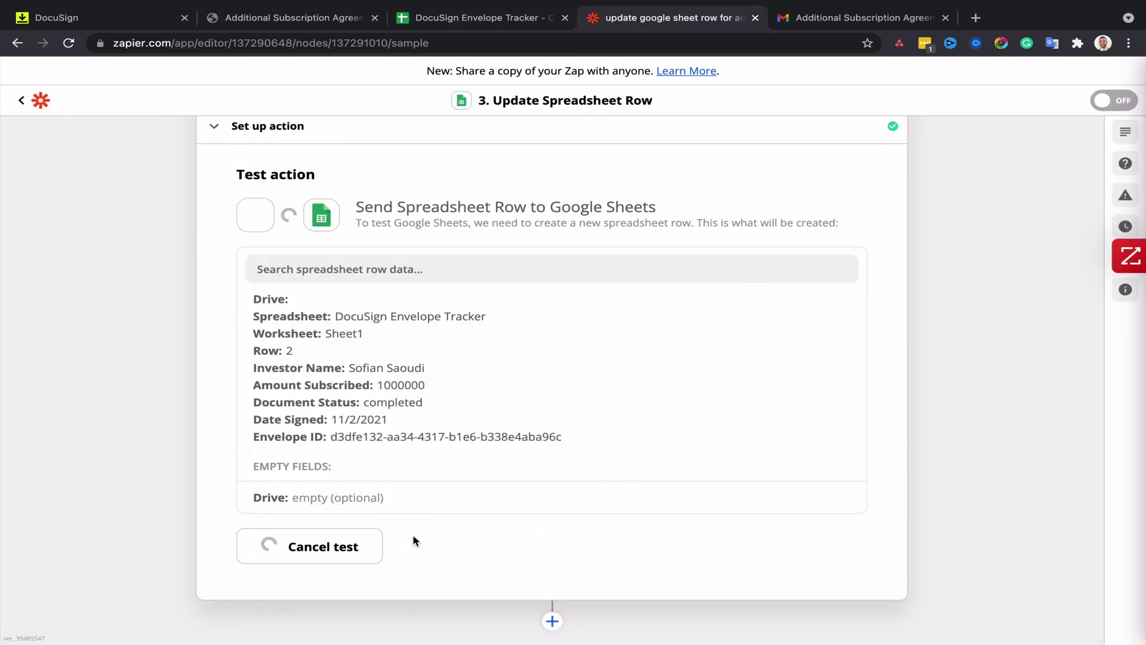
- In the DocuSign Envelope Tracker sheet, confirm C2 shows completed and B2 shows 1000000
click(500, 19)
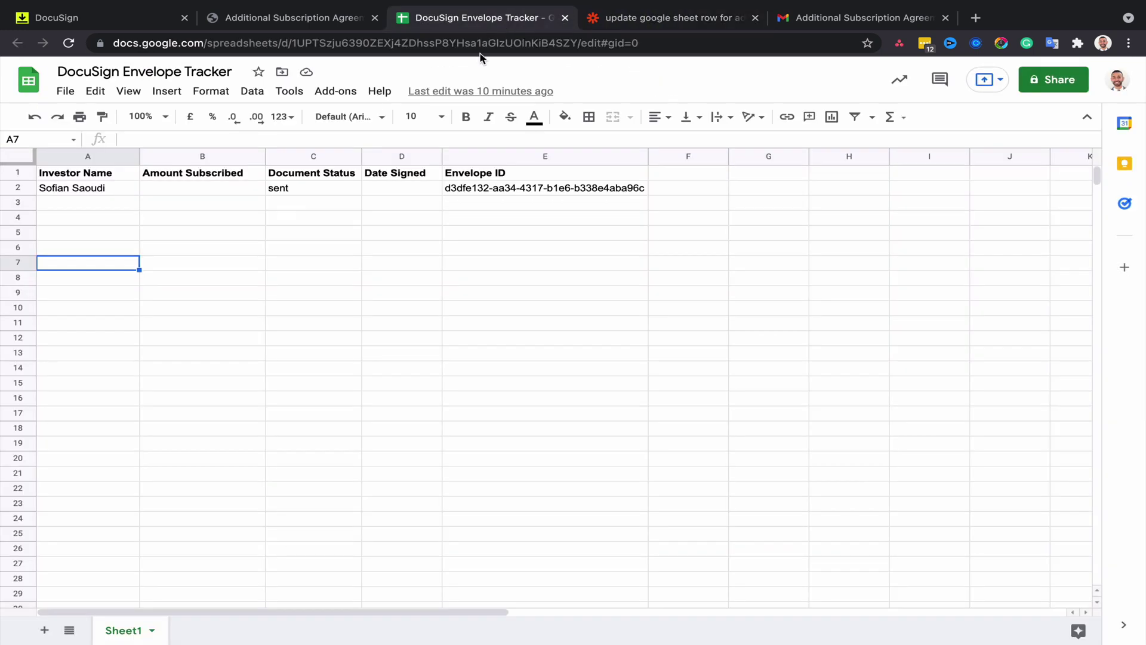
click(288, 193)
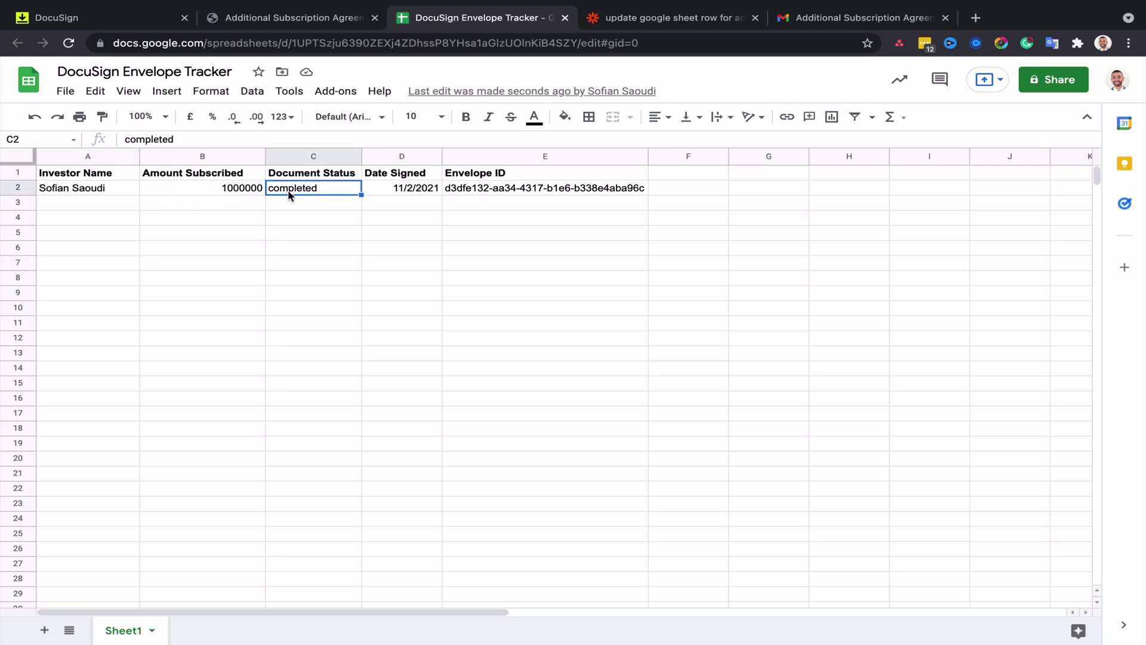
click(248, 194)
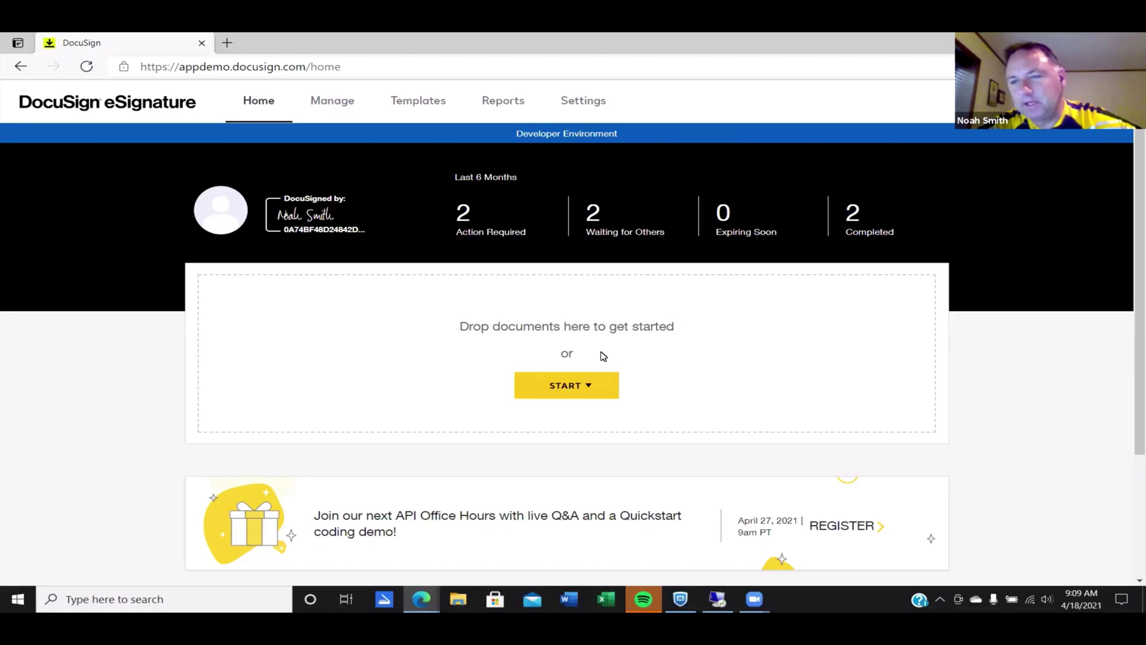
- Move the five Original Balance fields into the Section 2 rows, then scroll down to Module #2
mouse_move(1102, 512)
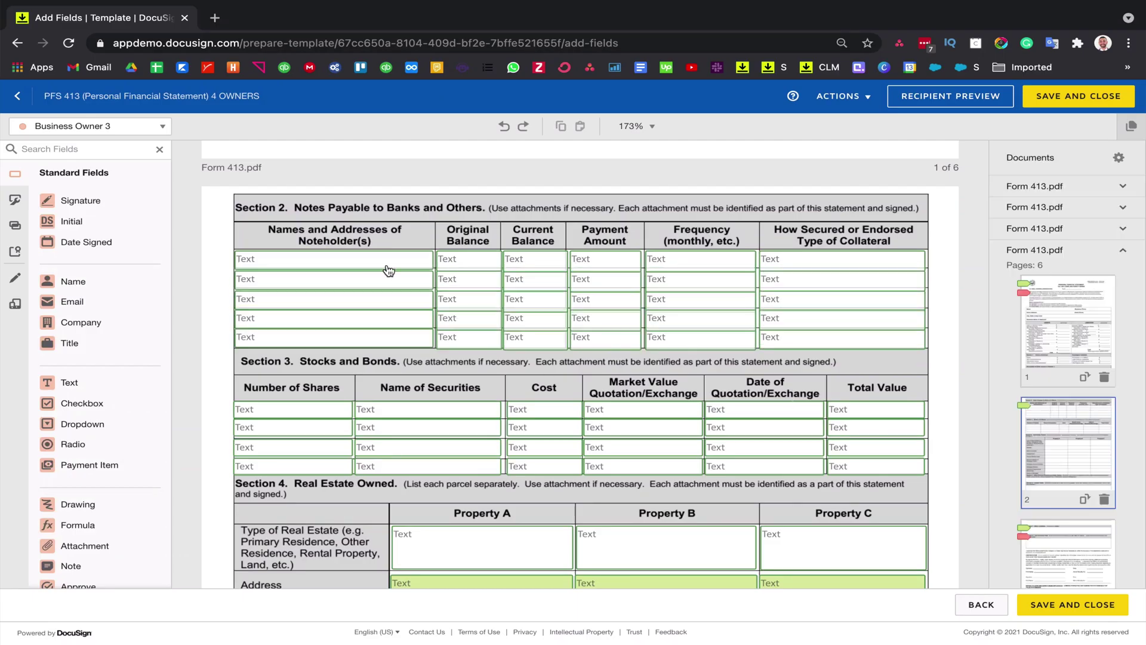
drag(432, 246, 541, 319)
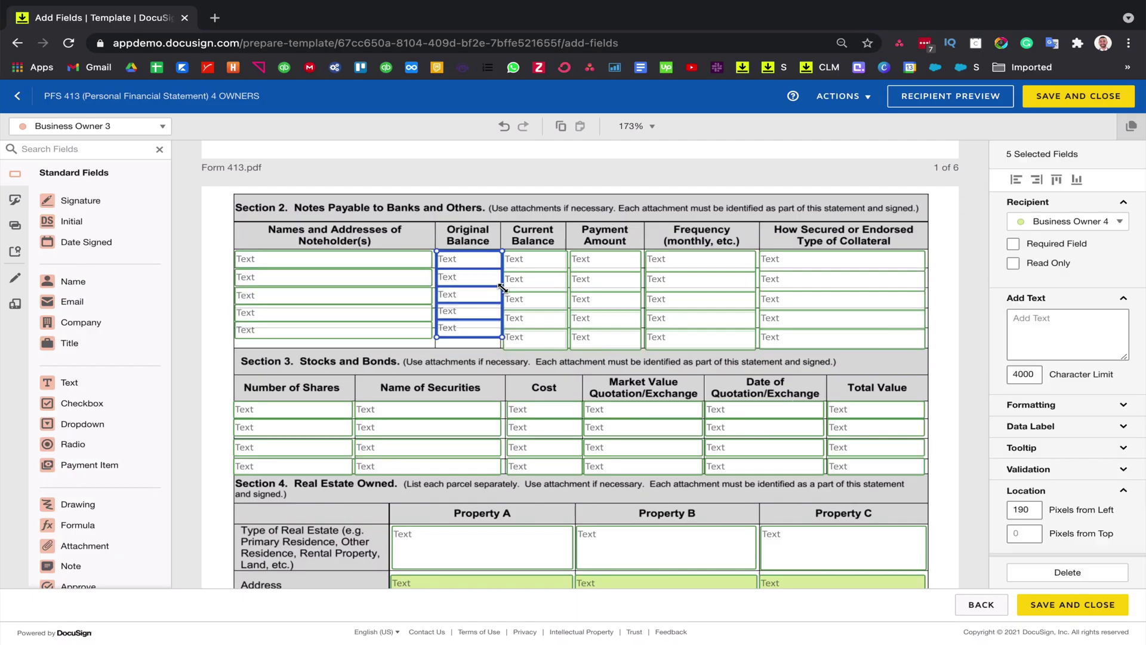
drag(421, 329, 419, 280)
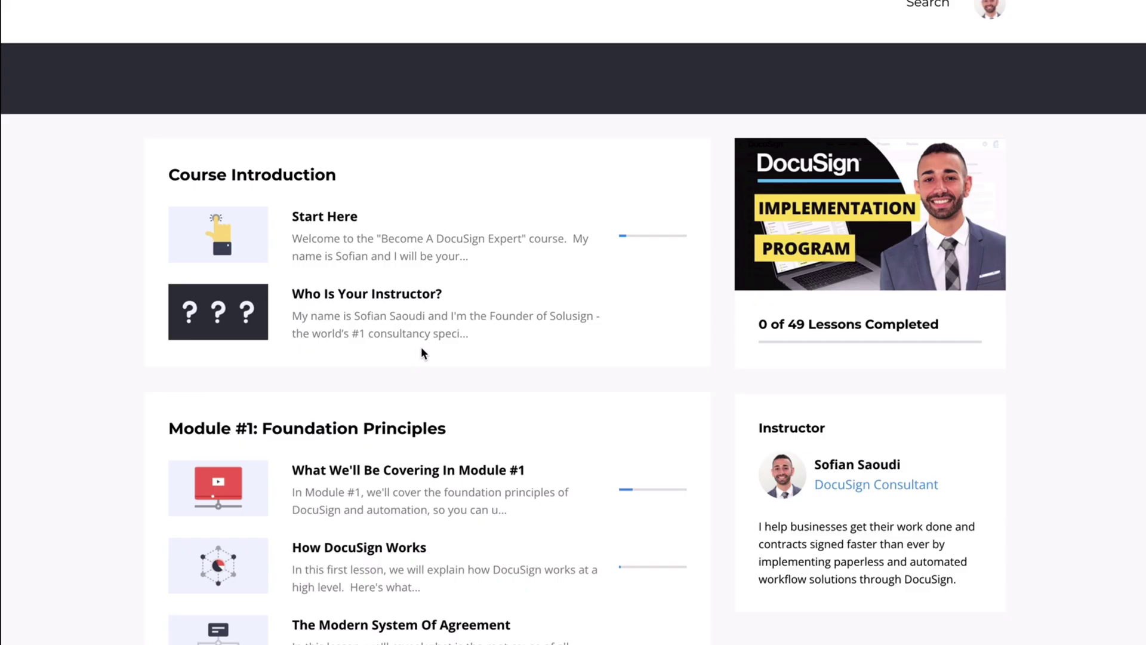
scroll(495, 430, down, 20)
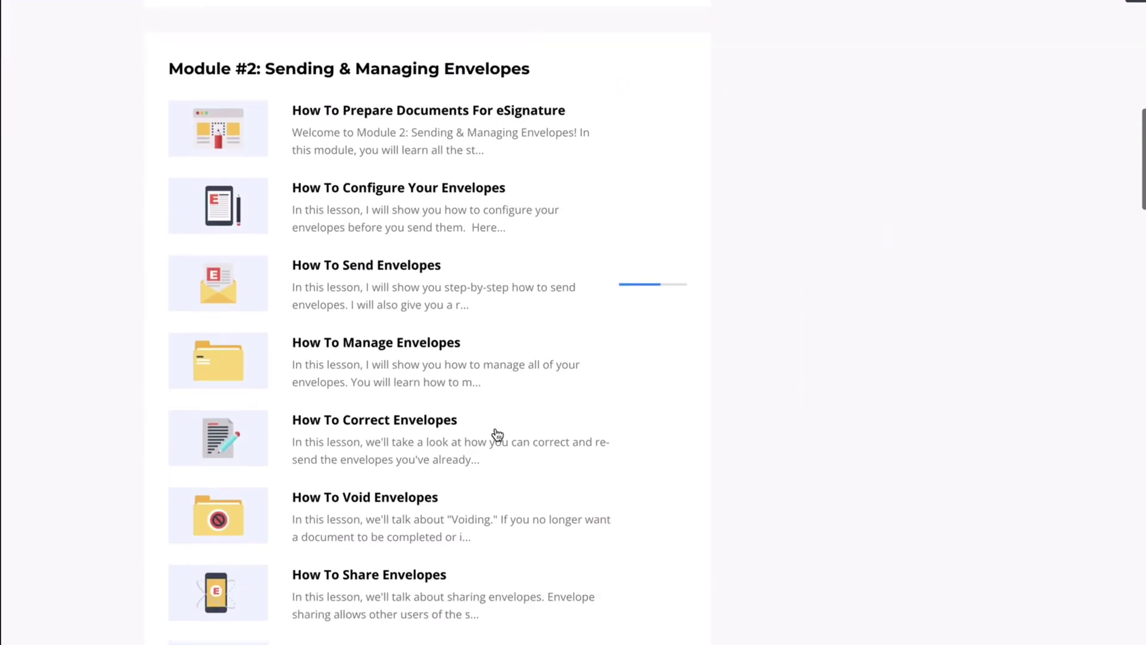